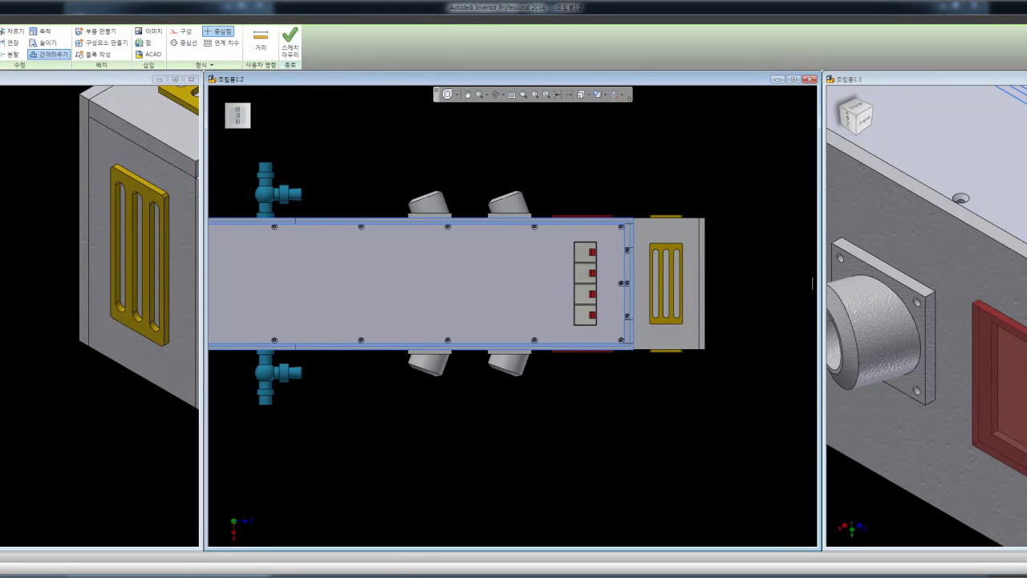
# Dimension the gap at the panel's right edge to 5
pyautogui.scroll(5, 653, 232)
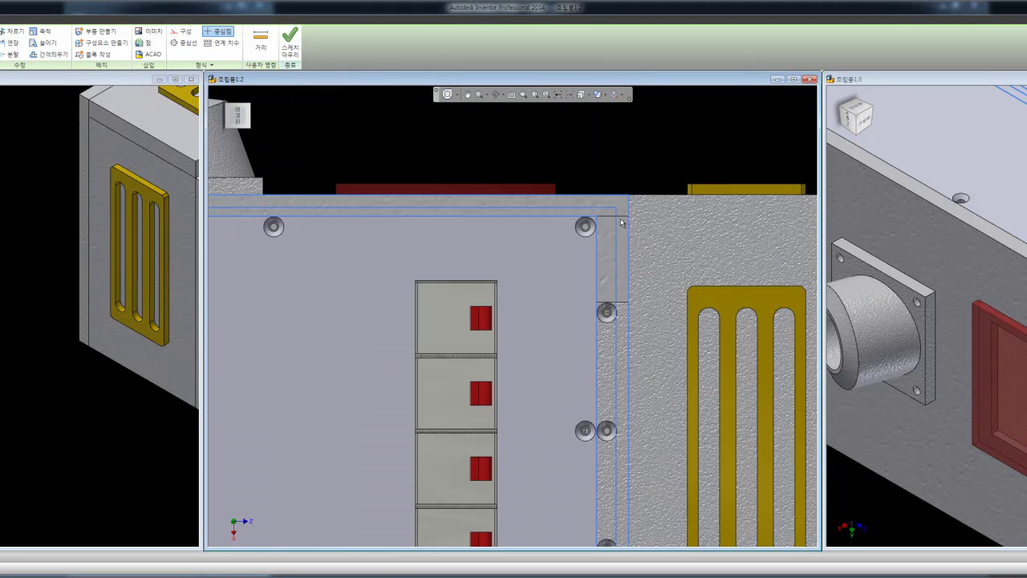
pyautogui.click(630, 216)
pyautogui.click(625, 177)
pyautogui.write('5')
pyautogui.click(676, 211)
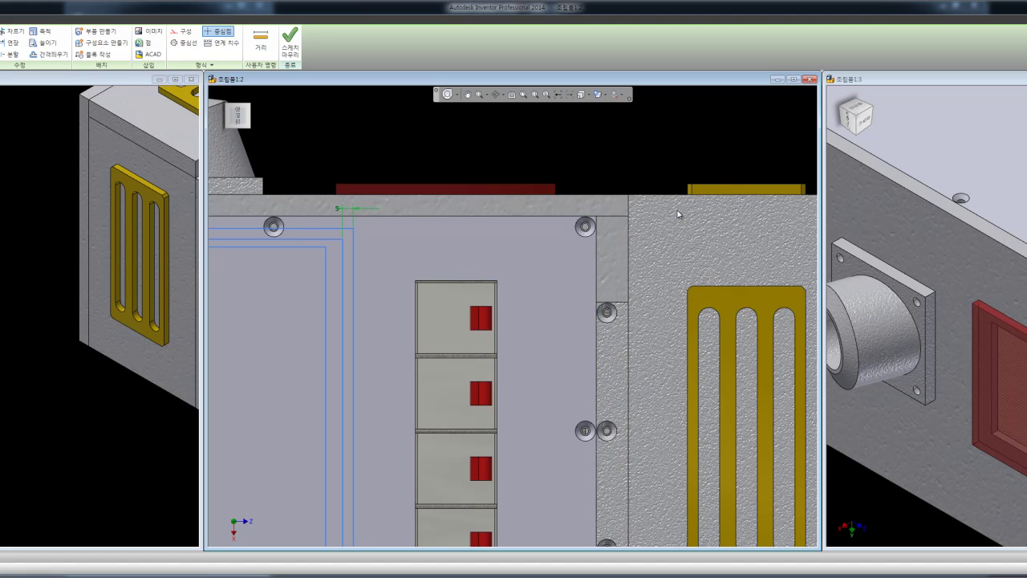
# Convert the whole sketch outline to construction geometry
pyautogui.scroll(3, 663, 210)
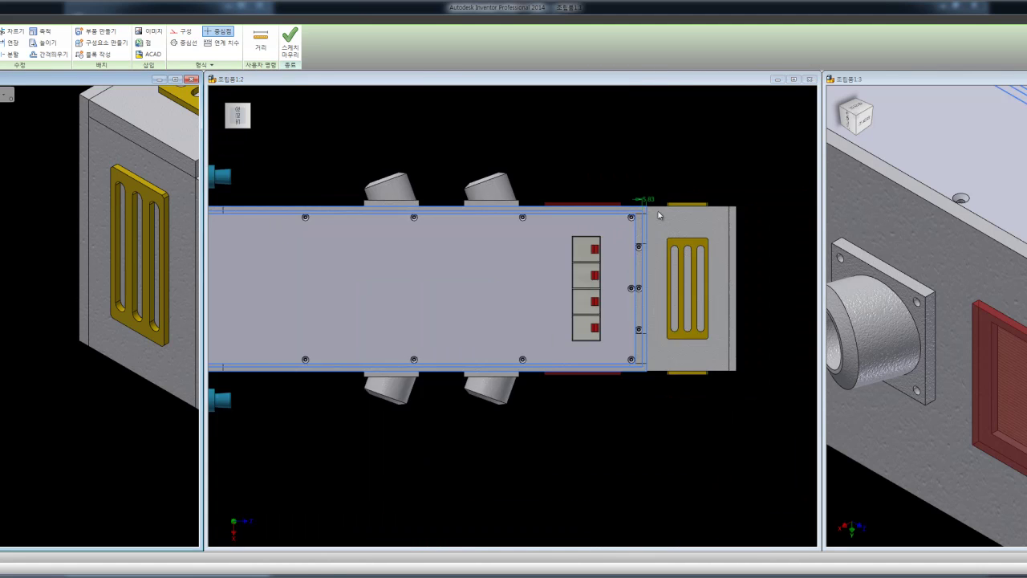
pyautogui.scroll(2, 657, 205)
pyautogui.scroll(-4, 657, 205)
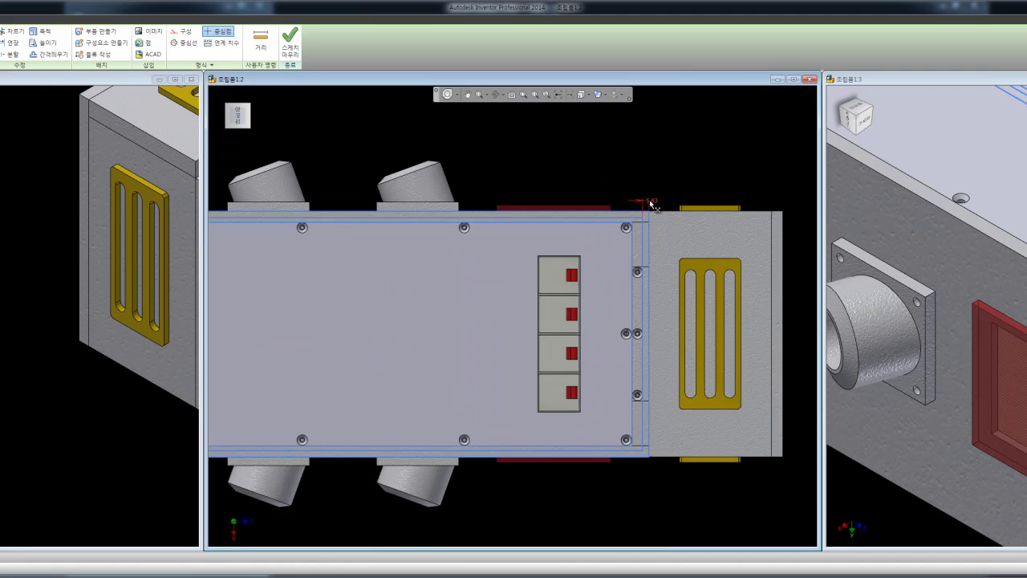
pyautogui.scroll(2, 660, 200)
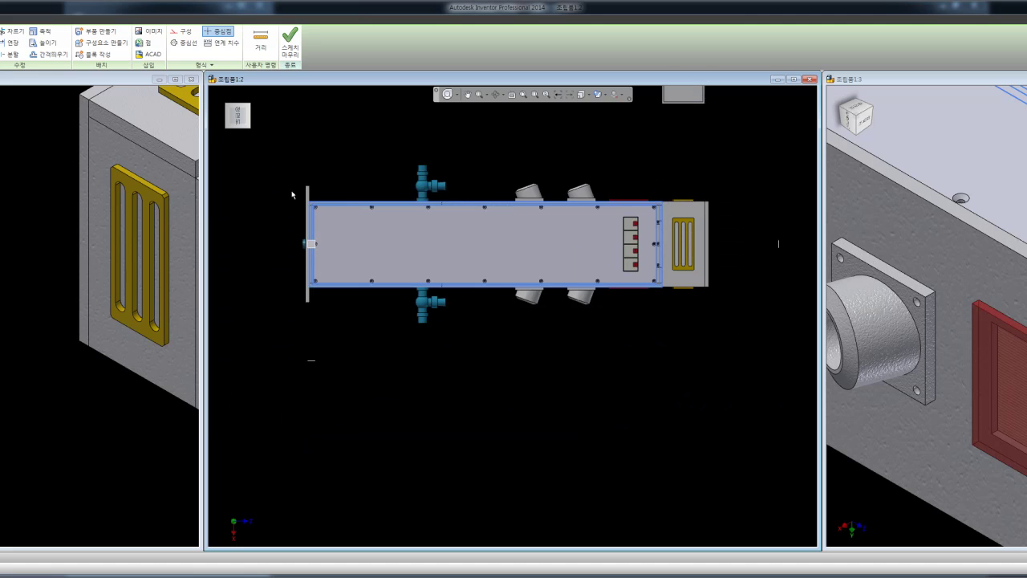
pyautogui.moveTo(278, 193); pyautogui.dragTo(736, 340)
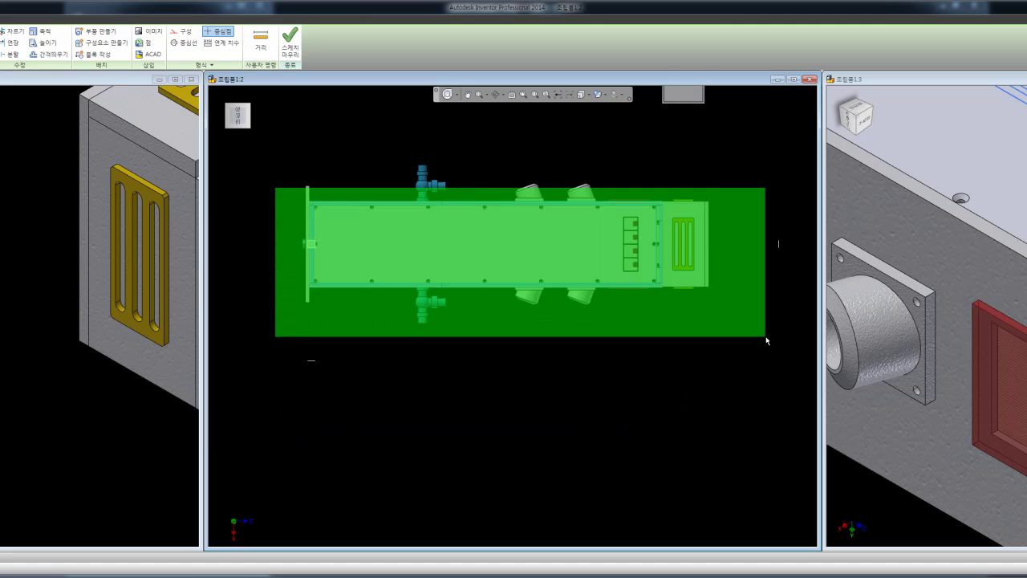
pyautogui.rightClick(555, 154)
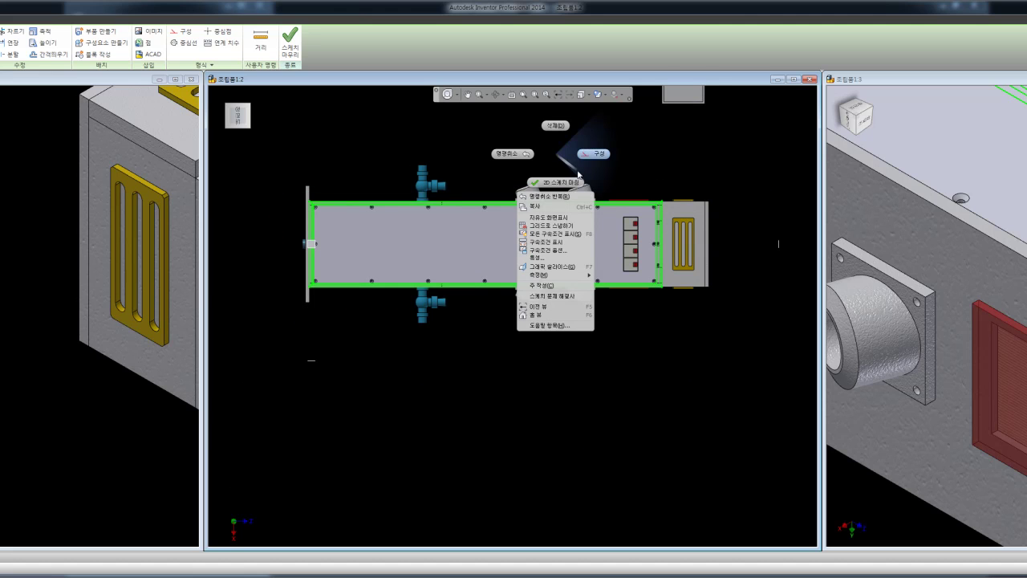
pyautogui.click(591, 154)
pyautogui.click(218, 30)
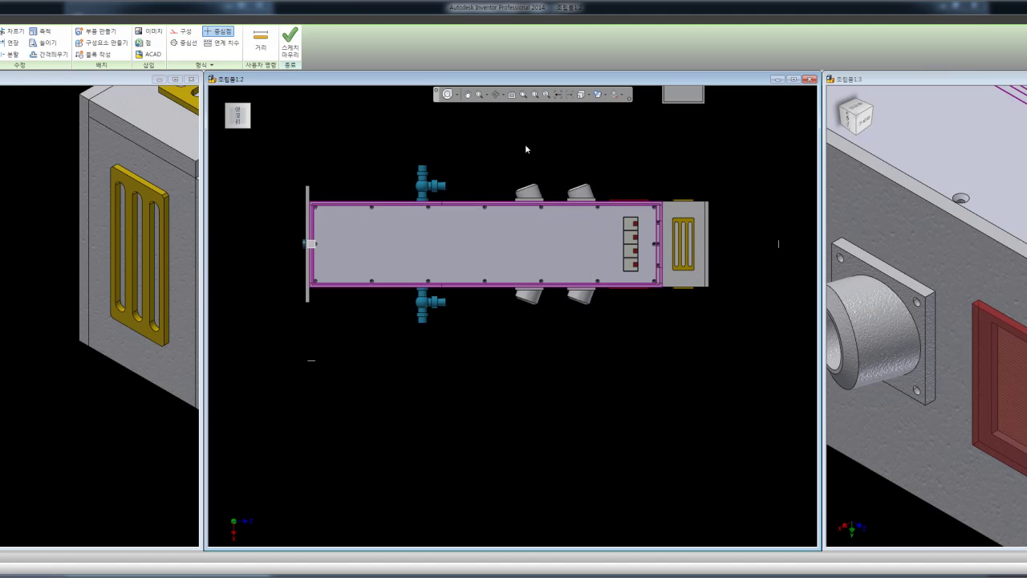
# Offset the outline loop inward and dimension the gap between the loops to 5
pyautogui.scroll(5, 658, 203)
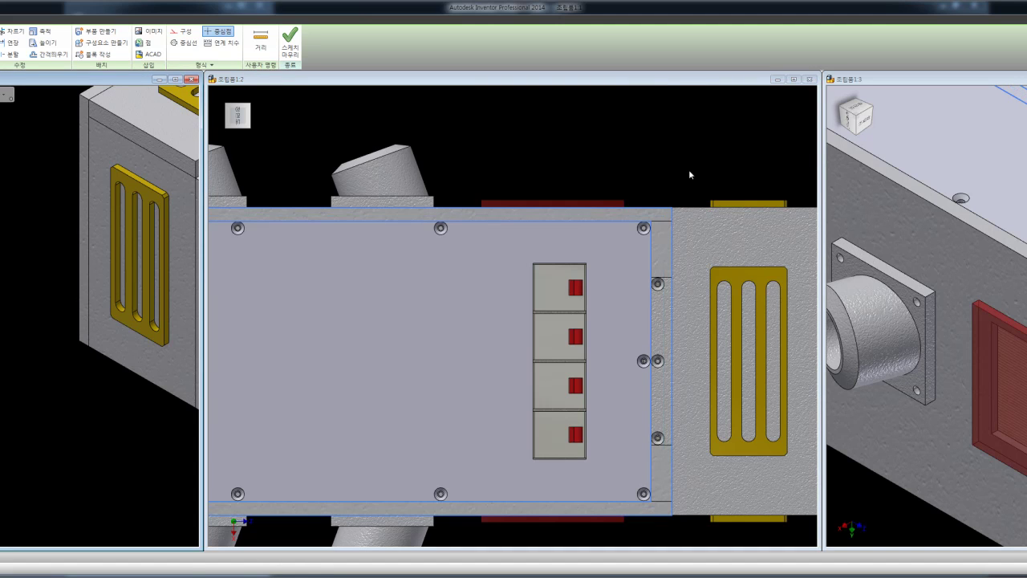
pyautogui.scroll(-5, 690, 170)
pyautogui.scroll(2, 642, 180)
pyautogui.moveTo(328, 160); pyautogui.dragTo(795, 300)
pyautogui.click(672, 137)
pyautogui.scroll(2, 773, 177)
pyautogui.scroll(3, 678, 156)
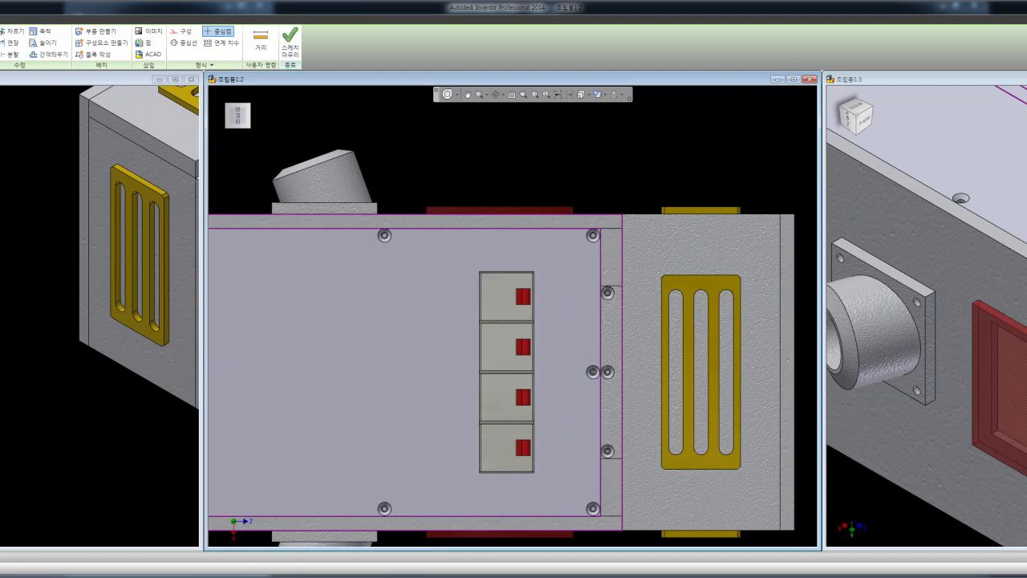
pyautogui.click(48, 54)
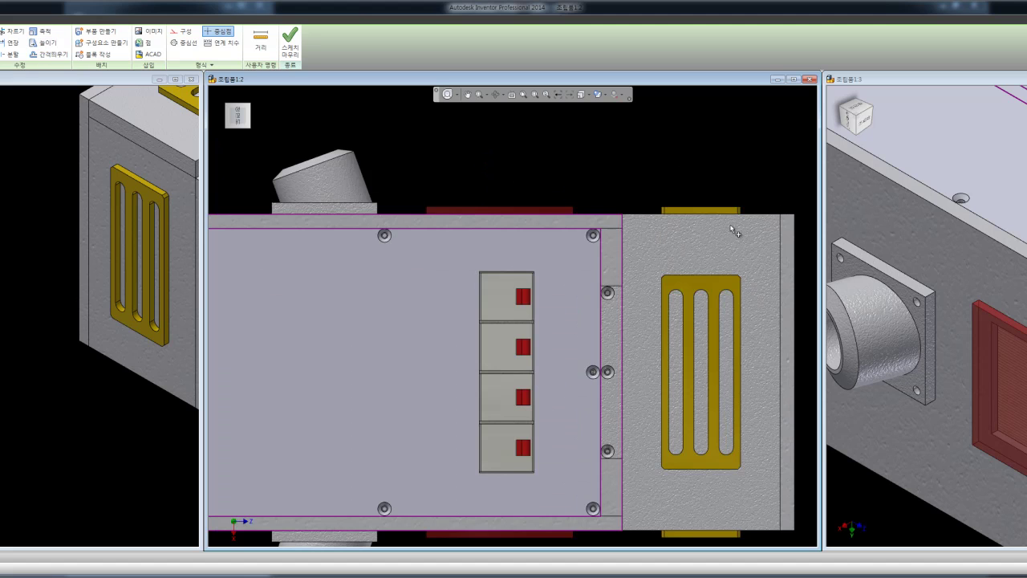
pyautogui.click(620, 224)
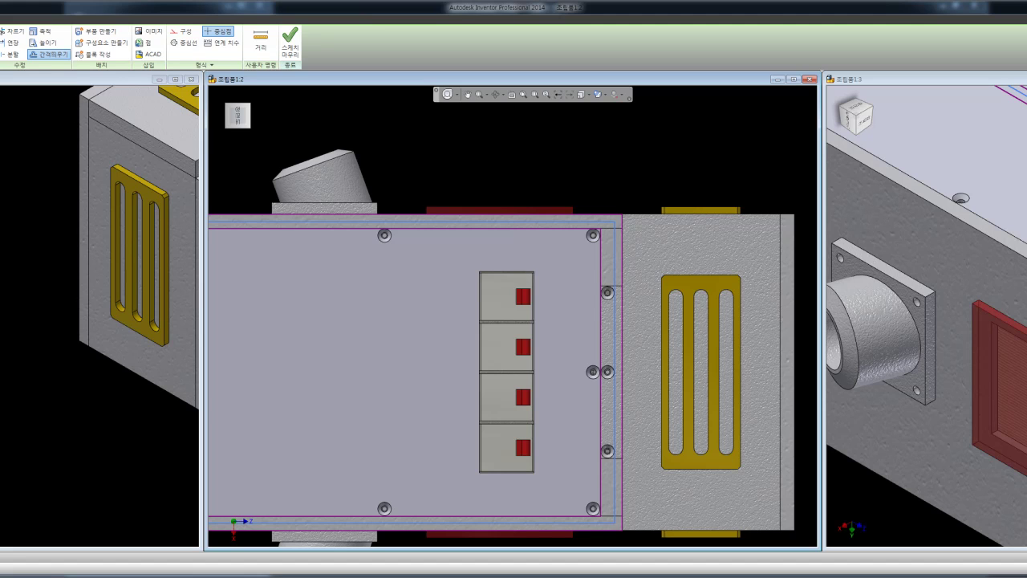
pyautogui.click(623, 224)
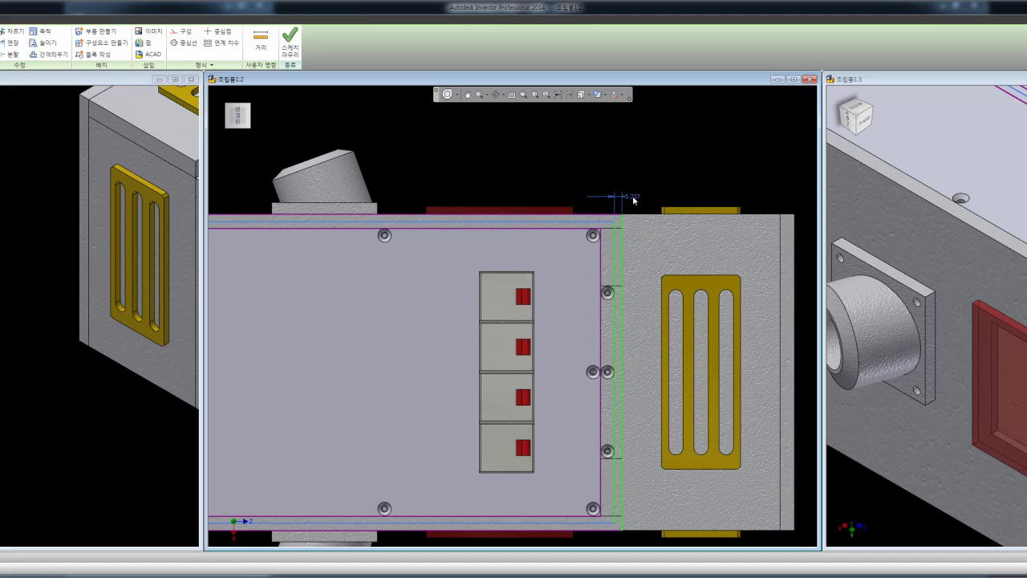
pyautogui.click(633, 200)
pyautogui.write('5')
pyautogui.click(673, 232)
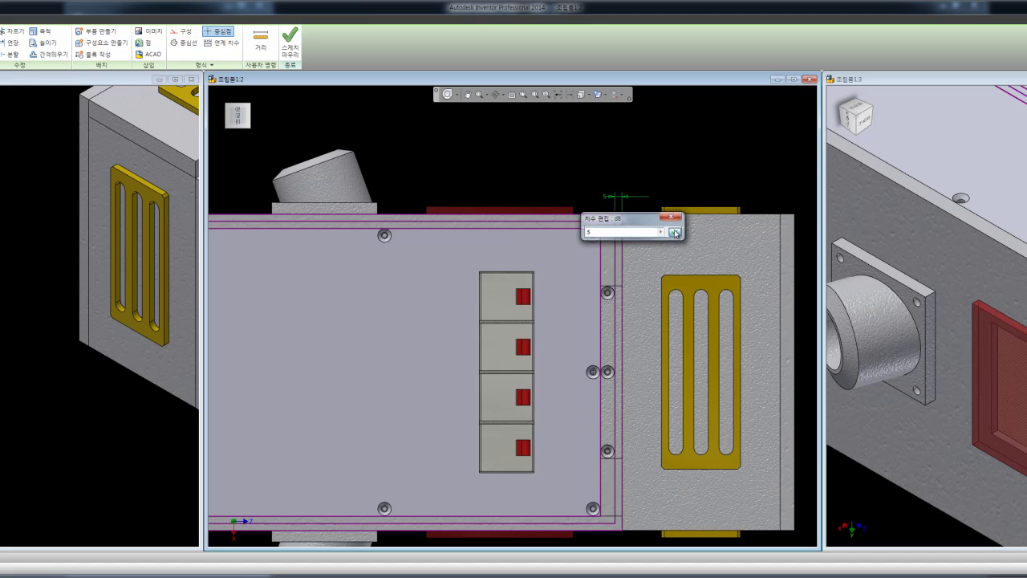
# Check the box's grille end close-up, then finish the frame sketch
pyautogui.scroll(-3, 659, 185)
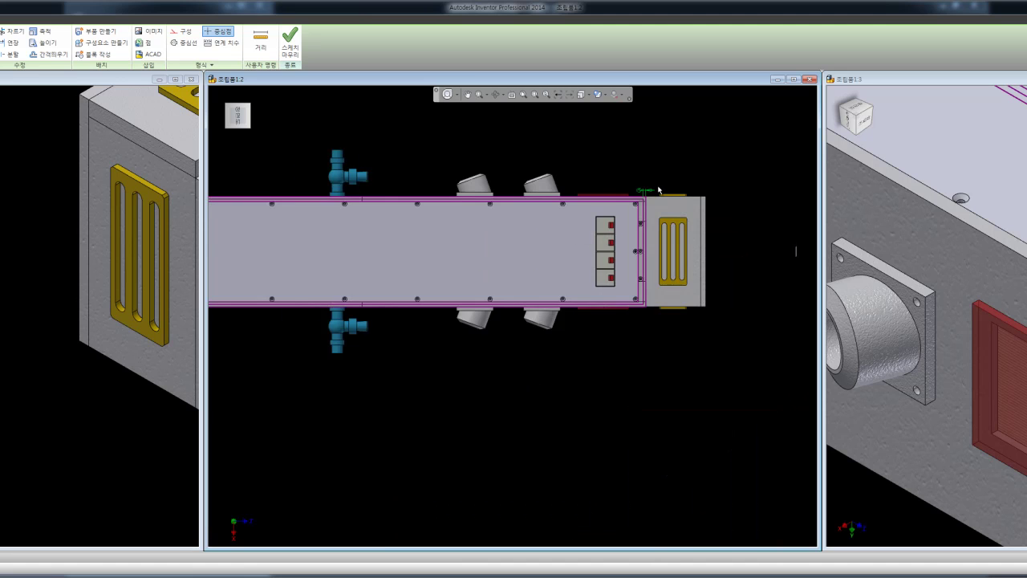
pyautogui.scroll(3, 495, 232)
pyautogui.scroll(5, 495, 232)
pyautogui.scroll(-3, 444, 231)
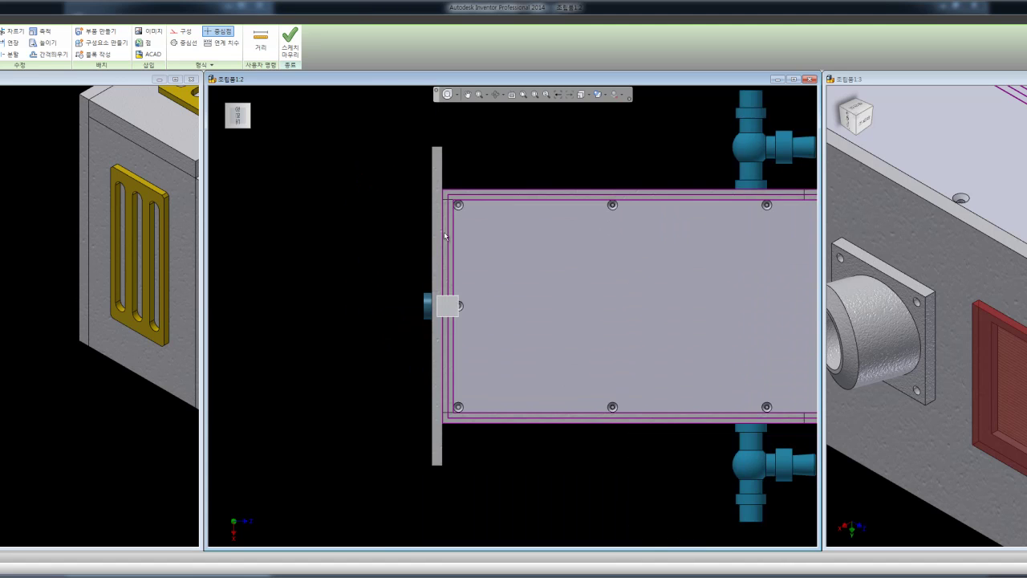
pyautogui.moveTo(444, 231); pyautogui.dragTo(413, 269, button='middle')
pyautogui.moveTo(647, 257); pyautogui.dragTo(504, 278, button='middle')
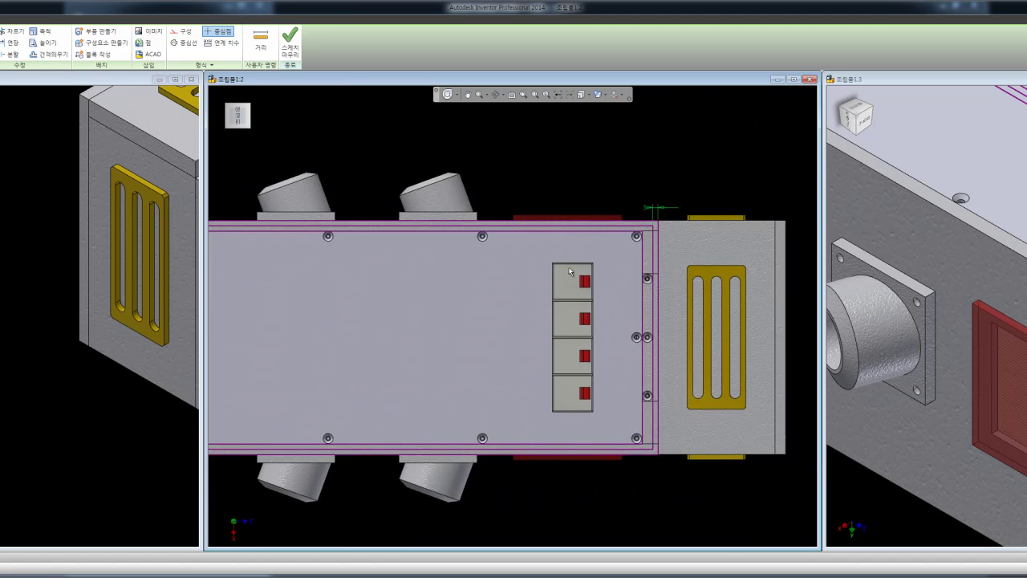
pyautogui.scroll(5, 583, 250)
pyautogui.scroll(-3, 583, 250)
pyautogui.moveTo(553, 249); pyautogui.dragTo(591, 249, button='middle')
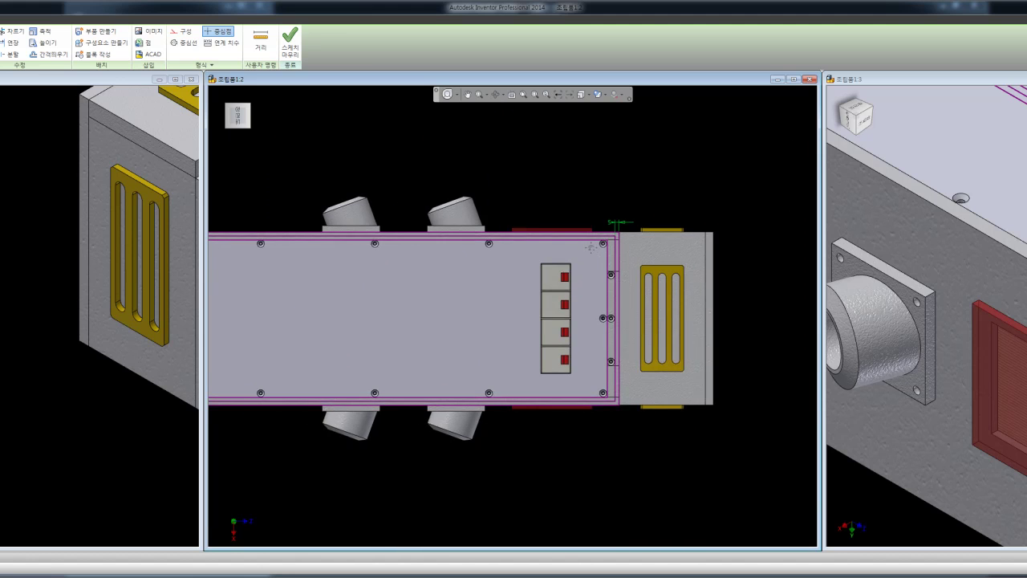
pyautogui.scroll(3, 612, 256)
pyautogui.scroll(-3, 614, 257)
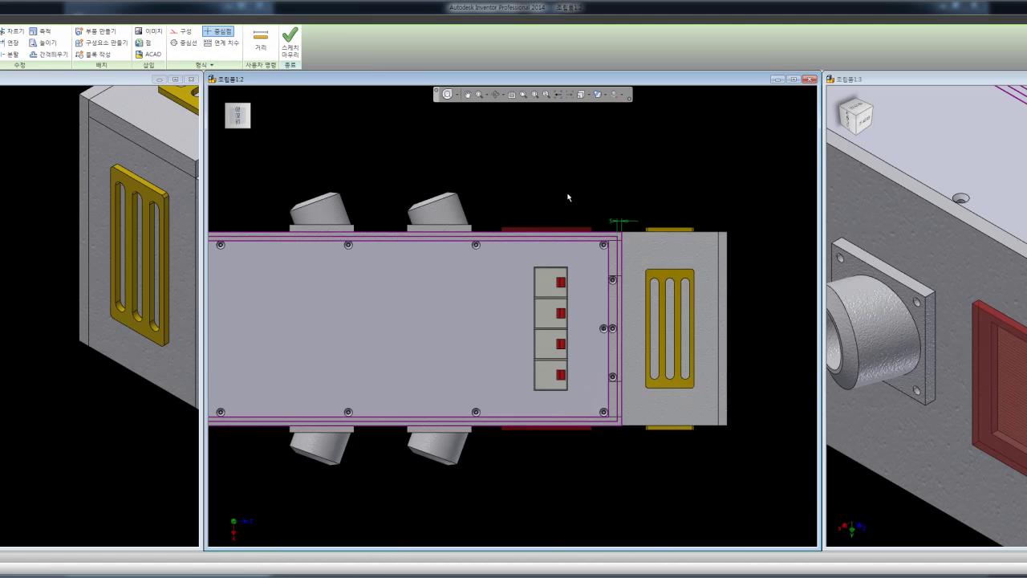
pyautogui.click(290, 57)
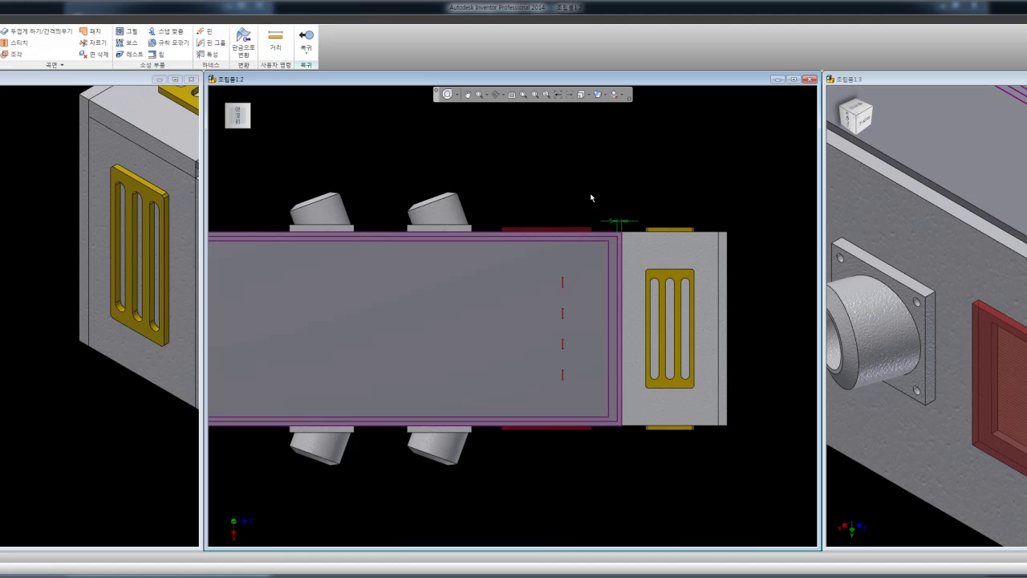
# Go to the isometric home view and leave sketch editing mode
pyautogui.click(240, 90)
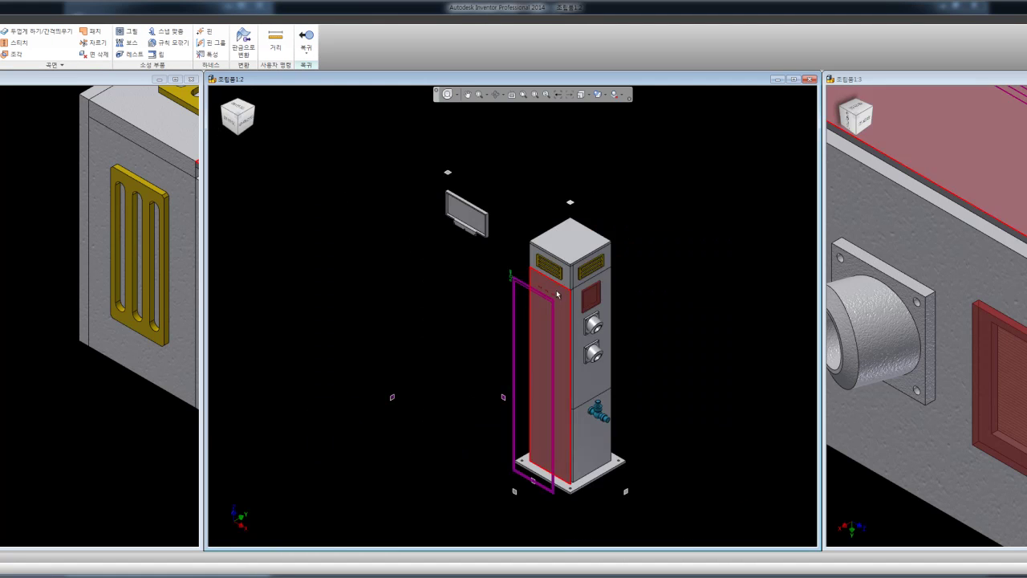
pyautogui.scroll(5, 539, 289)
pyautogui.scroll(-5, 540, 290)
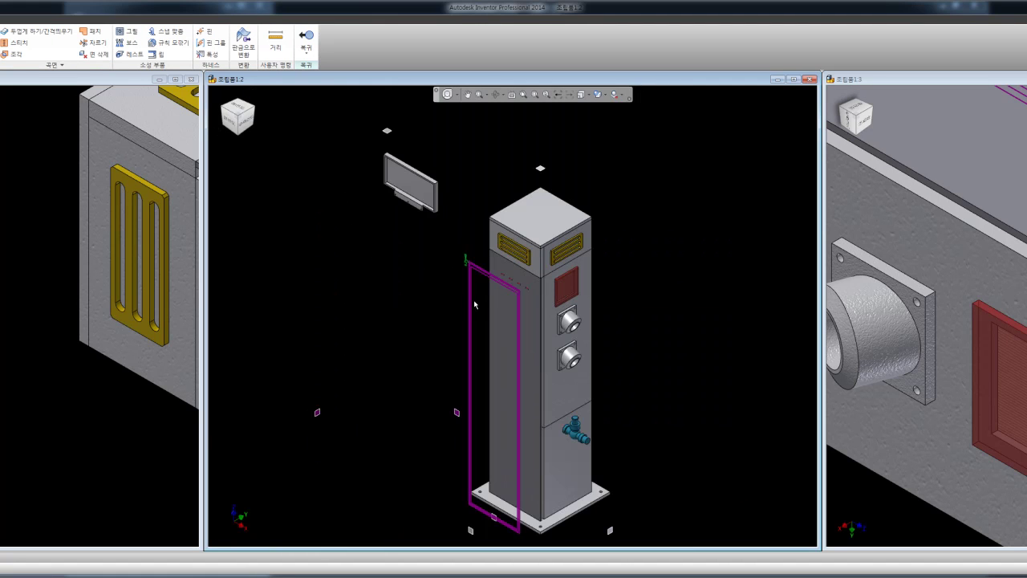
pyautogui.rightClick(647, 281)
pyautogui.press('Escape')
pyautogui.click(306, 50)
pyautogui.click(321, 83)
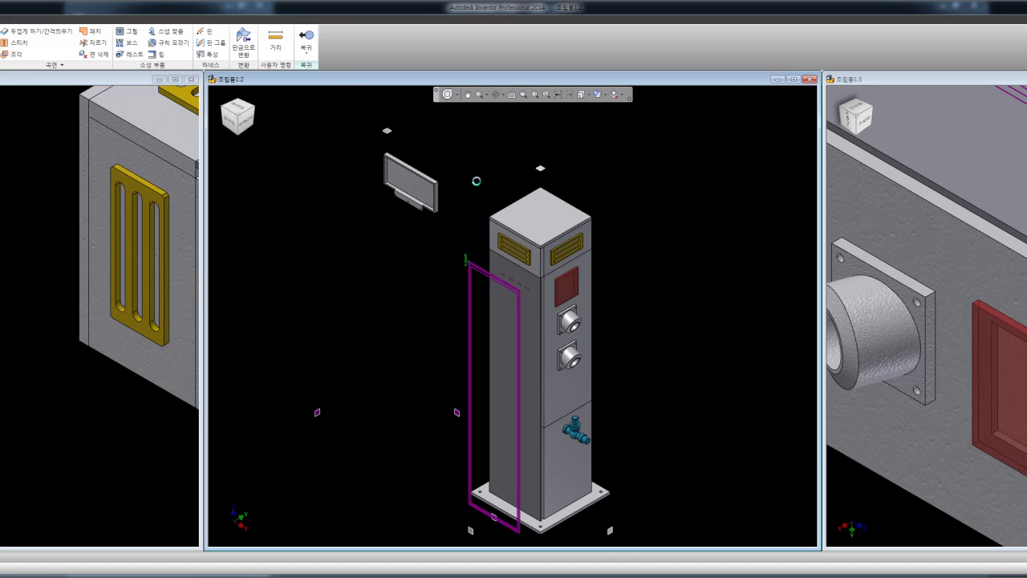
# Isolate the frame component so only the panel and frame sketch show
pyautogui.rightClick(541, 313)
pyautogui.click(532, 117)
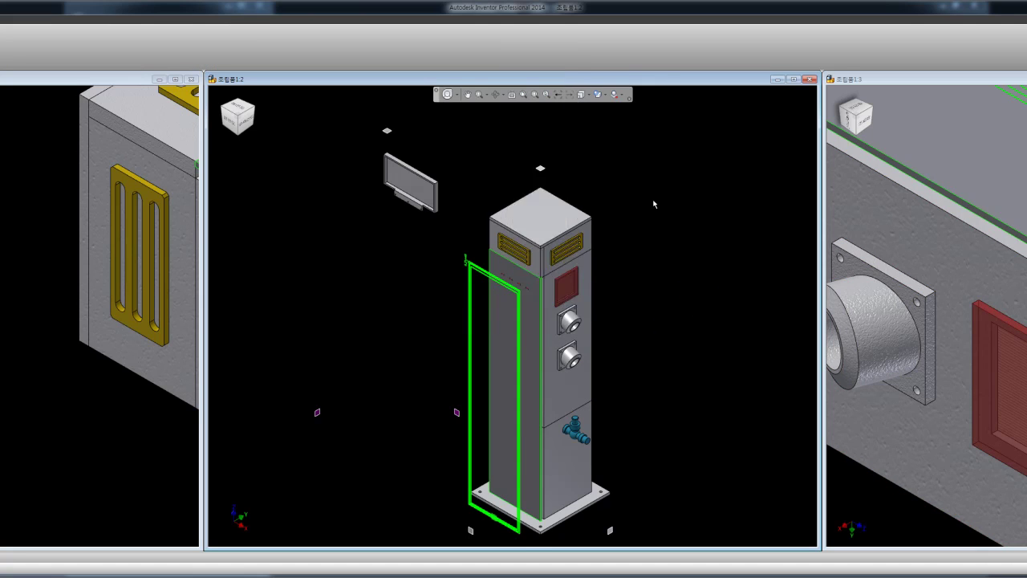
pyautogui.click(670, 230)
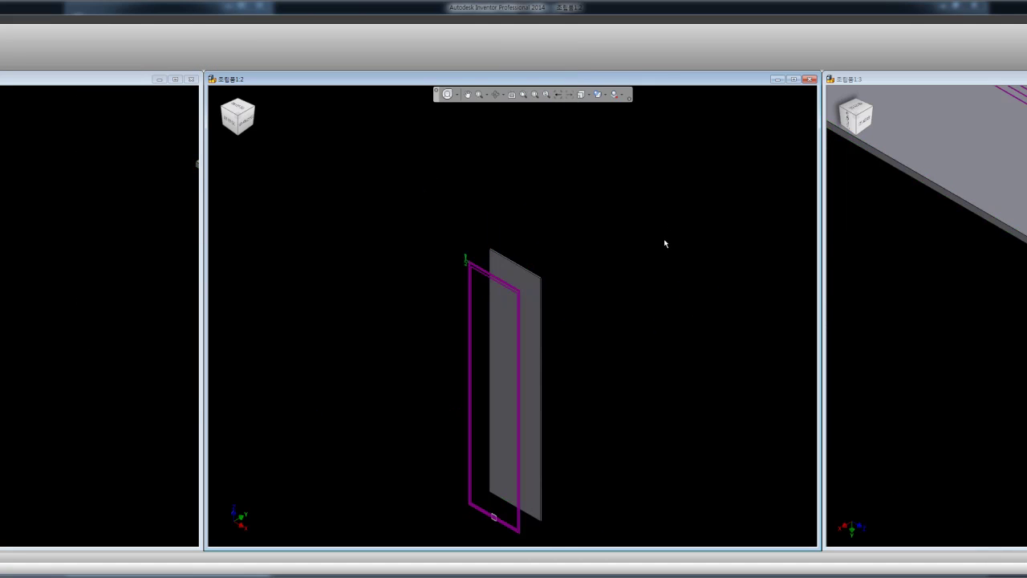
pyautogui.scroll(3, 534, 285)
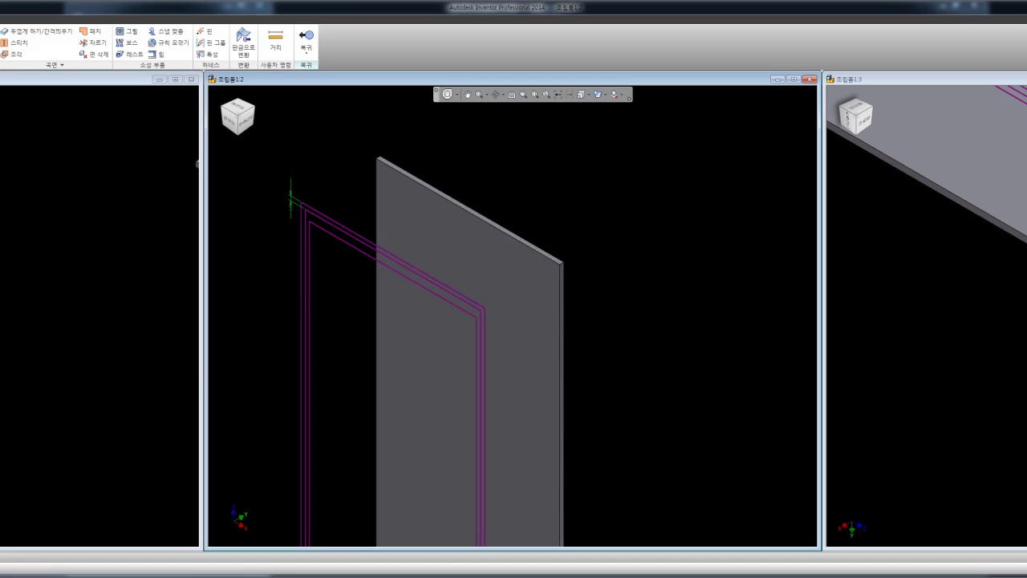
# Extrude the band between the two outline loops 5 in the reversed direction
pyautogui.press('e')
pyautogui.click(311, 211)
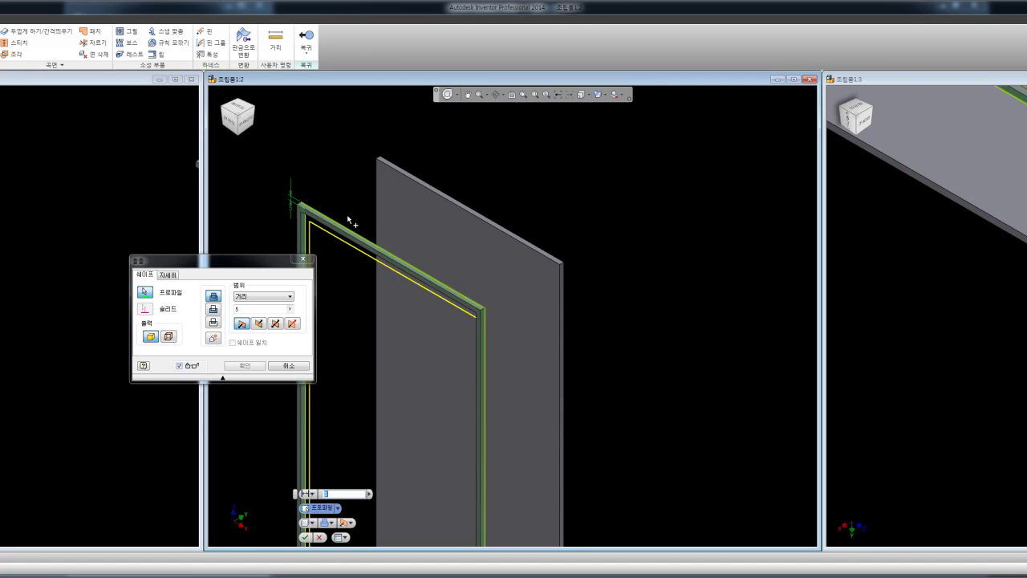
pyautogui.click(258, 323)
pyautogui.click(244, 366)
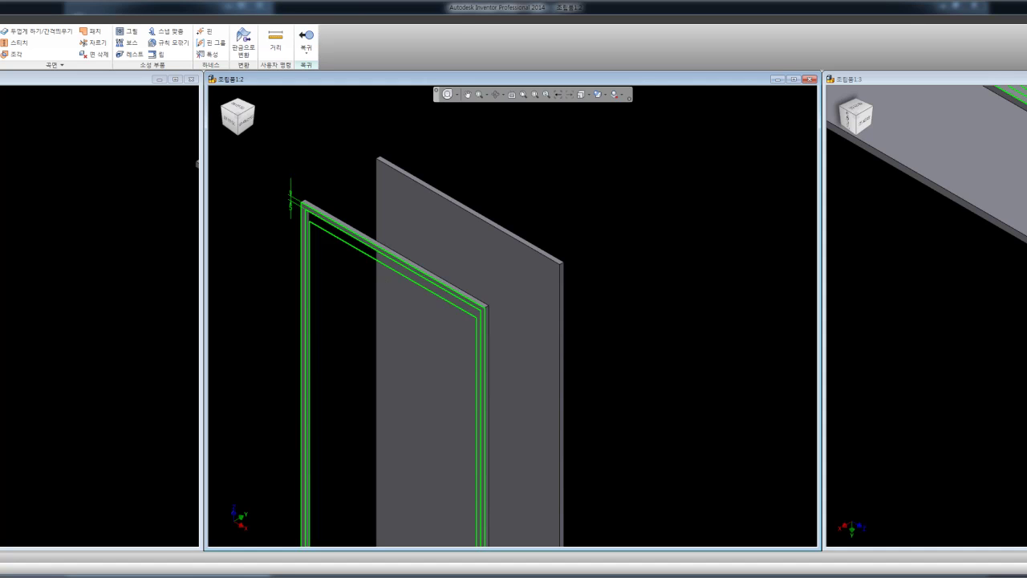
# Measure the frame-to-wall-edge gap (95 mm) and copy the value
pyautogui.click(276, 40)
pyautogui.scroll(3, 317, 180)
pyautogui.click(292, 231)
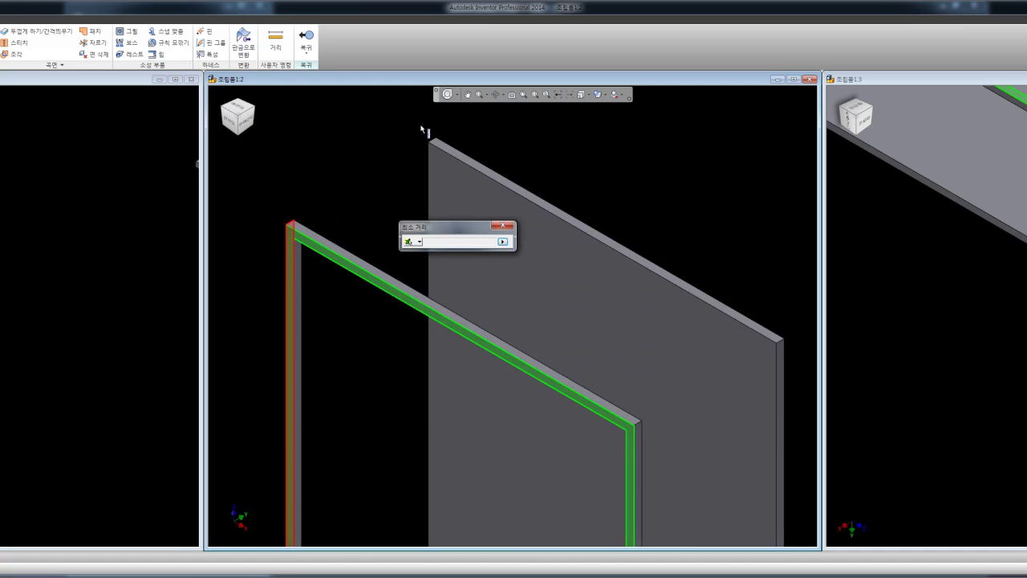
pyautogui.click(456, 146)
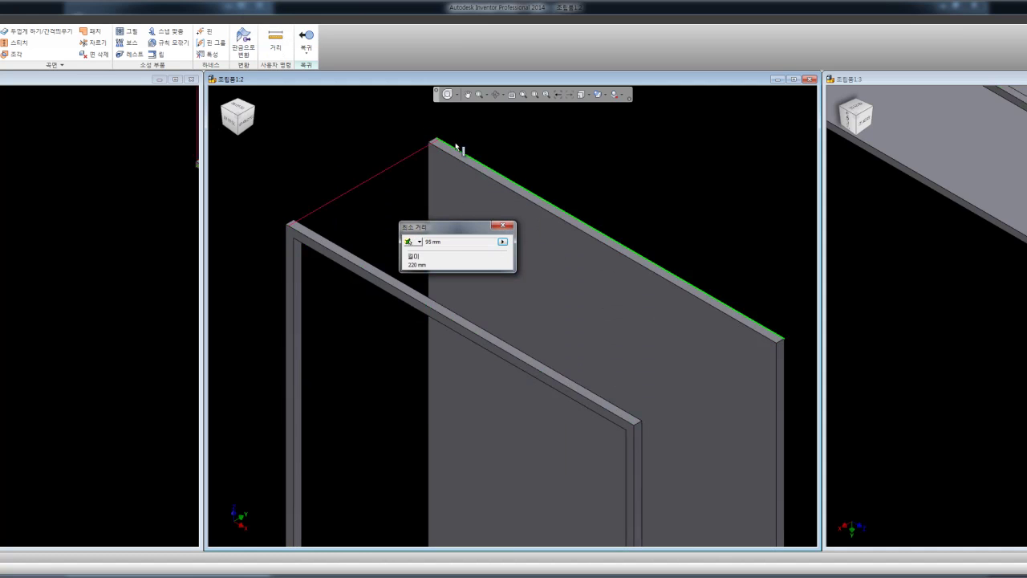
pyautogui.doubleClick(442, 242)
pyautogui.rightClick(433, 243)
pyautogui.click(453, 275)
pyautogui.click(505, 226)
# Move the frame body with X offset 0 and Y offset 95 mm
pyautogui.scroll(-3, 363, 163)
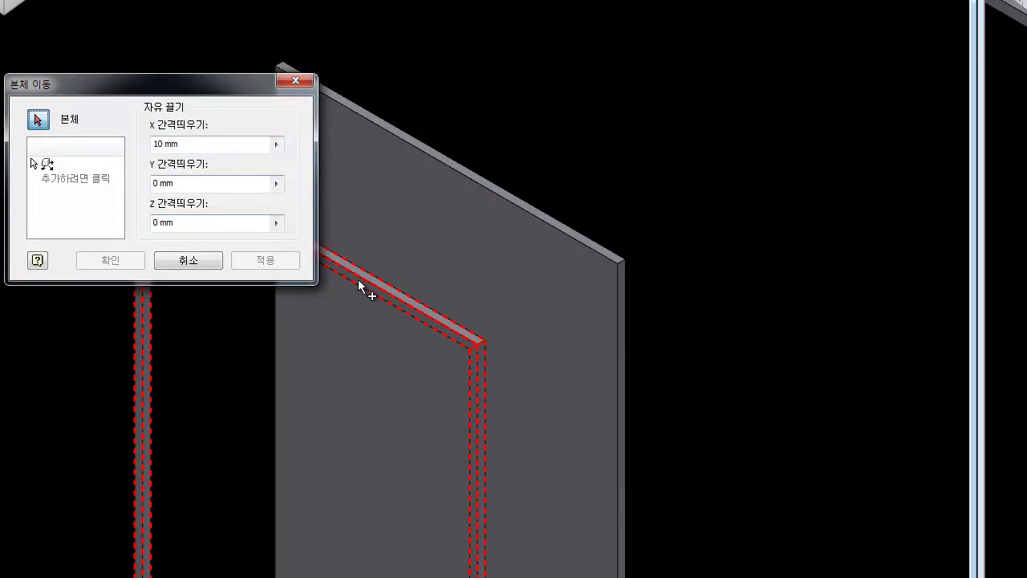
pyautogui.click(358, 280)
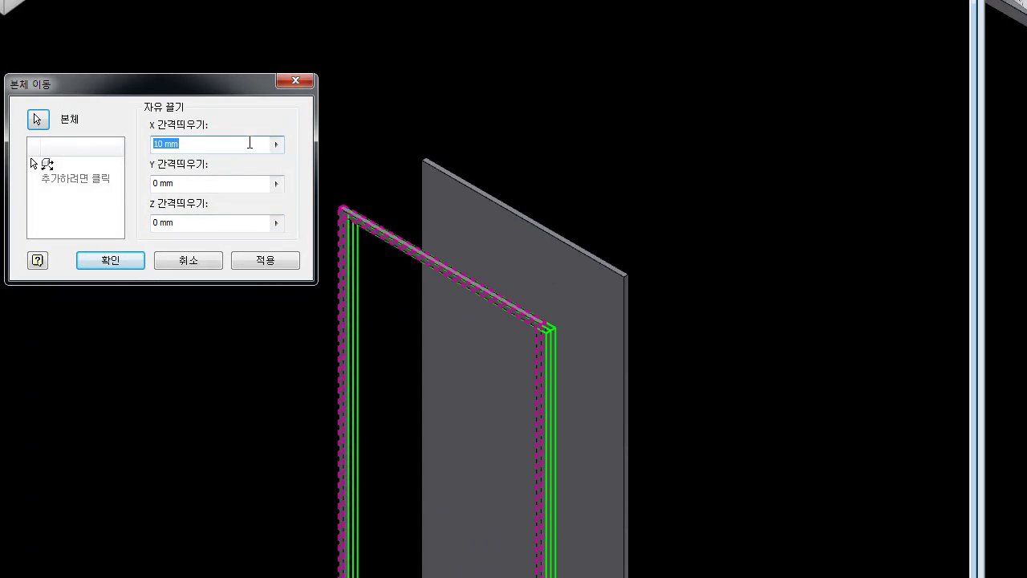
pyautogui.click(276, 143)
pyautogui.click(312, 188)
pyautogui.write('0')
pyautogui.doubleClick(184, 181)
pyautogui.write('95 mm')
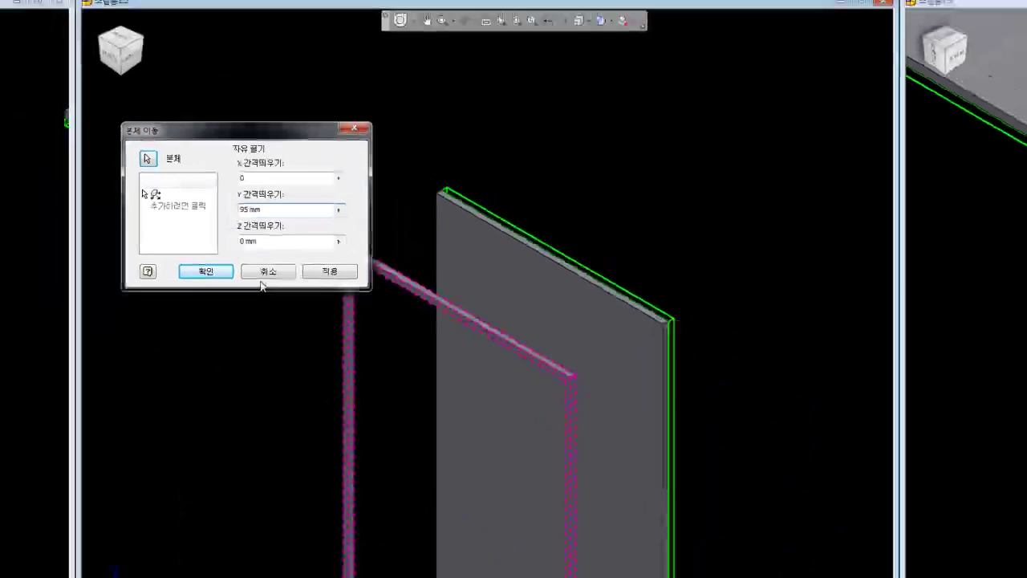
pyautogui.press('Return')
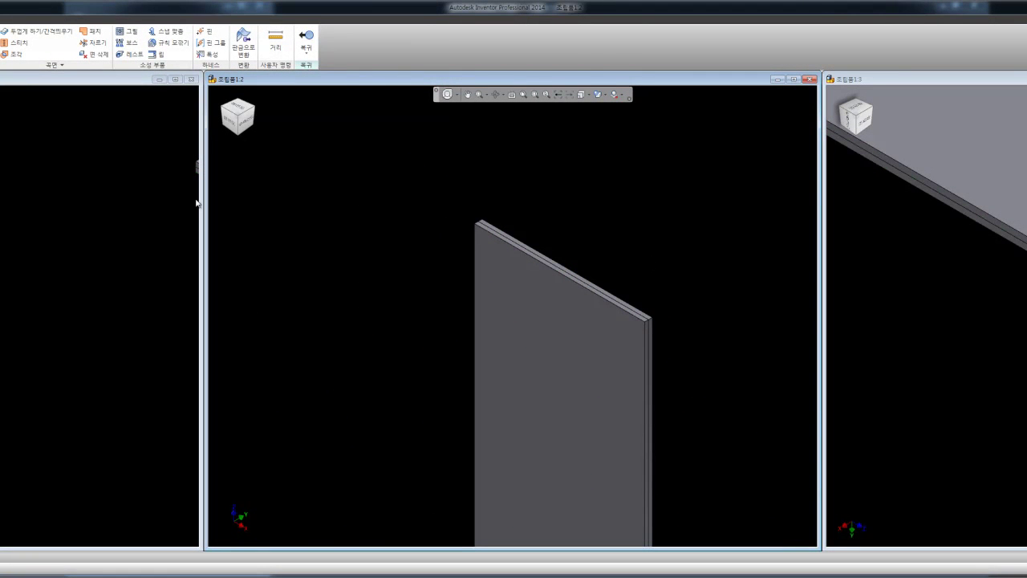
# Return to the parent assembly, show all its components, and fit the view
pyautogui.click(504, 248)
pyautogui.click(313, 243)
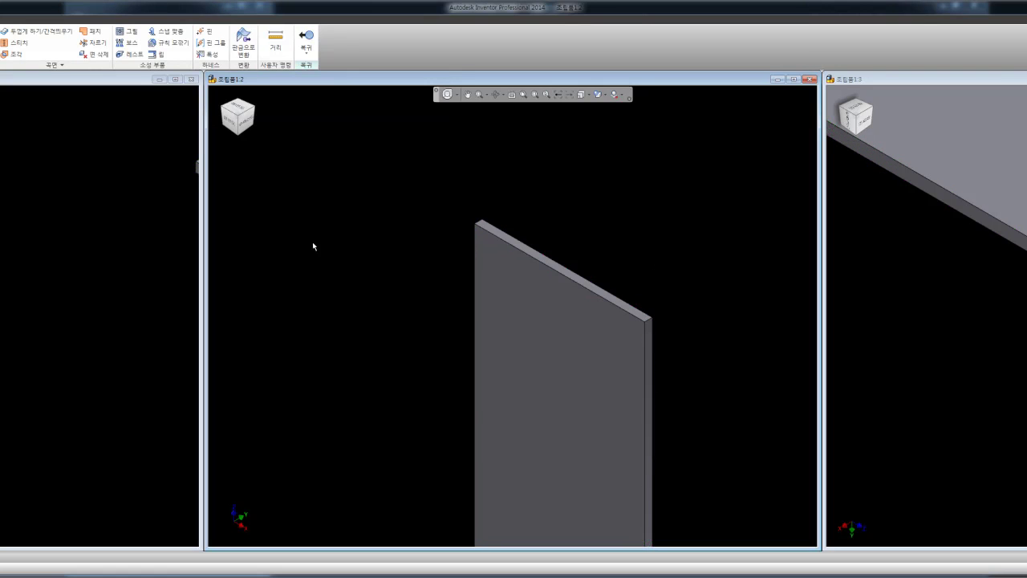
pyautogui.scroll(-3, 336, 241)
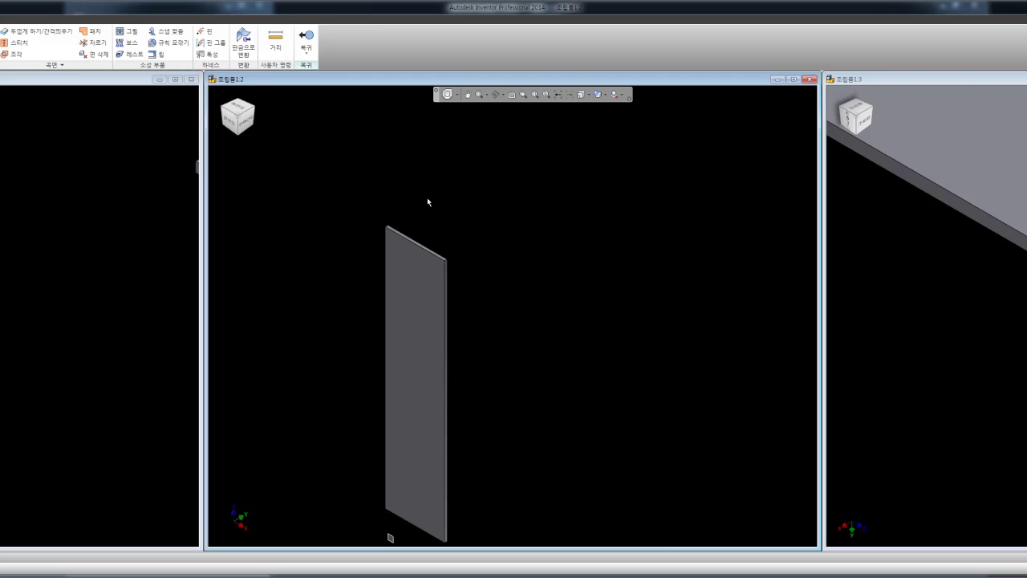
pyautogui.click(305, 52)
pyautogui.click(325, 105)
pyautogui.rightClick(512, 169)
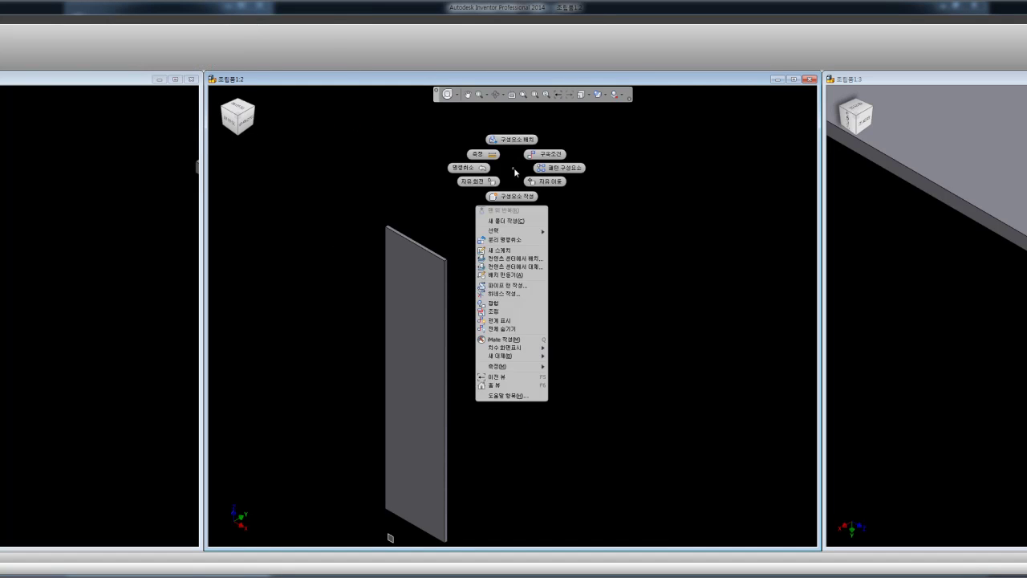
pyautogui.click(505, 242)
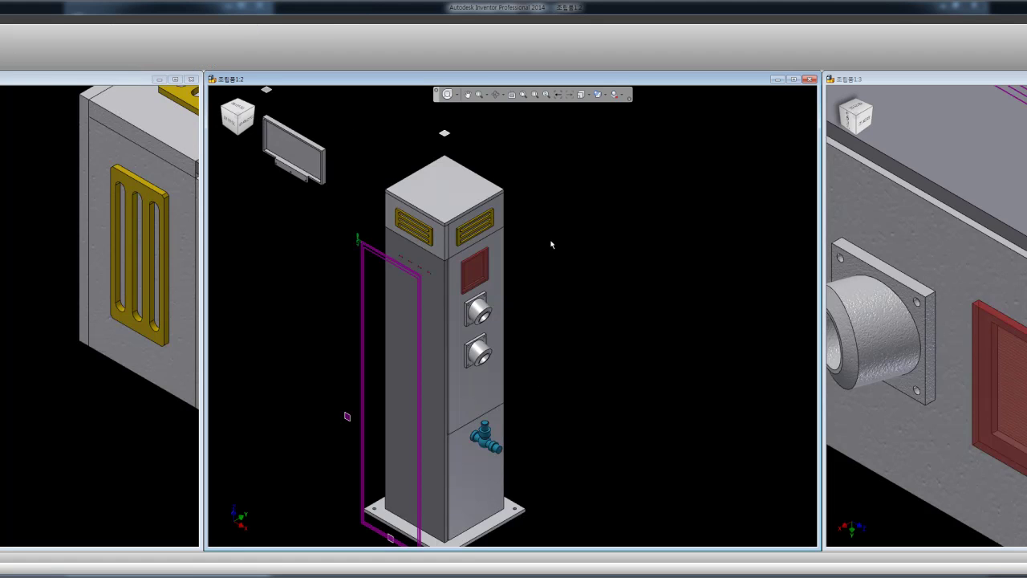
pyautogui.press('Home')
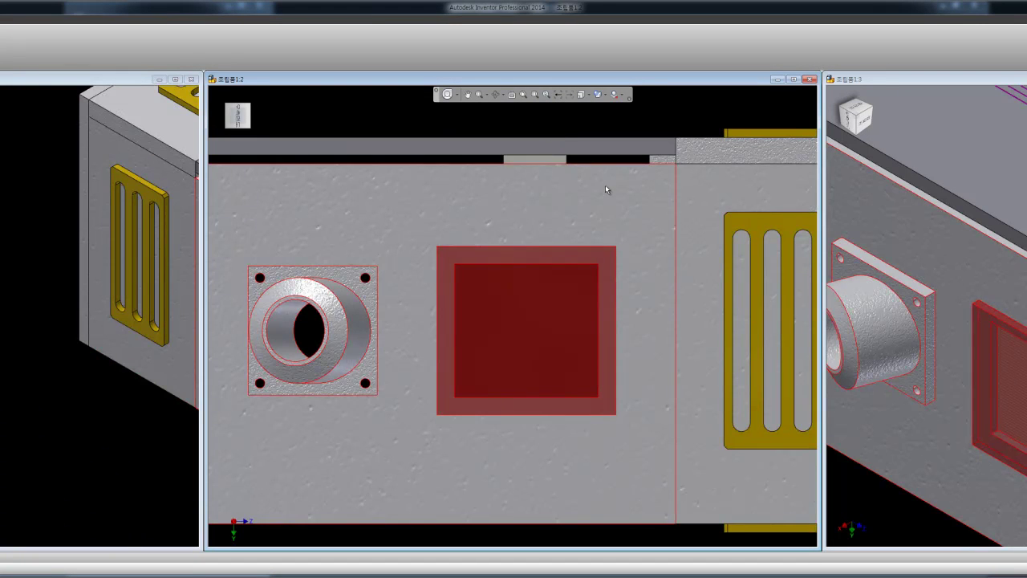
# Switch to an isometric view fitted to the whole enclosure
pyautogui.scroll(-3, 582, 237)
pyautogui.scroll(-5, 582, 238)
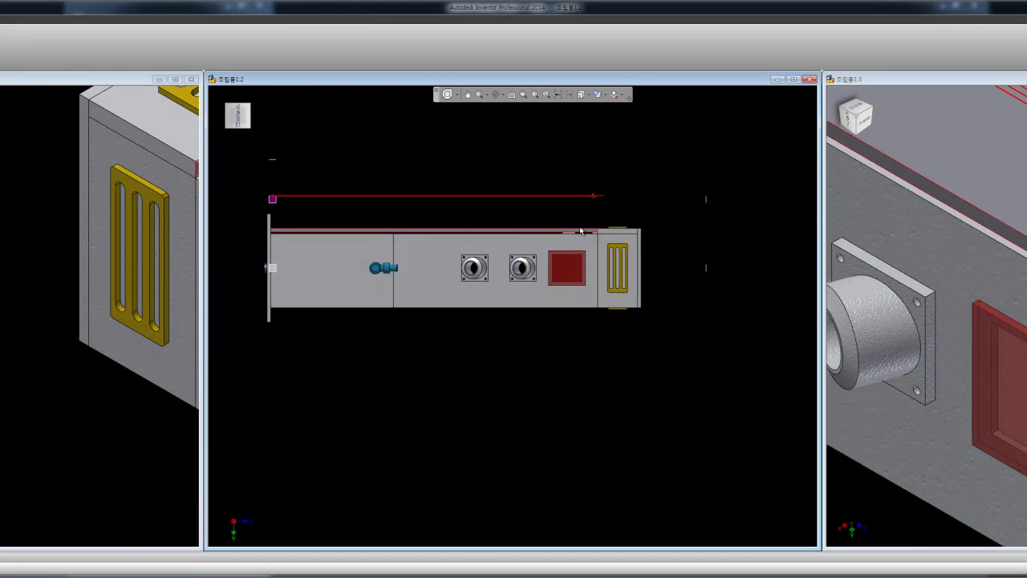
pyautogui.moveTo(580, 231); pyautogui.dragTo(591, 243, button='middle')
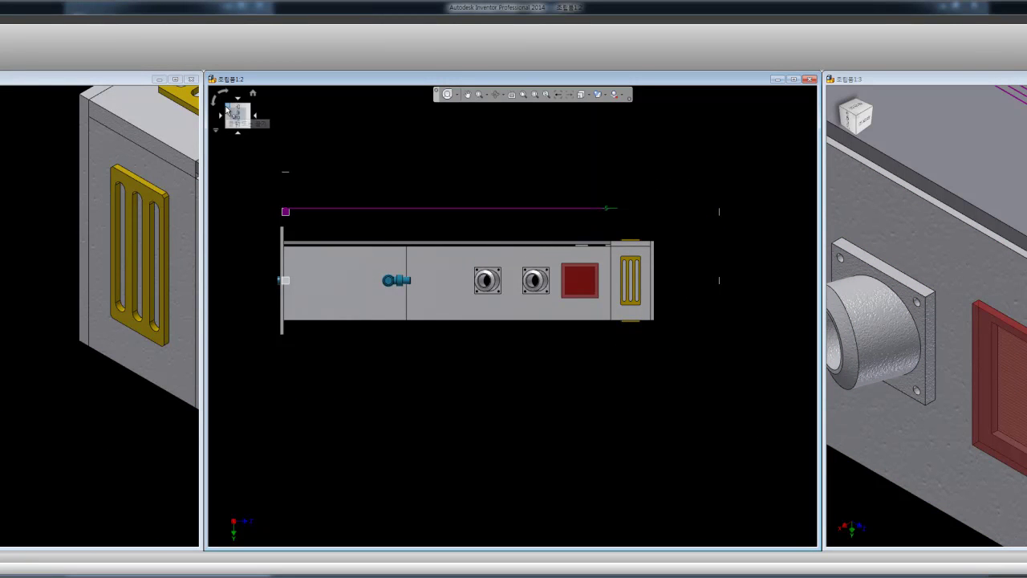
pyautogui.click(227, 108)
pyautogui.press('Home')
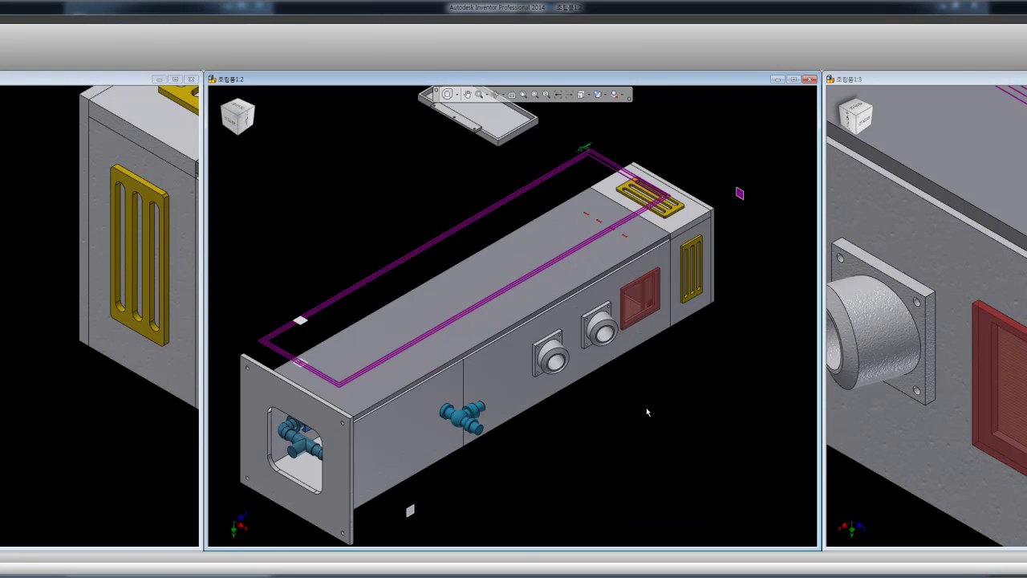
# Open the plate part in its own window from the right-click menu
pyautogui.rightClick(569, 281)
pyautogui.click(568, 252)
pyautogui.rightClick(629, 250)
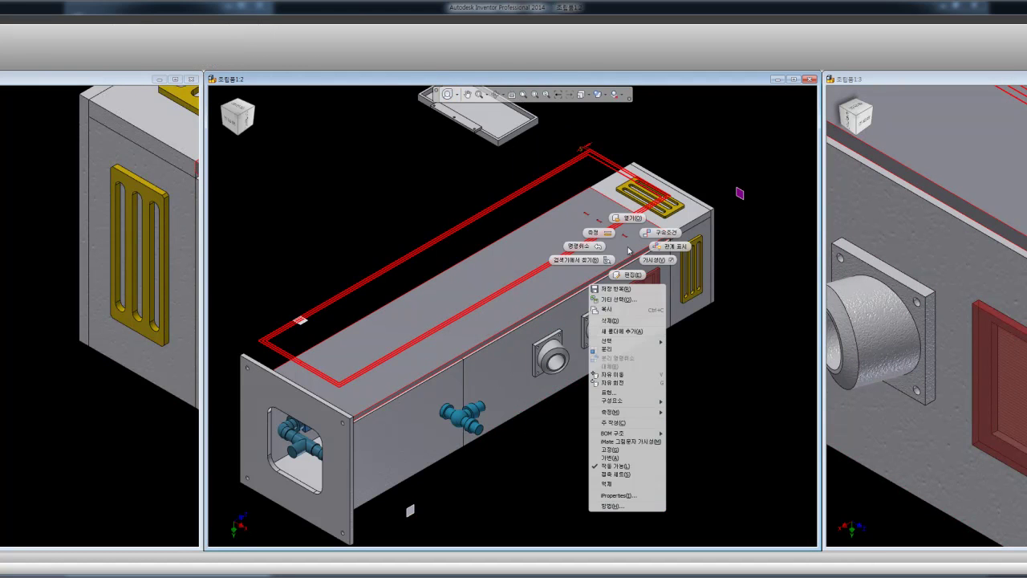
pyautogui.click(631, 218)
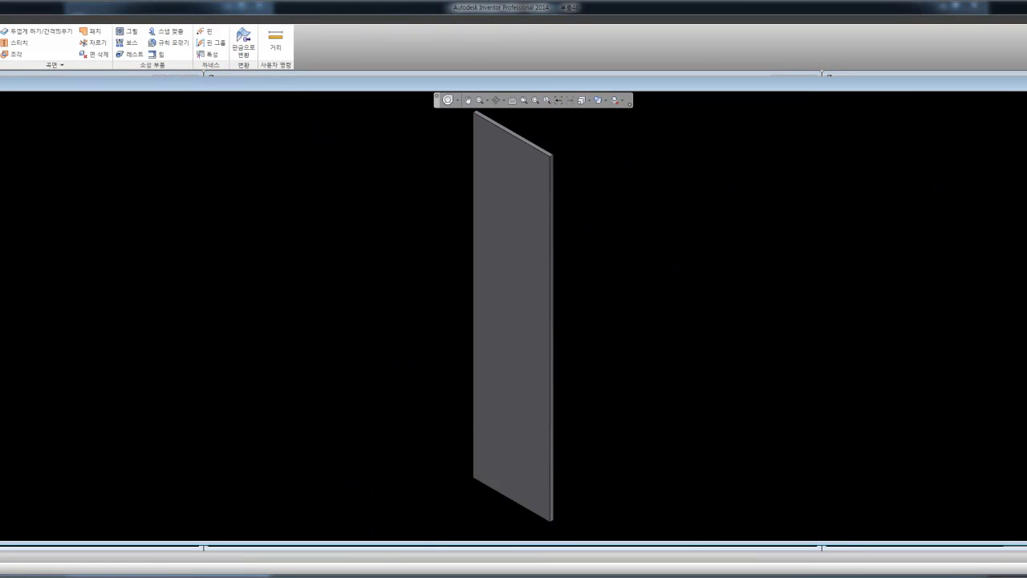
# Select the side plate body
pyautogui.click(488, 138)
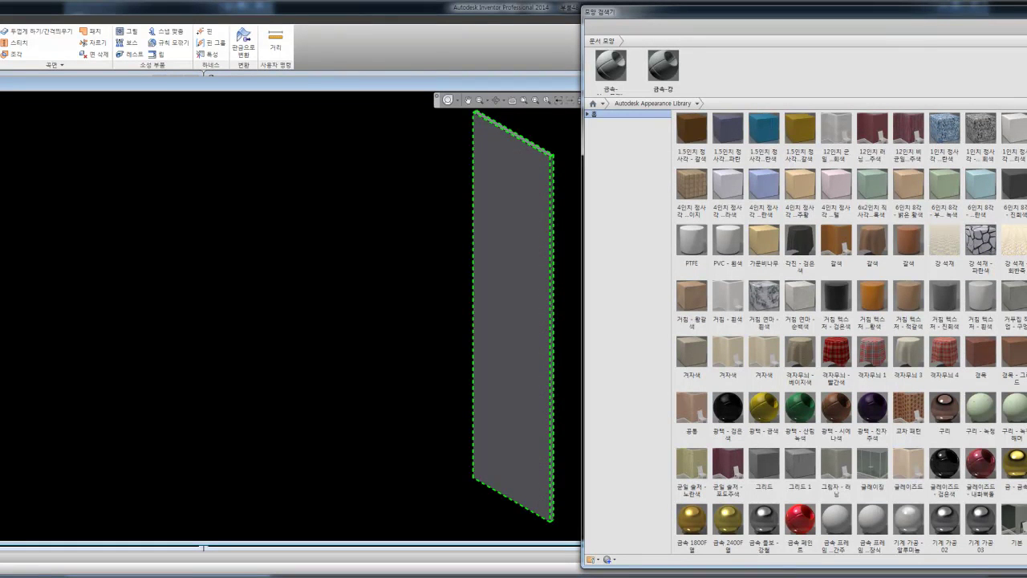
# Search the full Autodesk Appearance Library for 텍스처 appearances
pyautogui.write('설세')
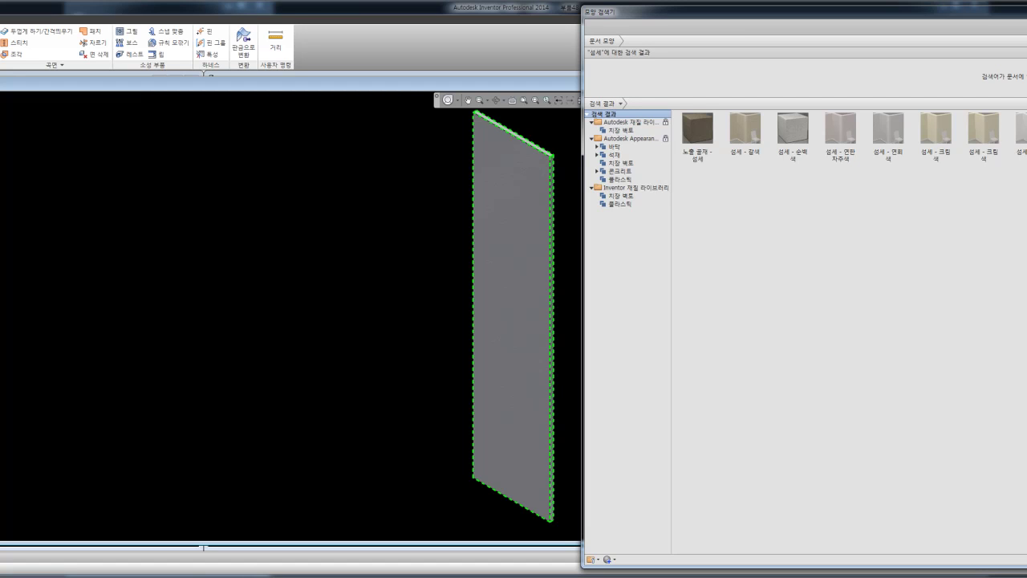
pyautogui.click(631, 138)
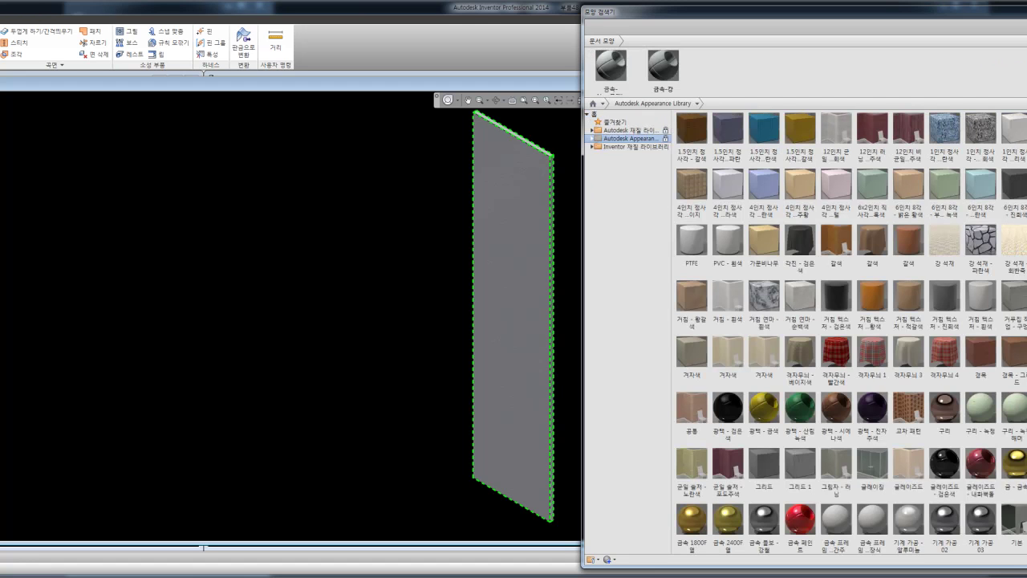
pyautogui.press('Return')
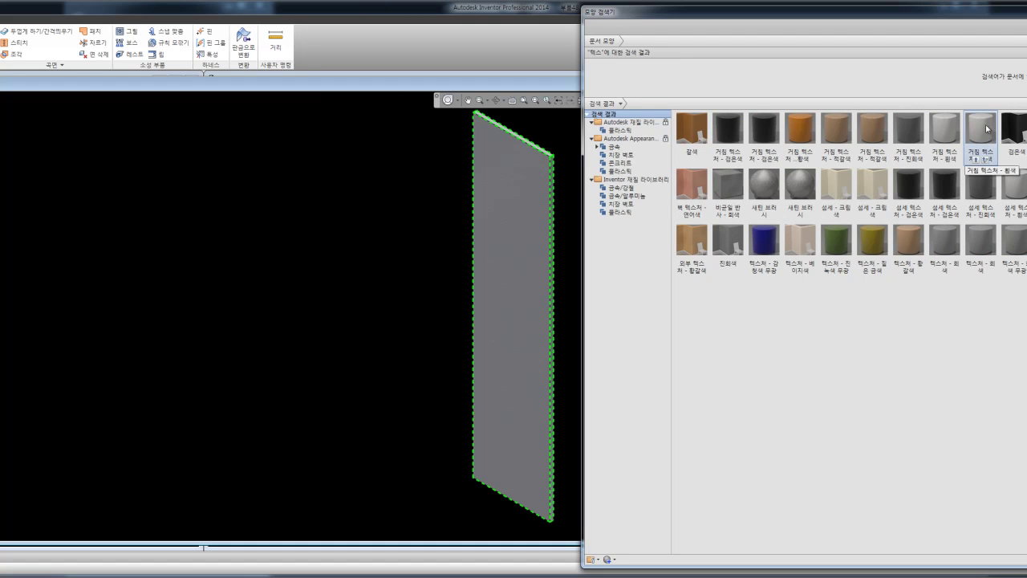
pyautogui.write('처')
pyautogui.press('Return')
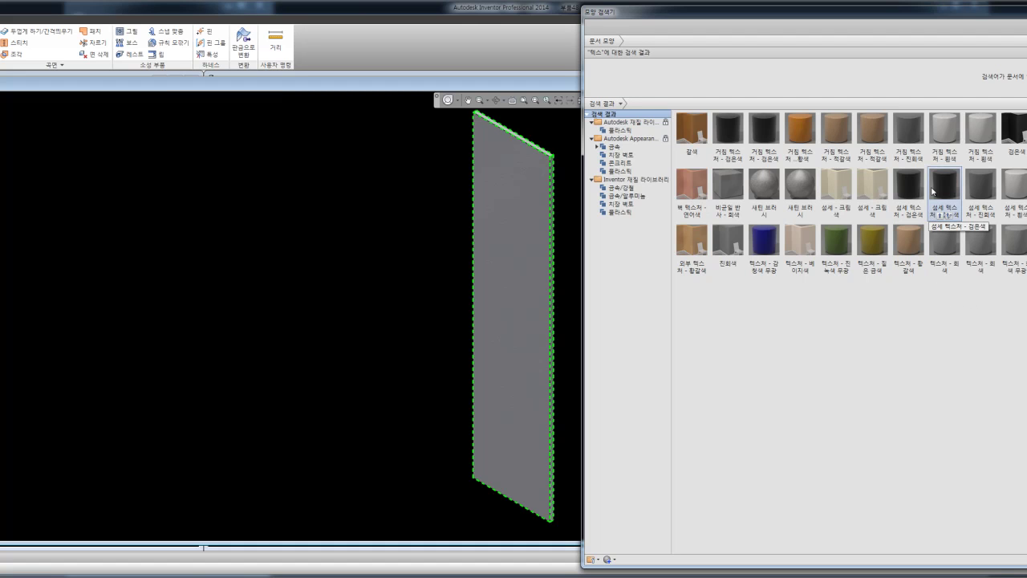
# Apply 거친 텍스처 - 흰색 to the plate, accept the name conflict, and close the library
pyautogui.moveTo(947, 136); pyautogui.dragTo(603, 72)
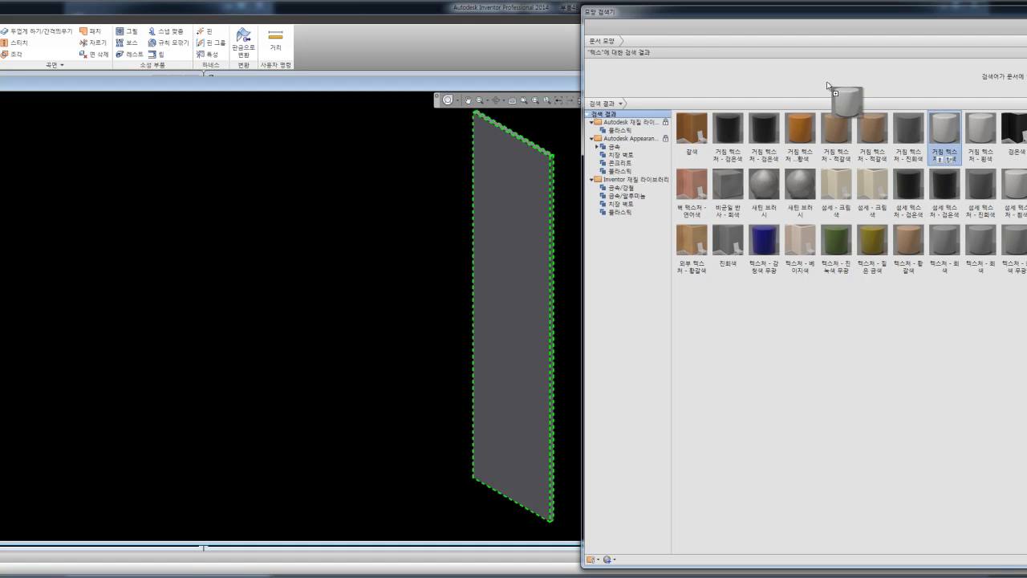
pyautogui.click(604, 76)
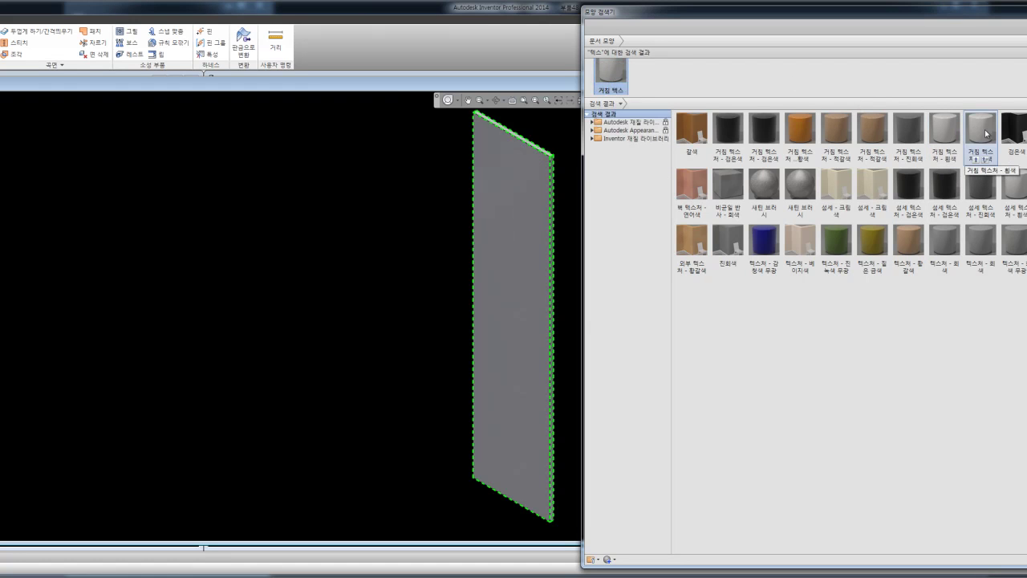
pyautogui.moveTo(978, 138); pyautogui.dragTo(700, 76)
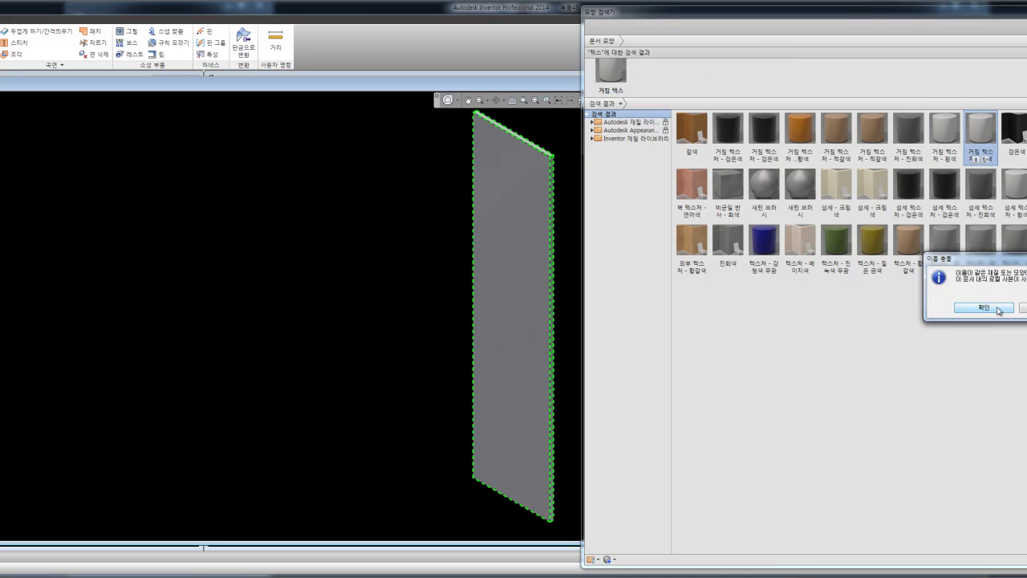
pyautogui.click(984, 307)
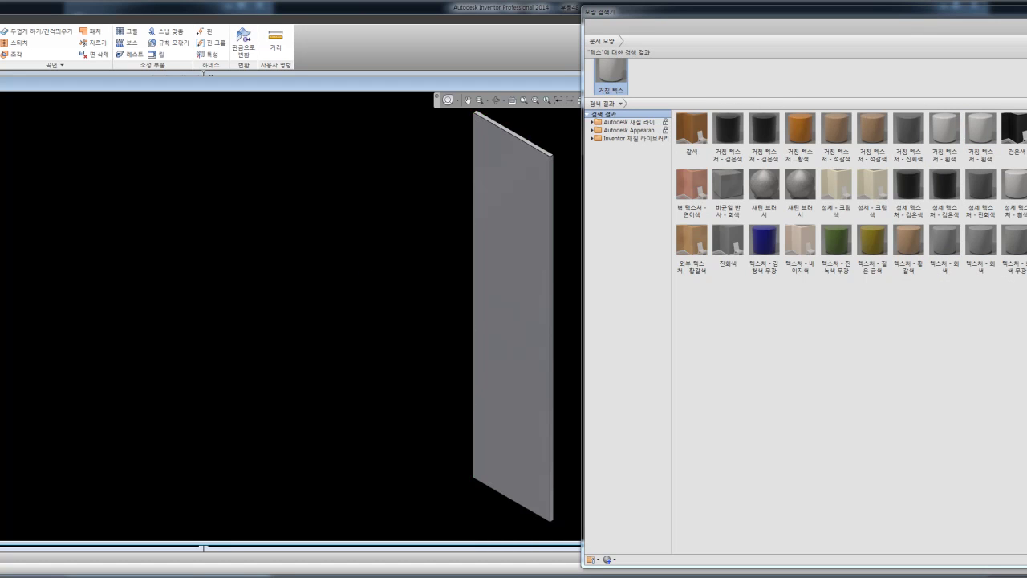
pyautogui.press('Escape')
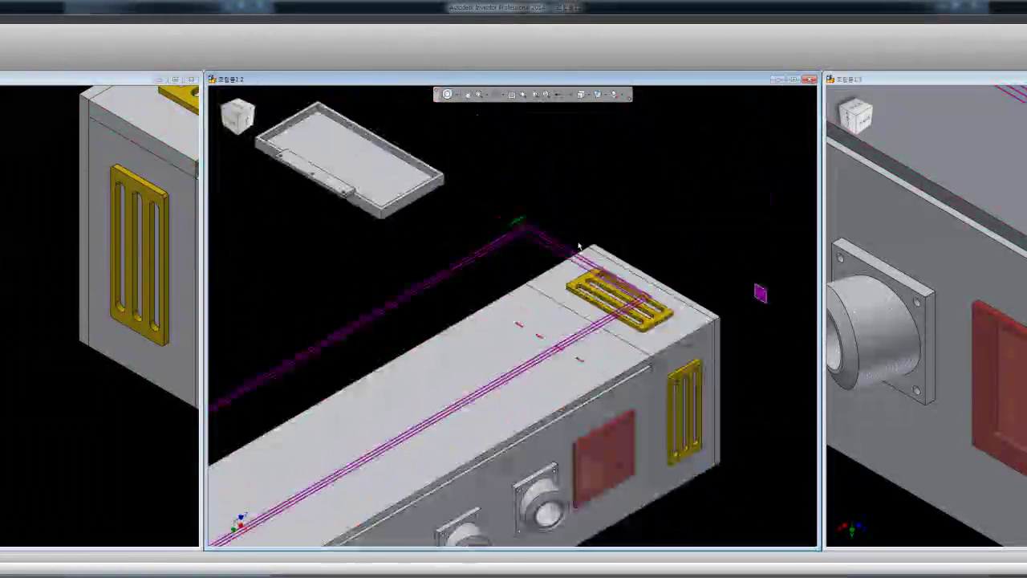
pyautogui.click(579, 246)
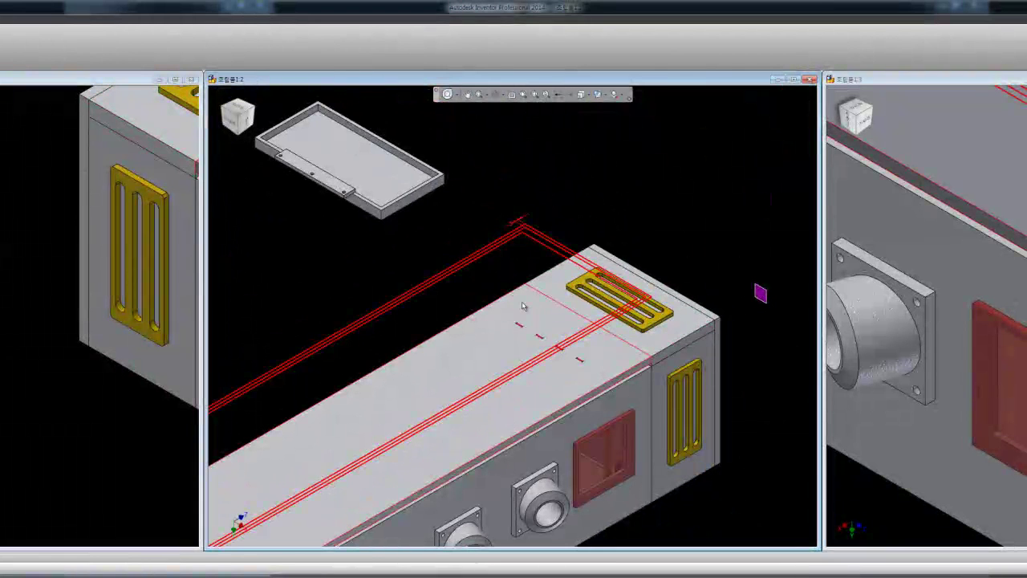
pyautogui.rightClick(523, 306)
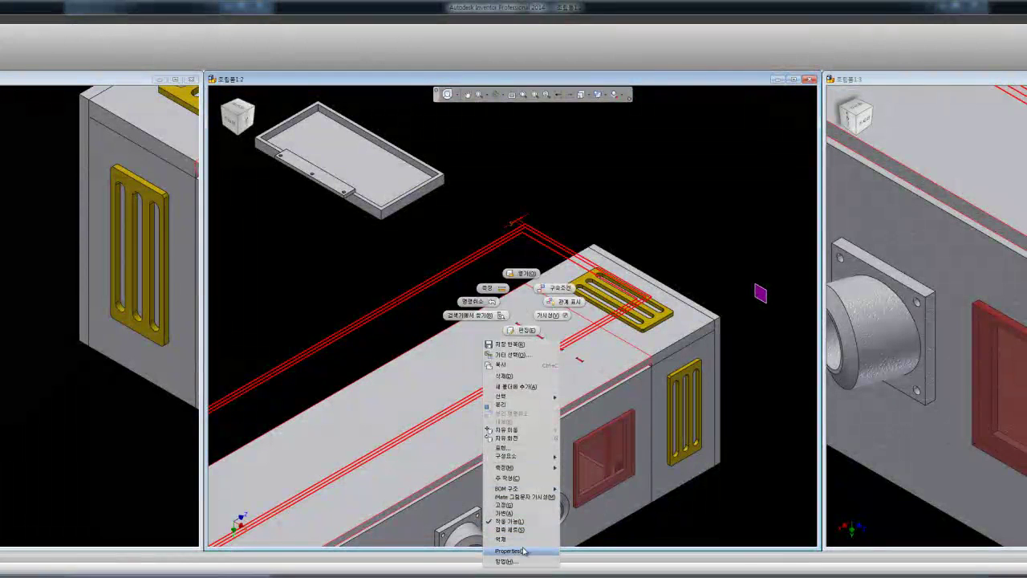
pyautogui.click(486, 316)
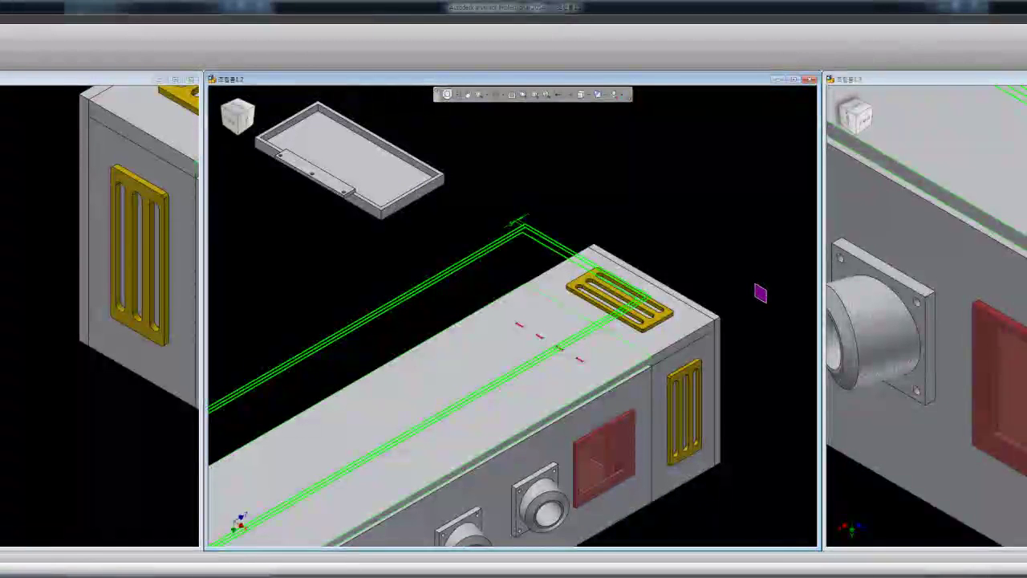
pyautogui.click(559, 346)
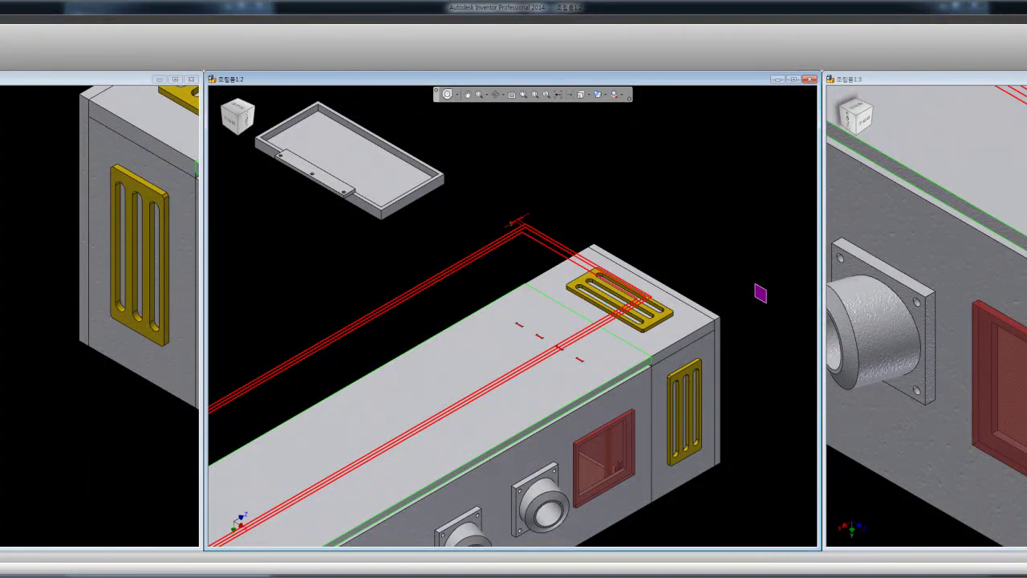
pyautogui.click(560, 347)
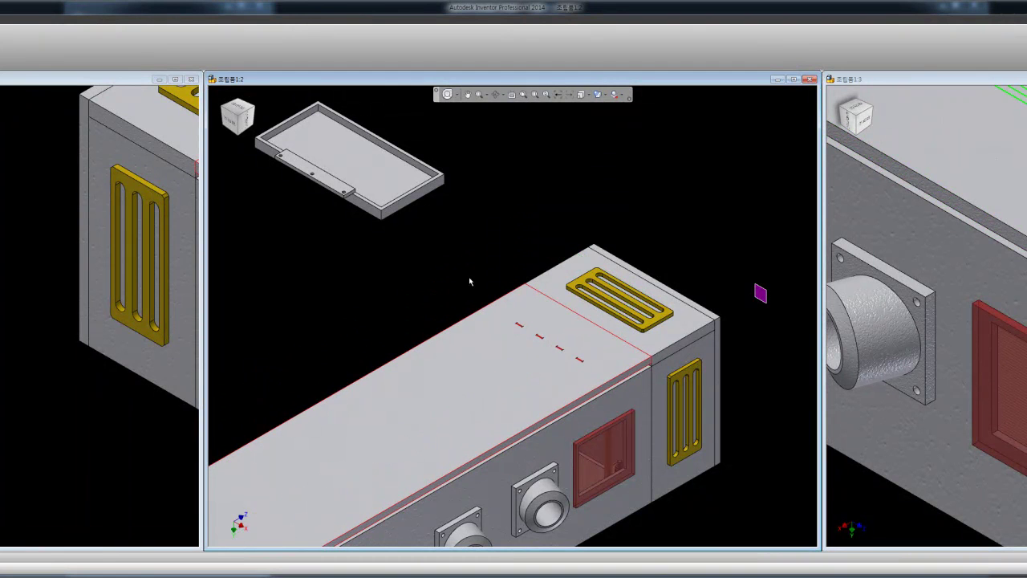
pyautogui.scroll(-5, 497, 255)
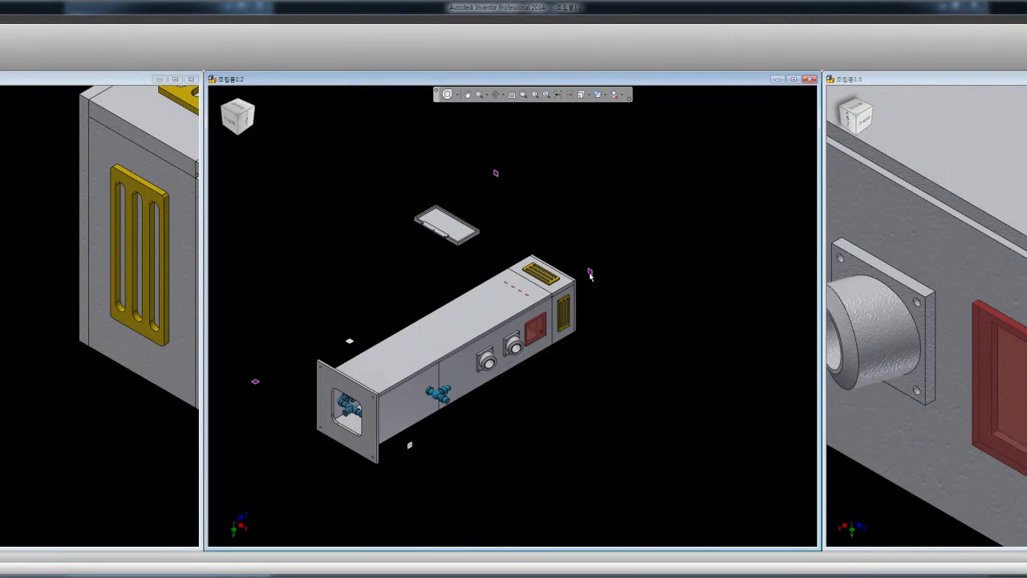
# Set the selection priority to Component Priority from the graphics-window menu
pyautogui.rightClick(607, 261)
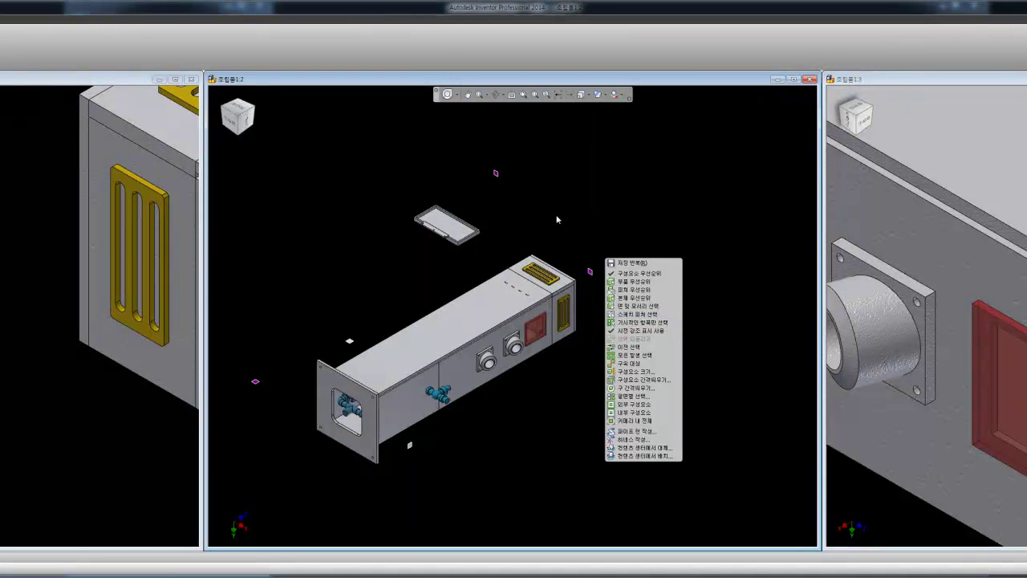
pyautogui.click(632, 291)
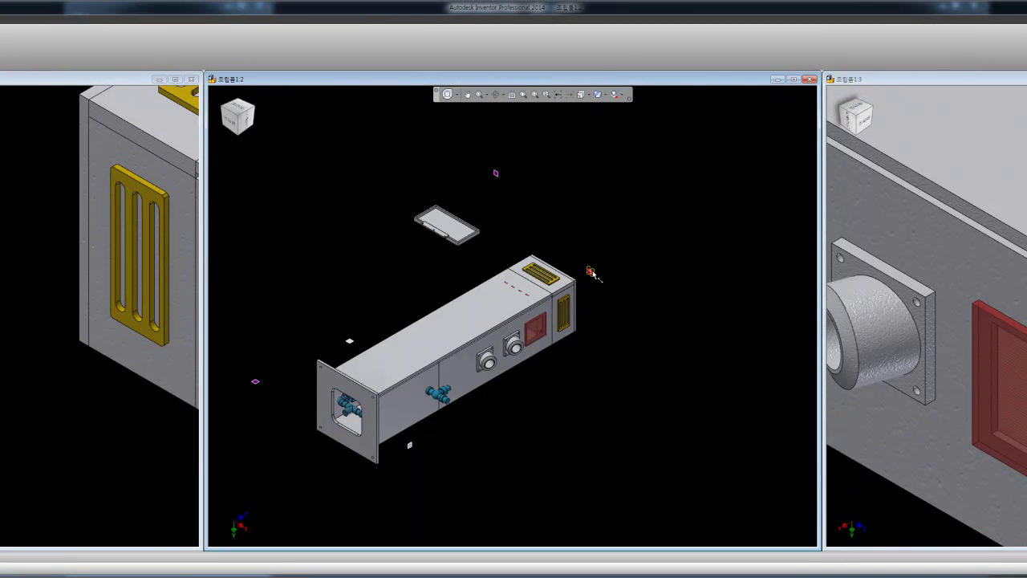
pyautogui.rightClick(591, 273)
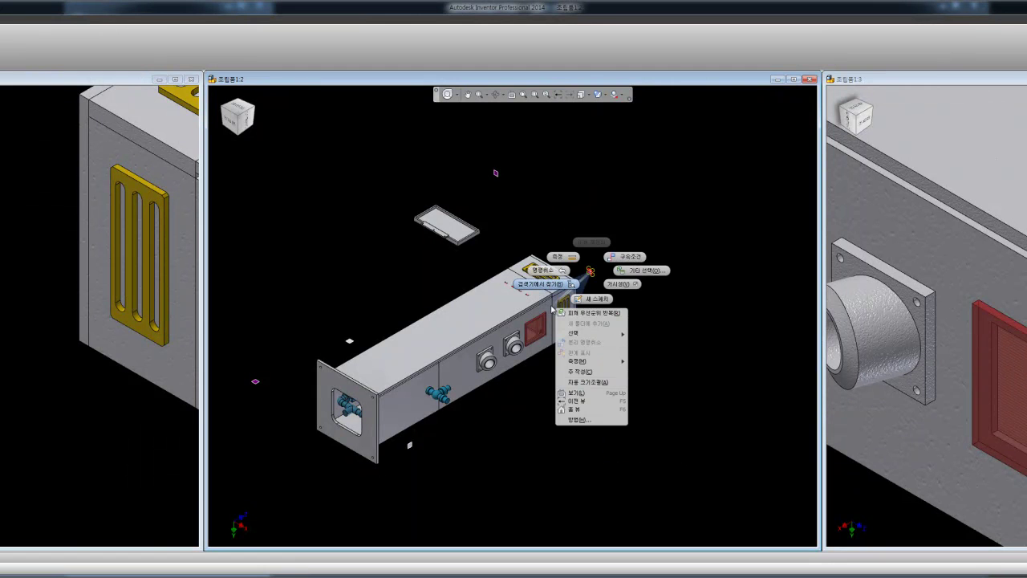
pyautogui.click(556, 285)
pyautogui.click(616, 255)
pyautogui.rightClick(593, 196)
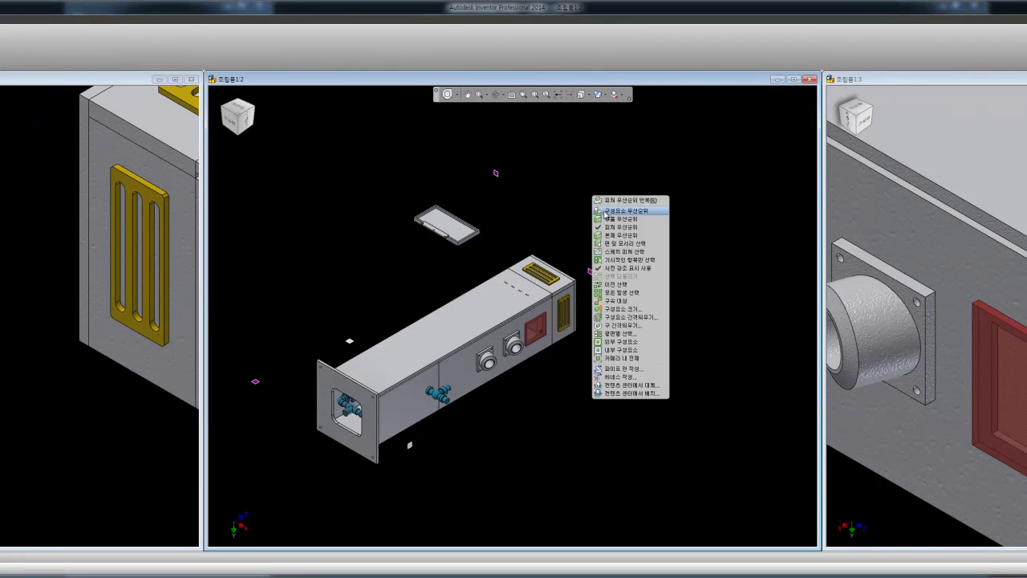
pyautogui.click(607, 212)
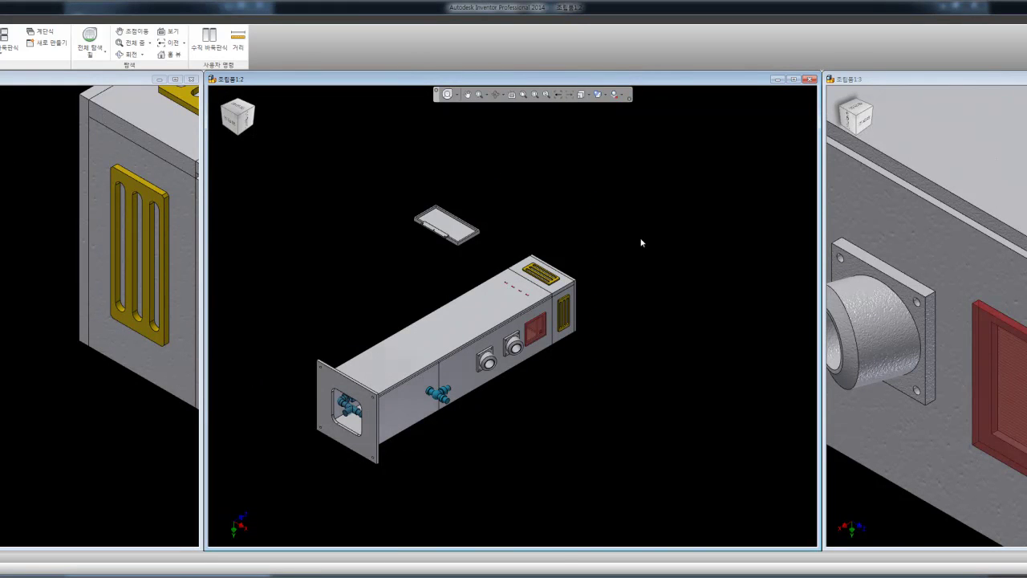
# Zoom and pan in on the vented end of the pillar
pyautogui.scroll(5, 514, 261)
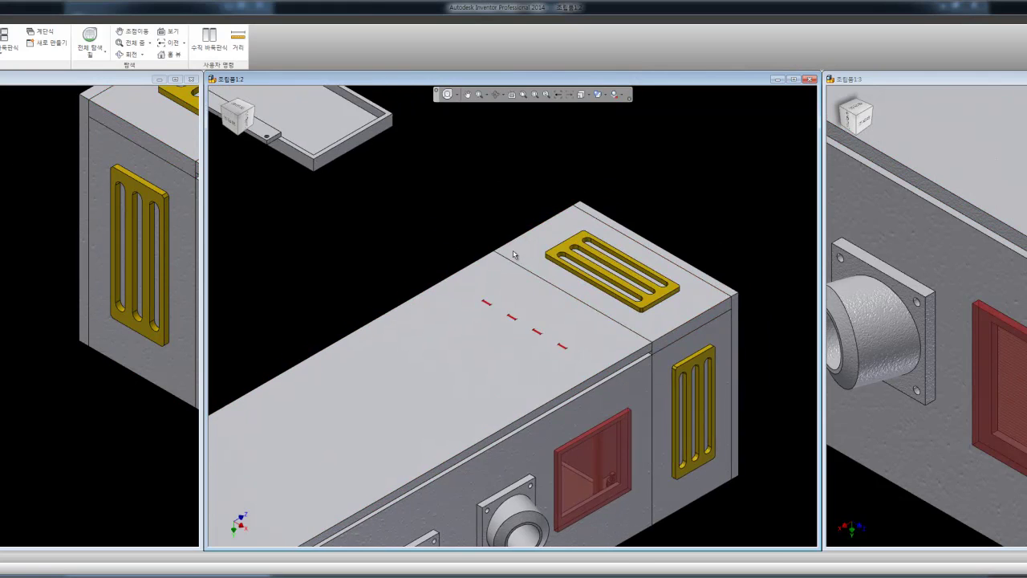
pyautogui.scroll(1, 514, 253)
pyautogui.scroll(-2, 509, 256)
pyautogui.scroll(-2, 509, 255)
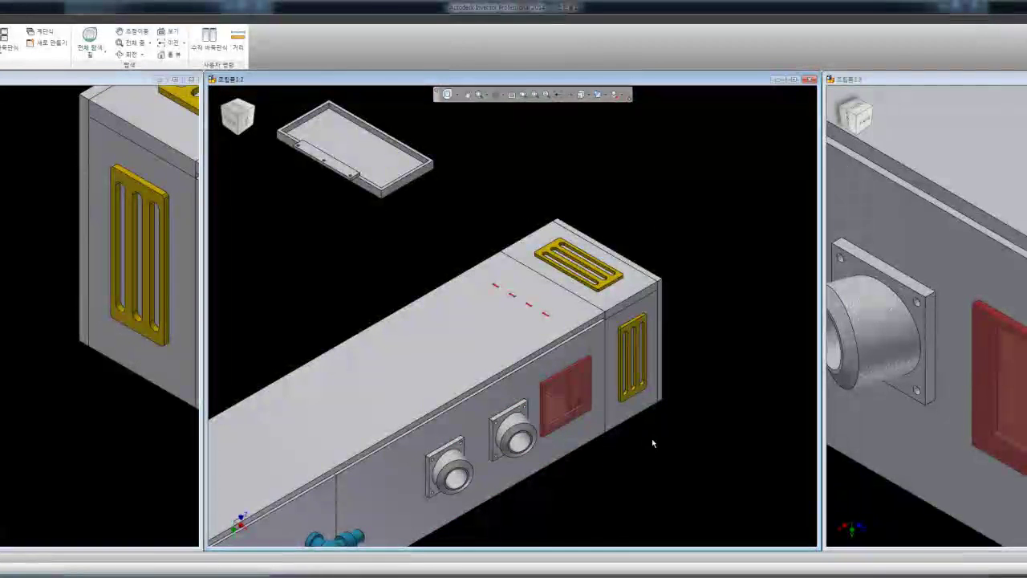
pyautogui.moveTo(591, 402); pyautogui.dragTo(624, 346, button='middle')
pyautogui.scroll(-2, 630, 305)
pyautogui.scroll(3, 633, 285)
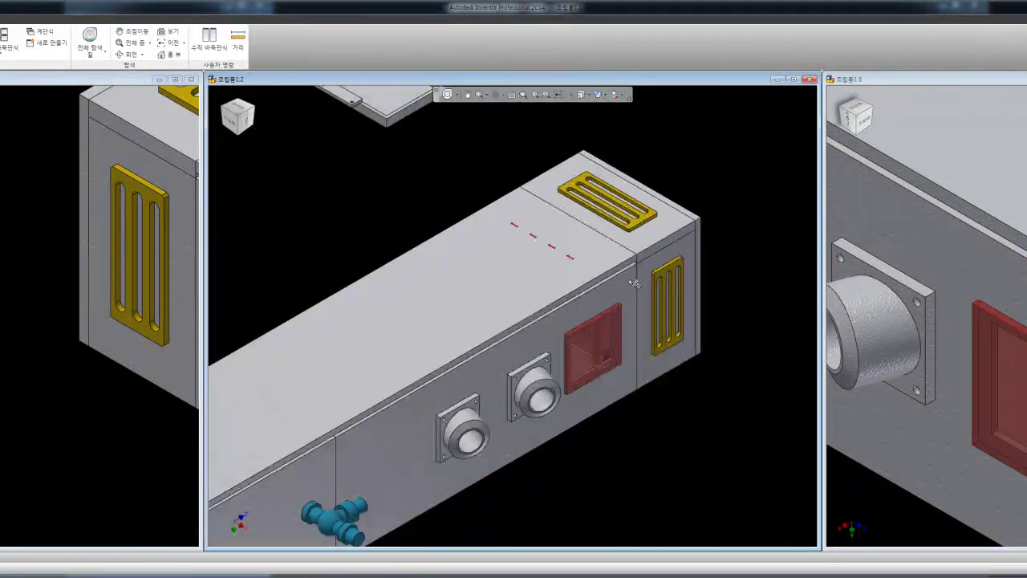
pyautogui.scroll(-5, 605, 252)
pyautogui.scroll(-1, 605, 252)
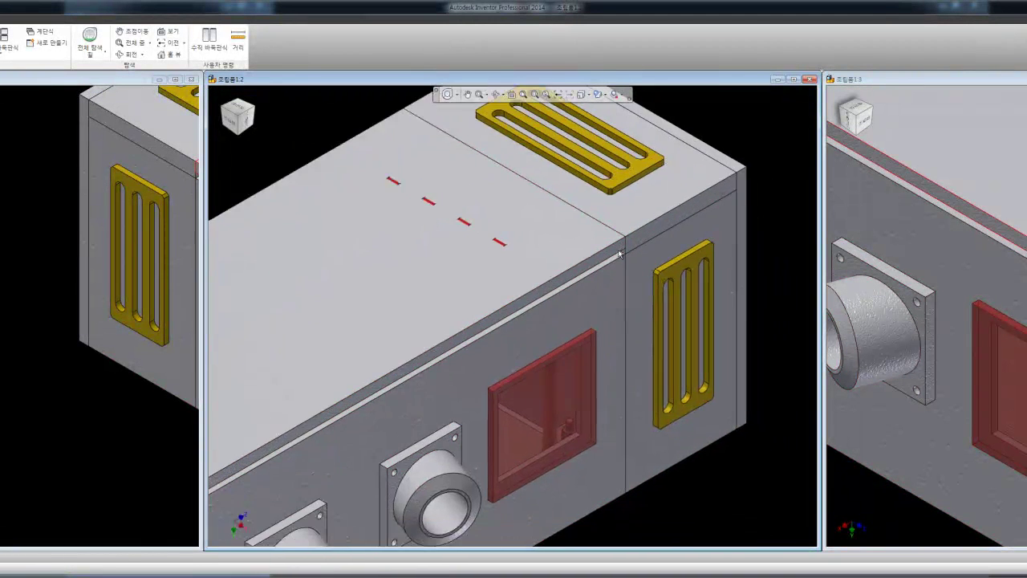
pyautogui.scroll(-3, 607, 255)
pyautogui.scroll(4, 606, 257)
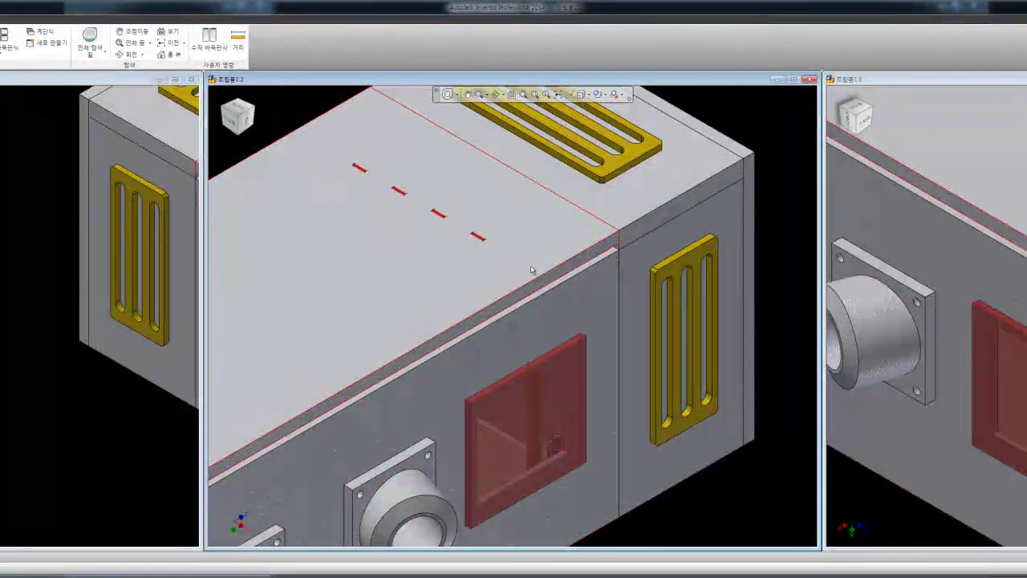
# Measure the minimum distance from the top plate's edge to the side face: 5 mm
pyautogui.click(237, 40)
pyautogui.scroll(-2, 608, 255)
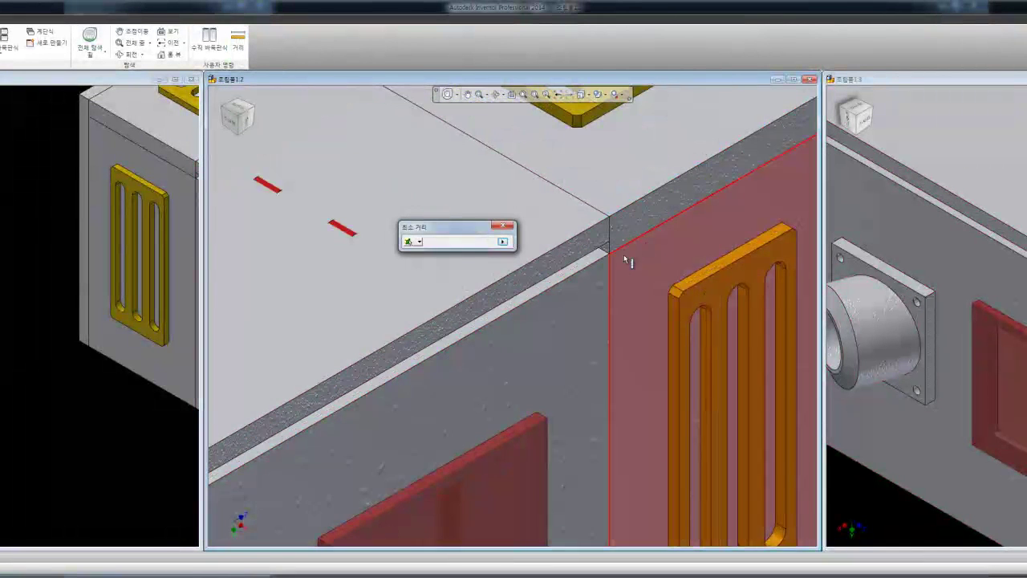
pyautogui.click(601, 259)
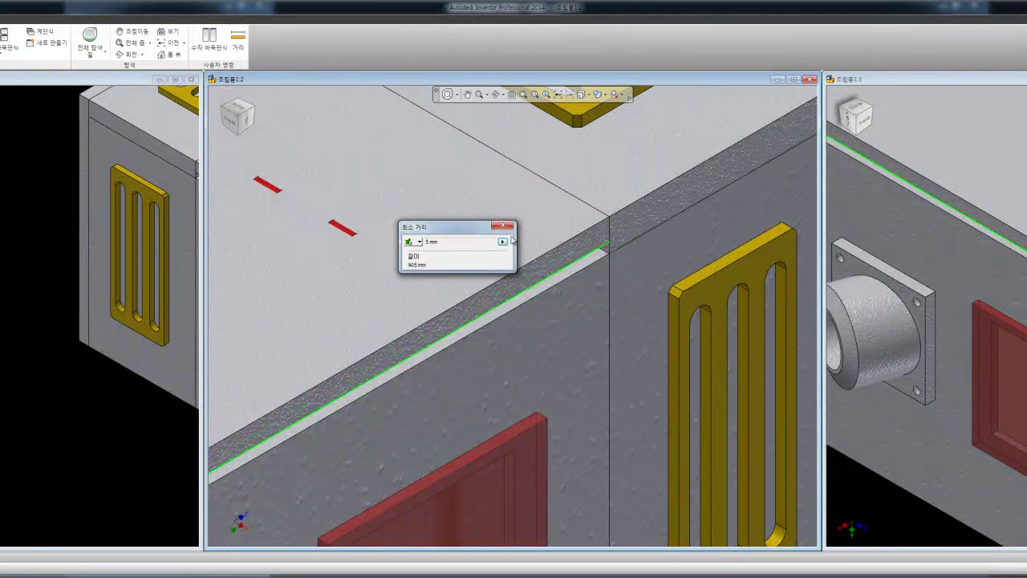
pyautogui.scroll(3, 656, 273)
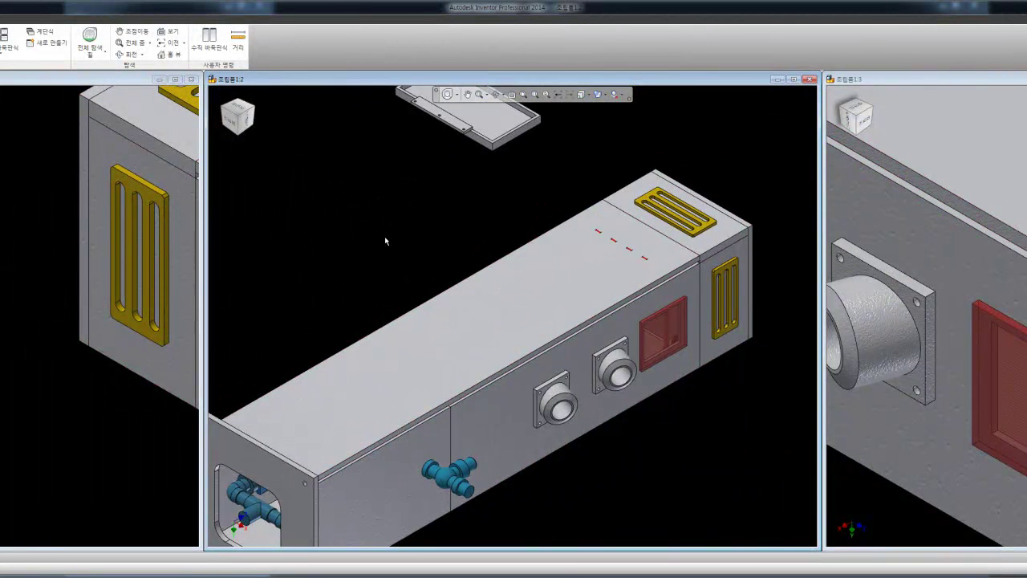
pyautogui.click(506, 172)
pyautogui.rightClick(515, 195)
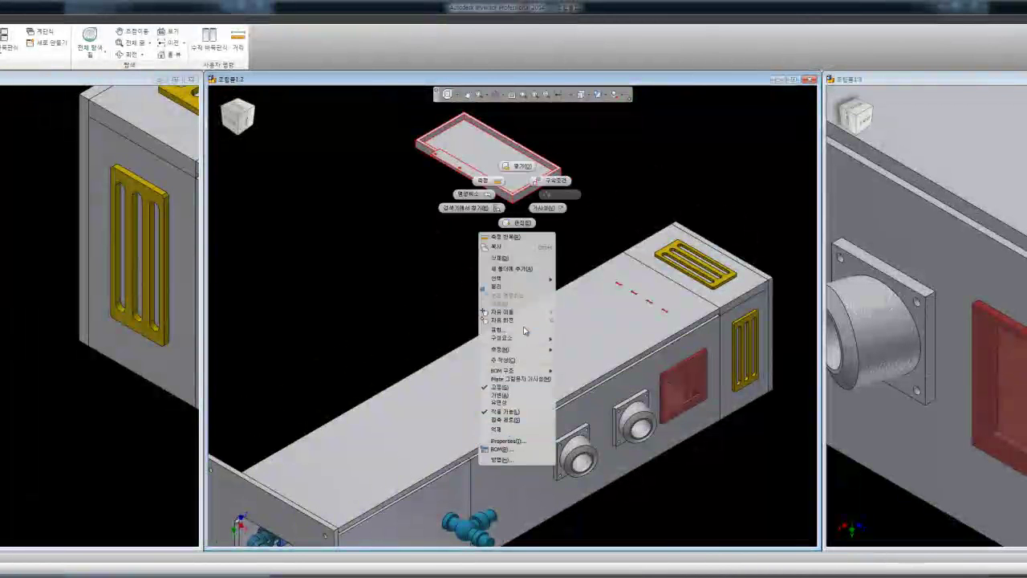
pyautogui.click(484, 210)
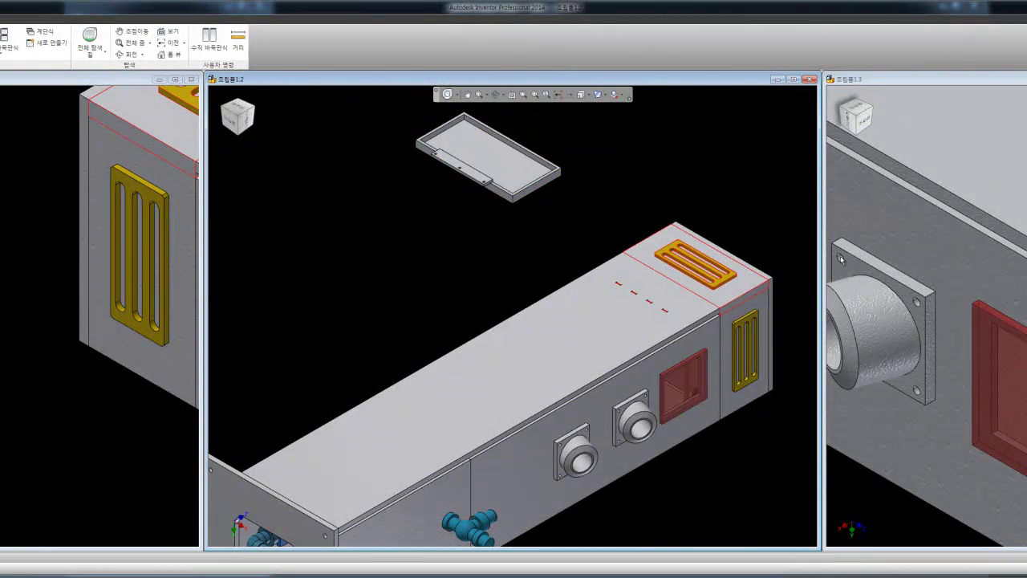
pyautogui.click(540, 186)
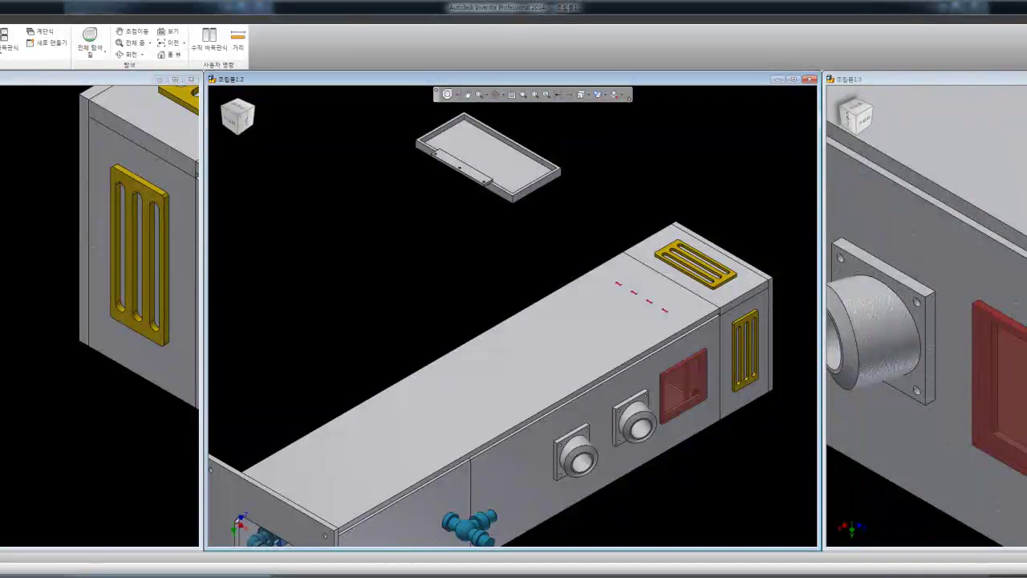
pyautogui.scroll(2, 492, 229)
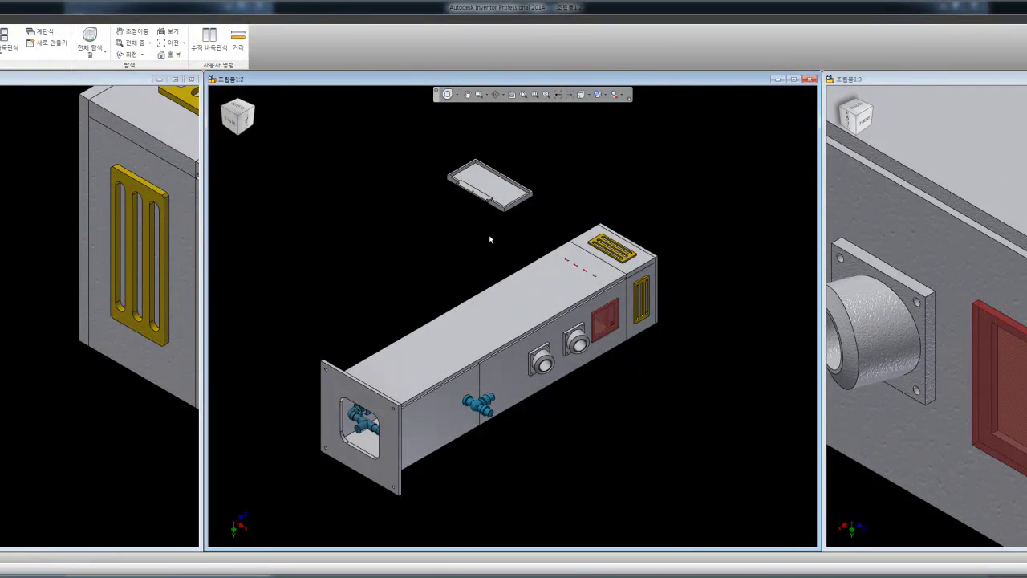
pyautogui.scroll(-3, 509, 236)
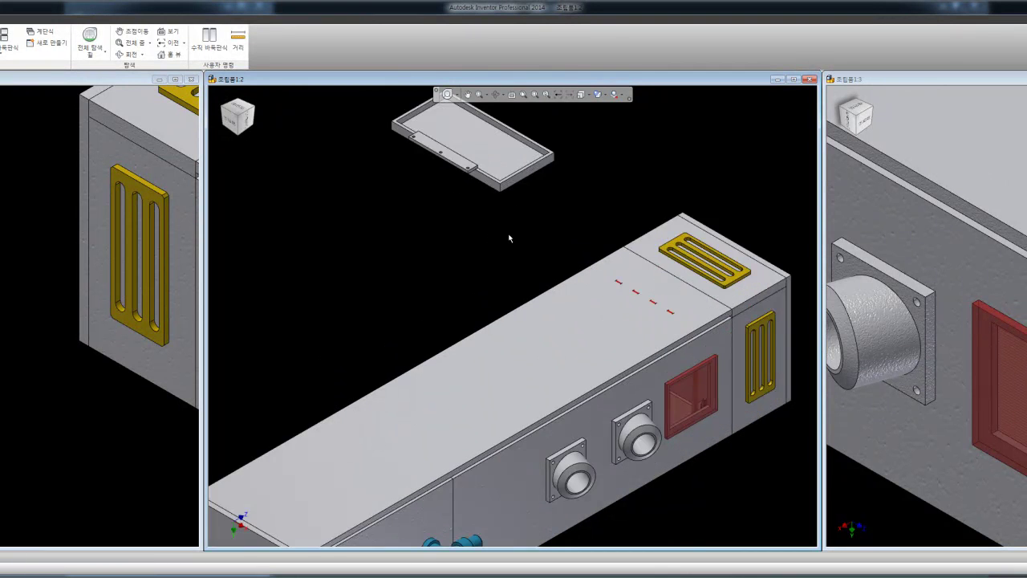
pyautogui.scroll(2, 512, 249)
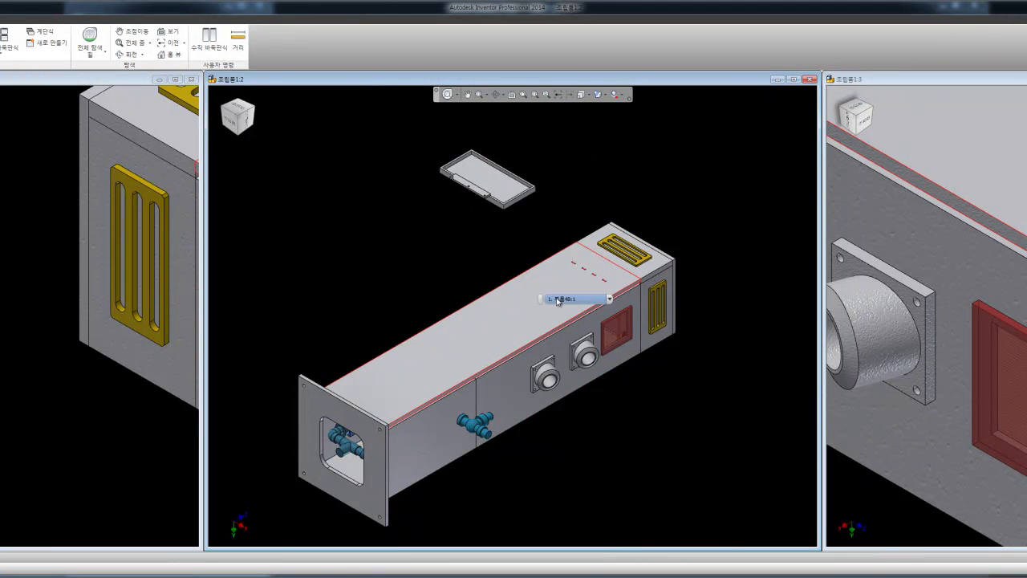
# Rectangular-pattern the top plate along the column direction: 2 copies at 250 mm spacing
pyautogui.click(518, 313)
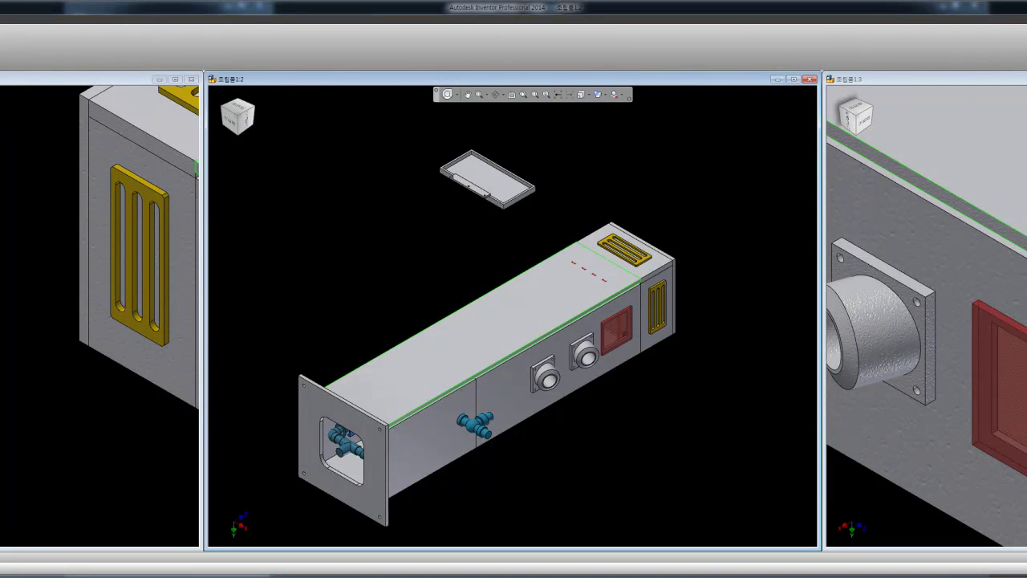
pyautogui.click(359, 360)
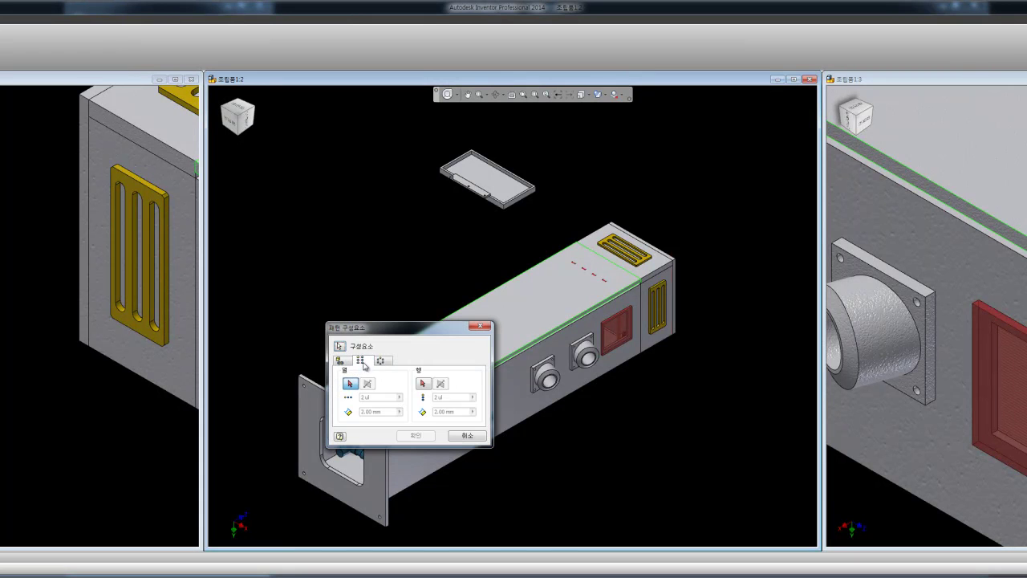
pyautogui.click(594, 253)
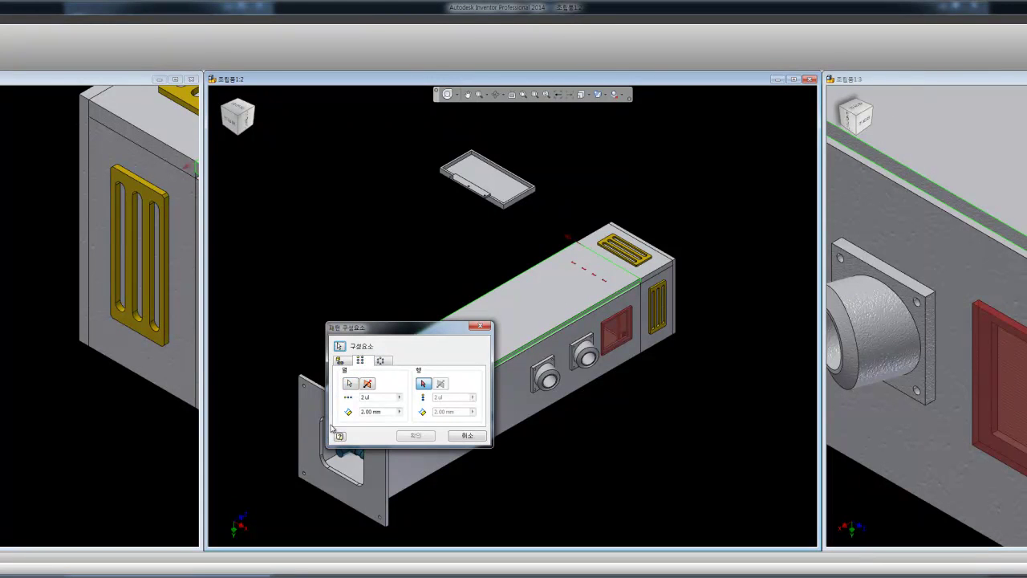
pyautogui.doubleClick(371, 411)
pyautogui.write('500')
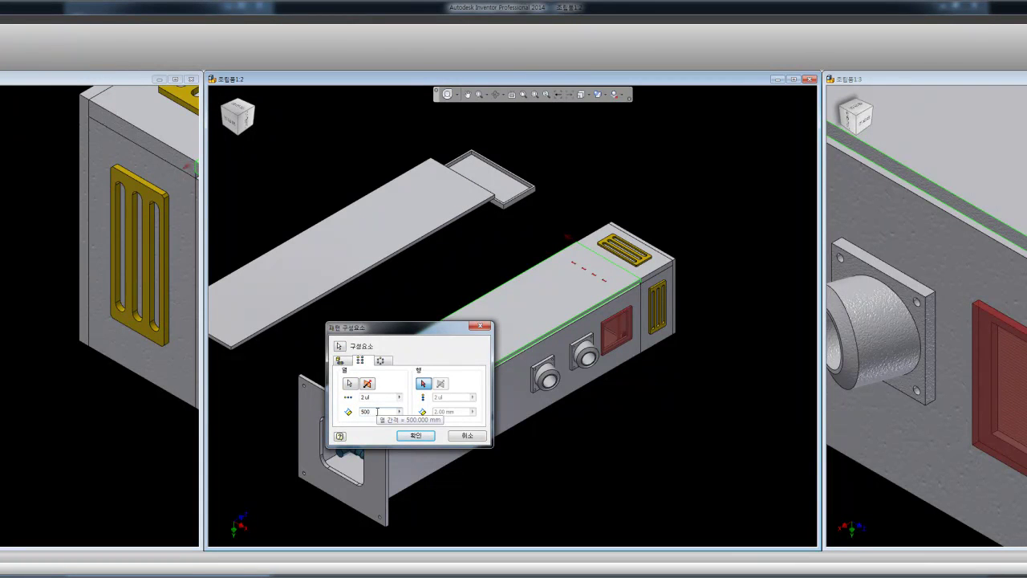
pyautogui.doubleClick(377, 411)
pyautogui.write('25')
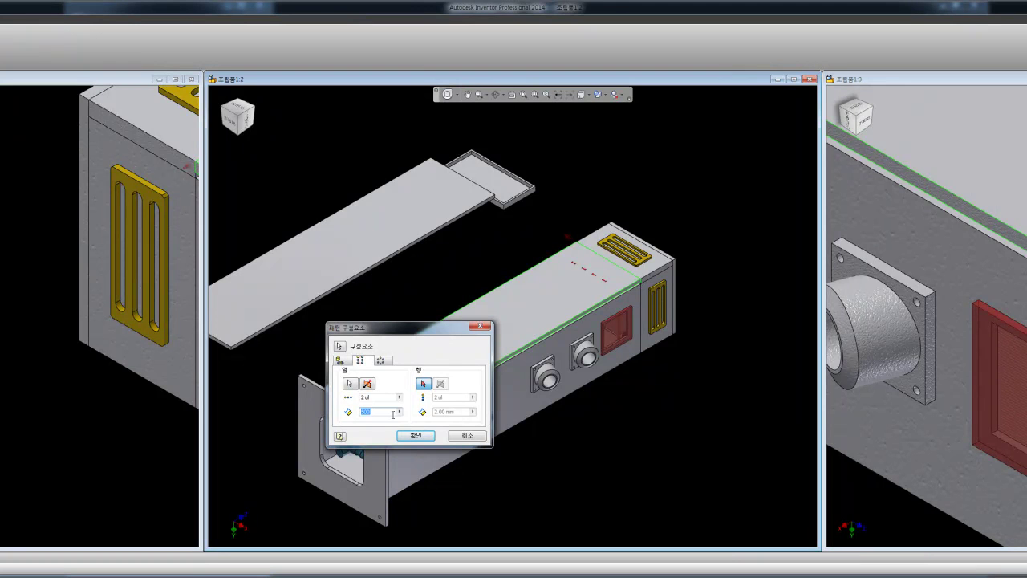
pyautogui.write('0')
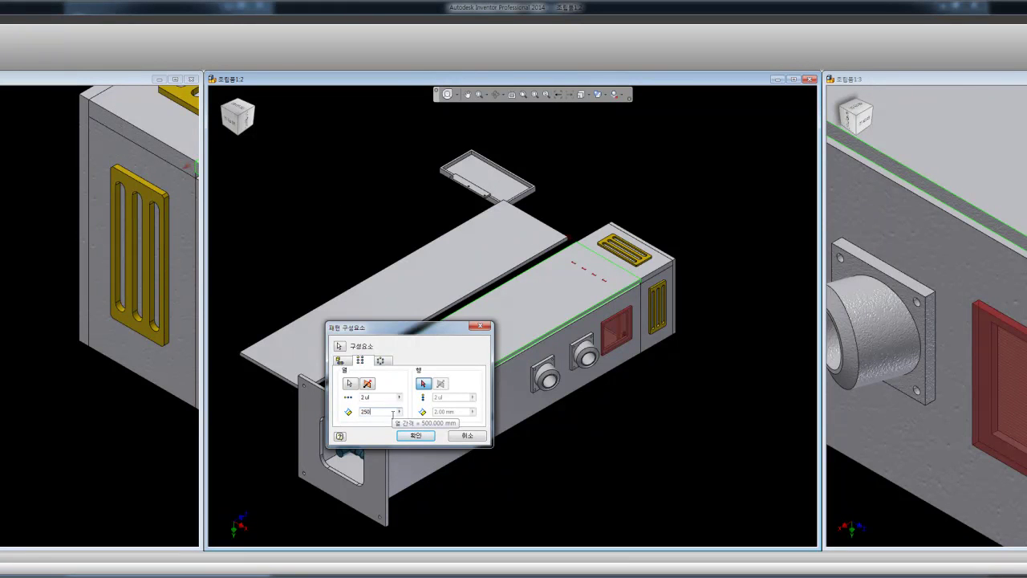
pyautogui.click(423, 438)
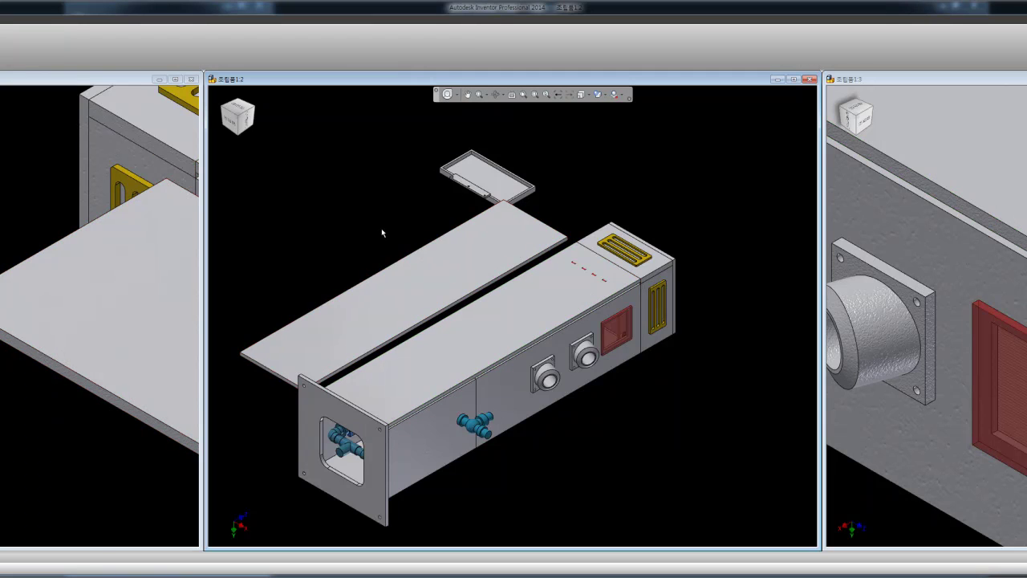
pyautogui.scroll(-2, 566, 206)
pyautogui.scroll(-2, 566, 207)
pyautogui.scroll(2, 578, 206)
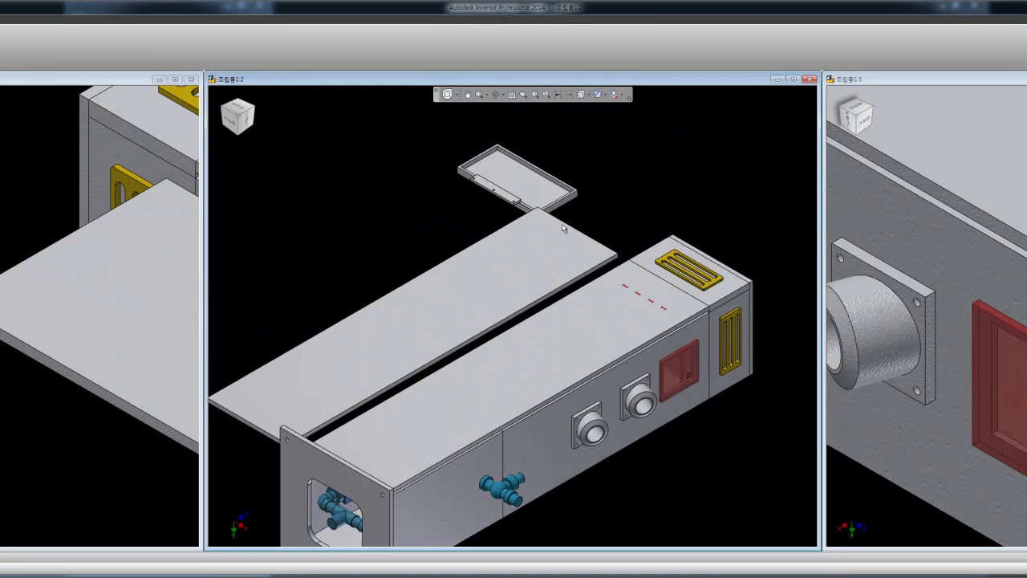
pyautogui.click(530, 238)
pyautogui.click(227, 113)
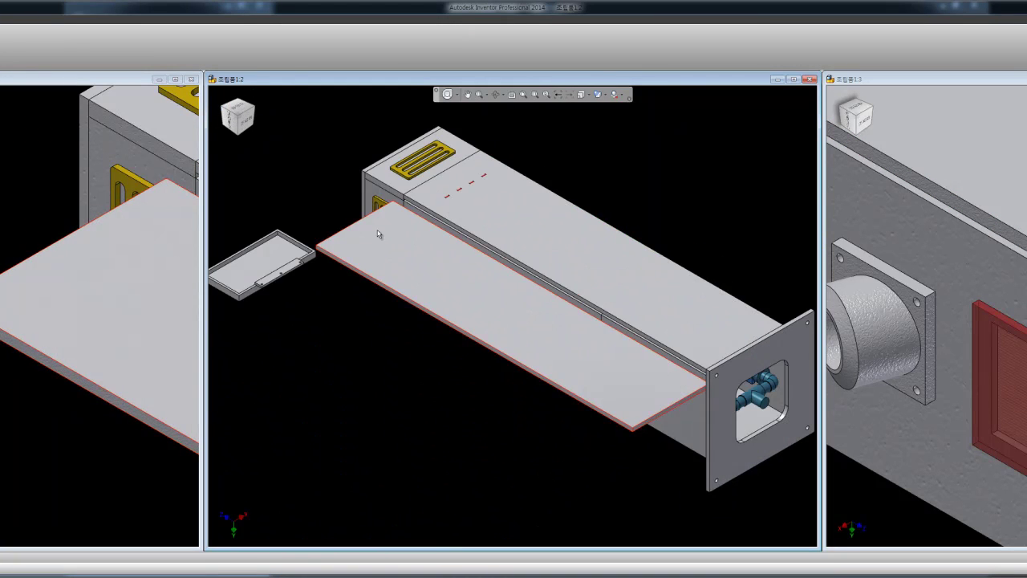
pyautogui.scroll(-3, 469, 232)
pyautogui.scroll(-1, 463, 240)
pyautogui.scroll(3, 464, 243)
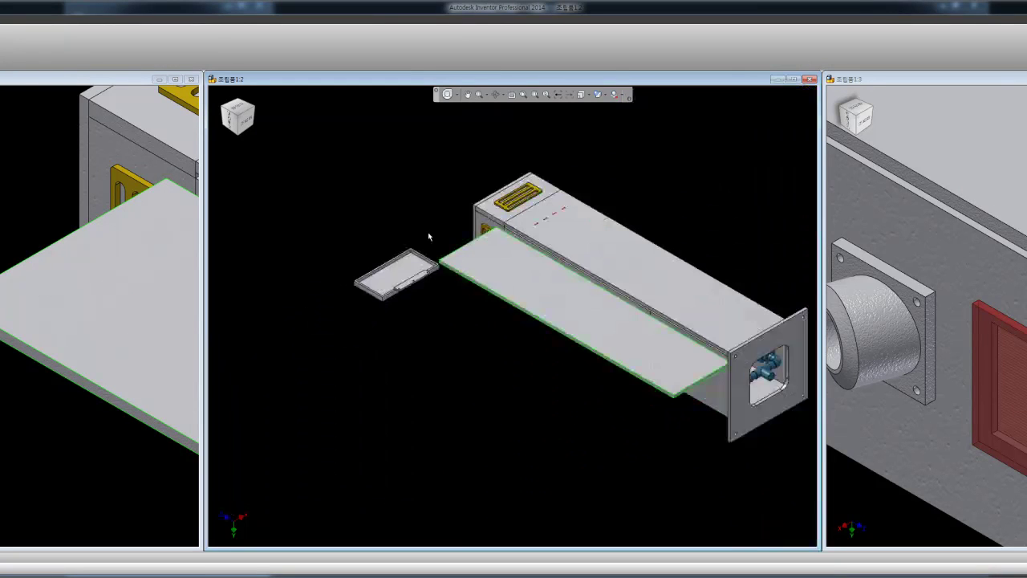
pyautogui.scroll(-2, 441, 243)
pyautogui.click(439, 243)
pyautogui.scroll(1, 420, 257)
pyautogui.scroll(-1, 463, 260)
pyautogui.click(610, 211)
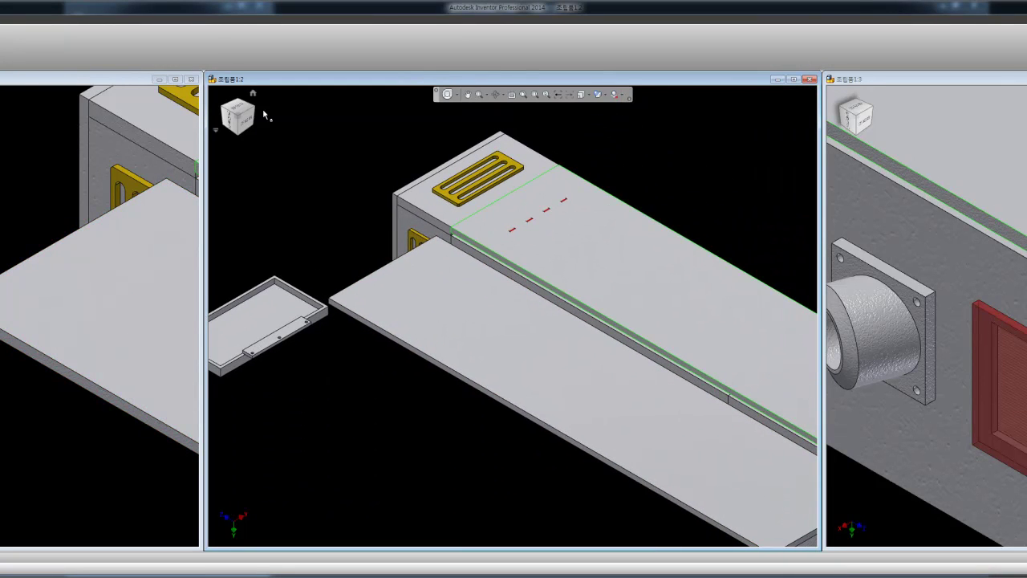
pyautogui.click(255, 112)
pyautogui.scroll(-2, 760, 265)
pyautogui.scroll(-3, 760, 265)
pyautogui.scroll(-1, 706, 241)
# Measure the enclosure wall's top edge with Measure Distance, reading 5 mm
pyautogui.press('m')
pyautogui.moveTo(377, 245); pyautogui.dragTo(327, 195, button='middle')
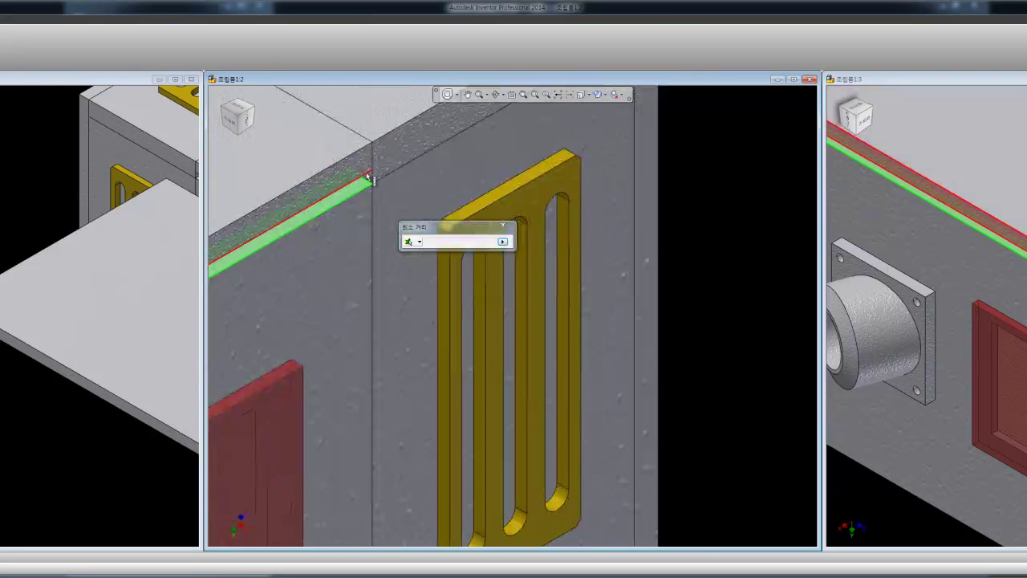
pyautogui.click(367, 175)
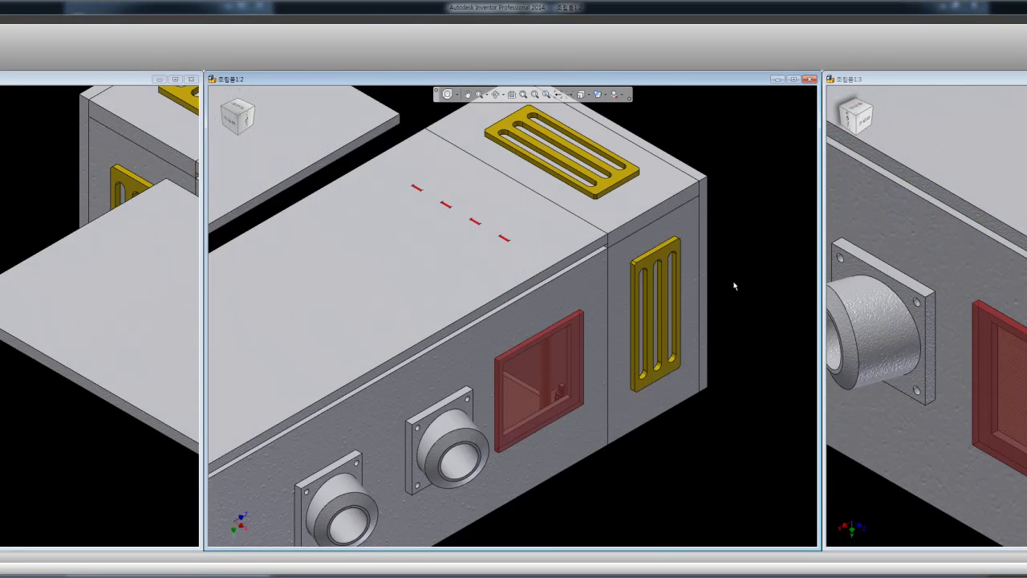
pyautogui.scroll(5, 734, 286)
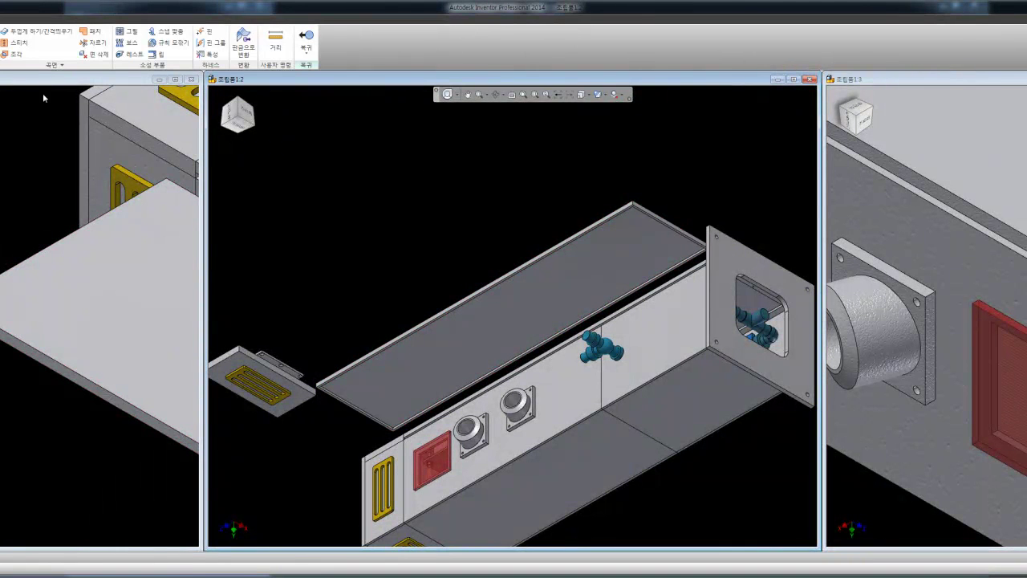
# Thicken the long plate's large face by 3 mm using Thicken/Offset
pyautogui.click(36, 31)
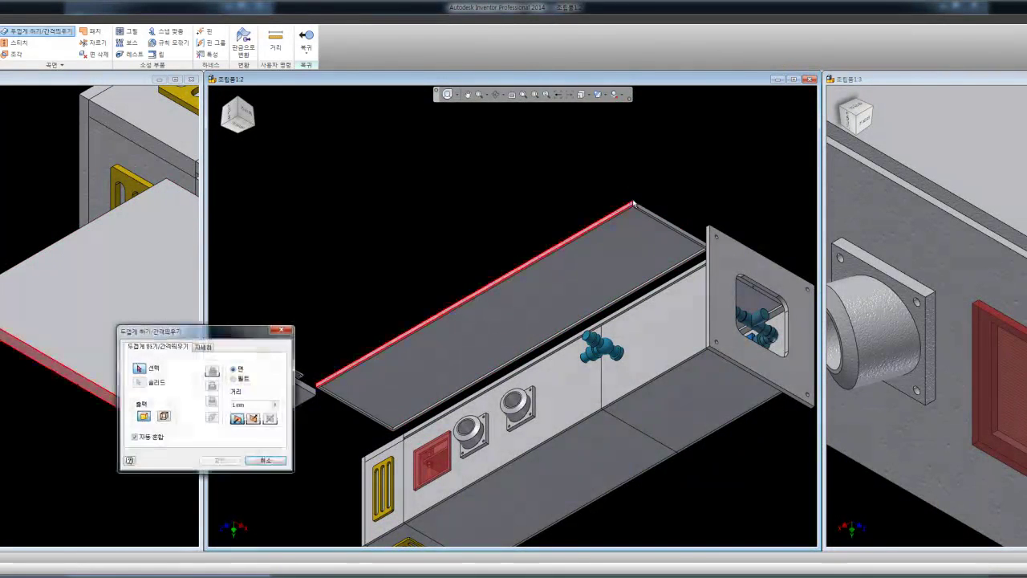
pyautogui.click(602, 217)
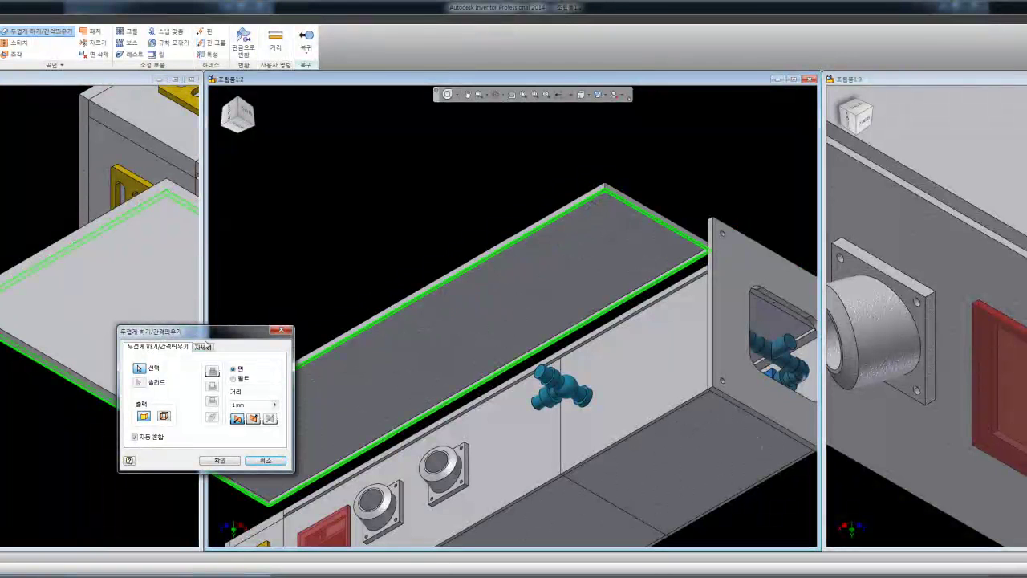
pyautogui.doubleClick(250, 404)
pyautogui.write('3')
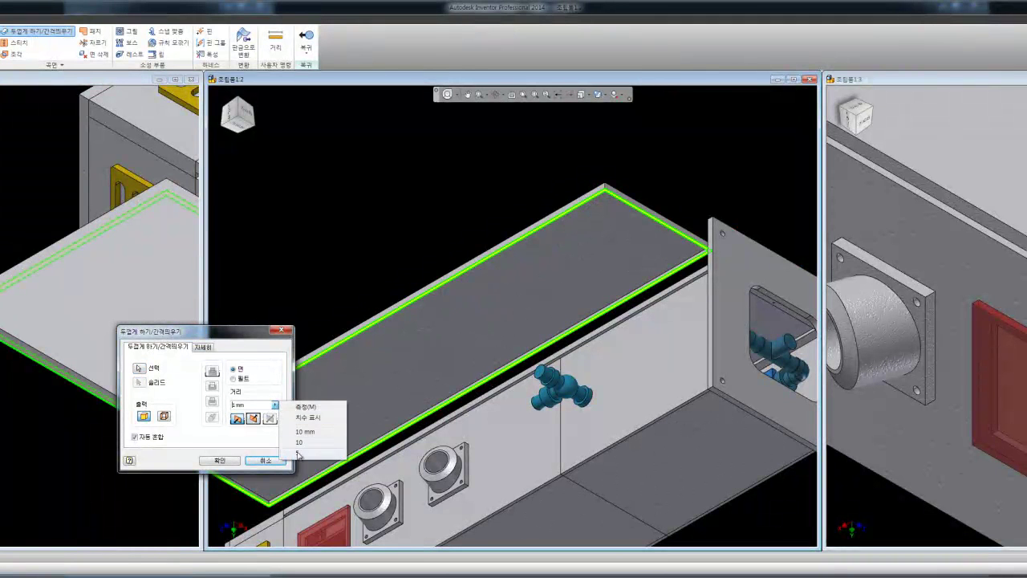
pyautogui.click(230, 460)
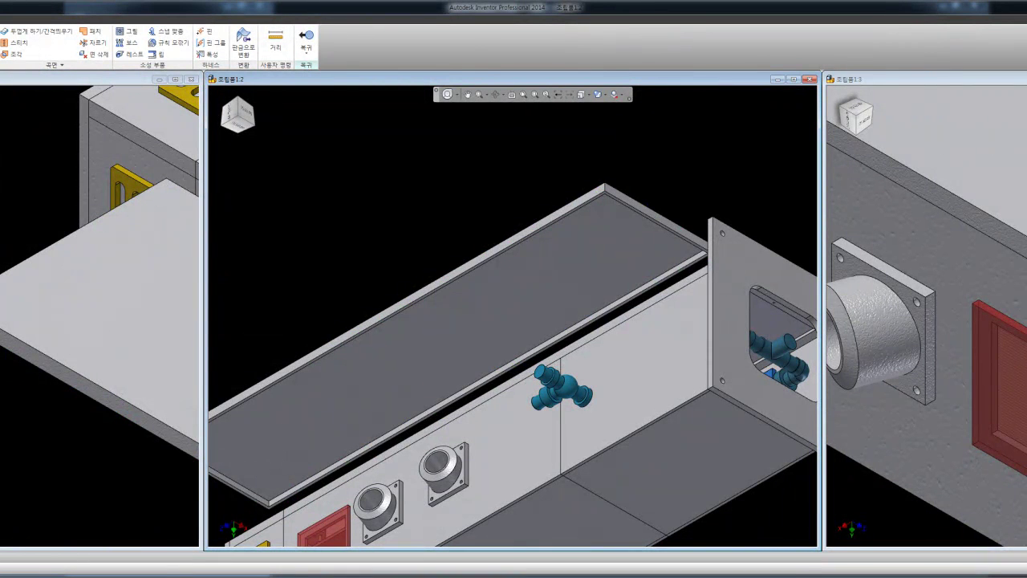
# Show the whole assembly, select the side panel, and use Return to Top
pyautogui.click(253, 93)
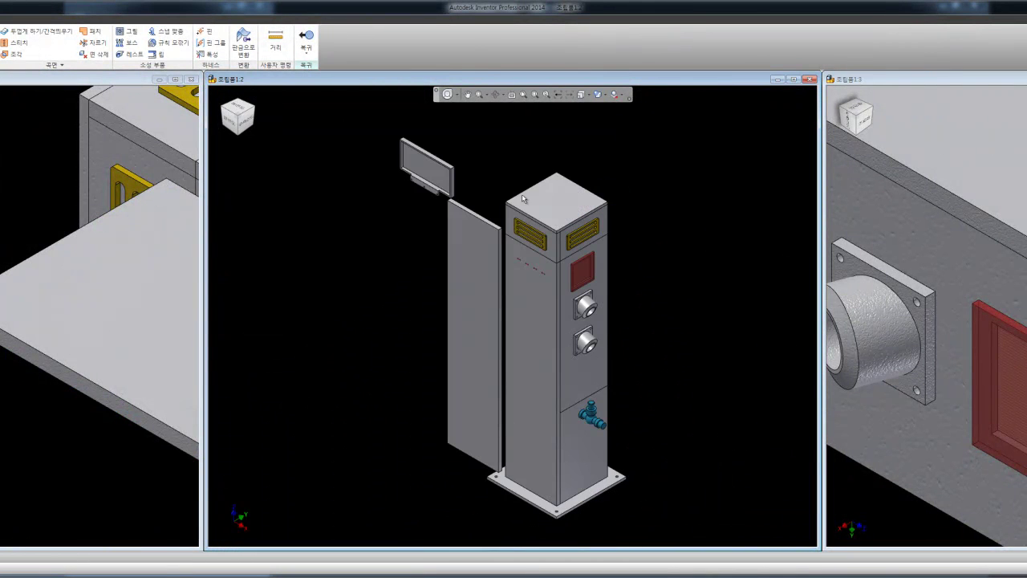
pyautogui.click(449, 215)
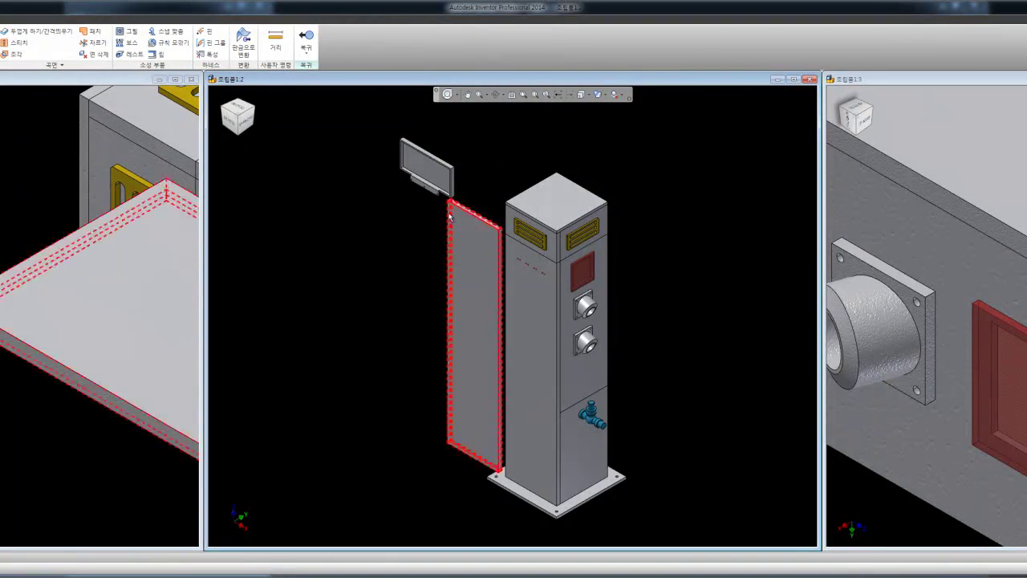
pyautogui.click(228, 112)
pyautogui.scroll(5, 497, 227)
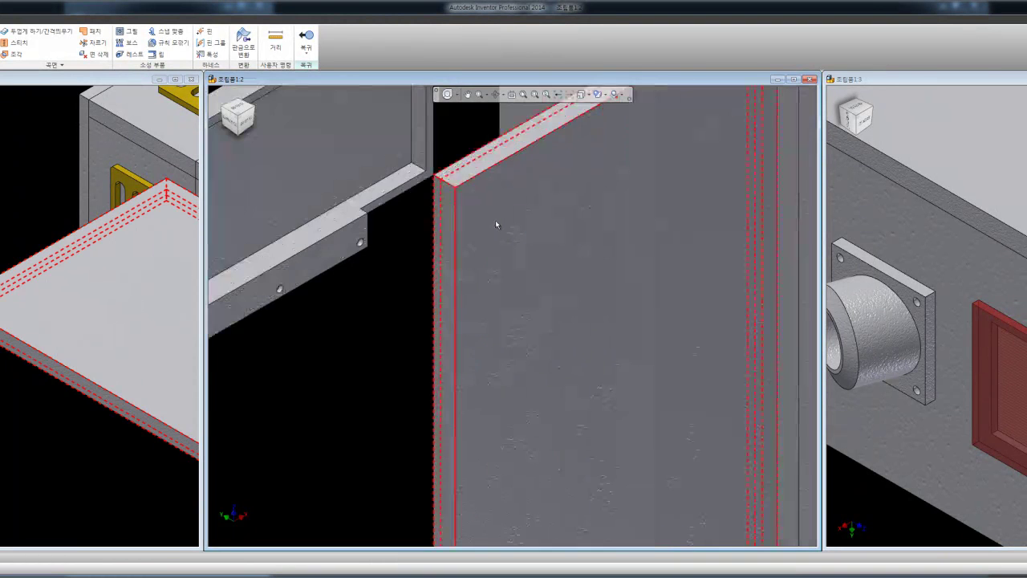
pyautogui.click(306, 51)
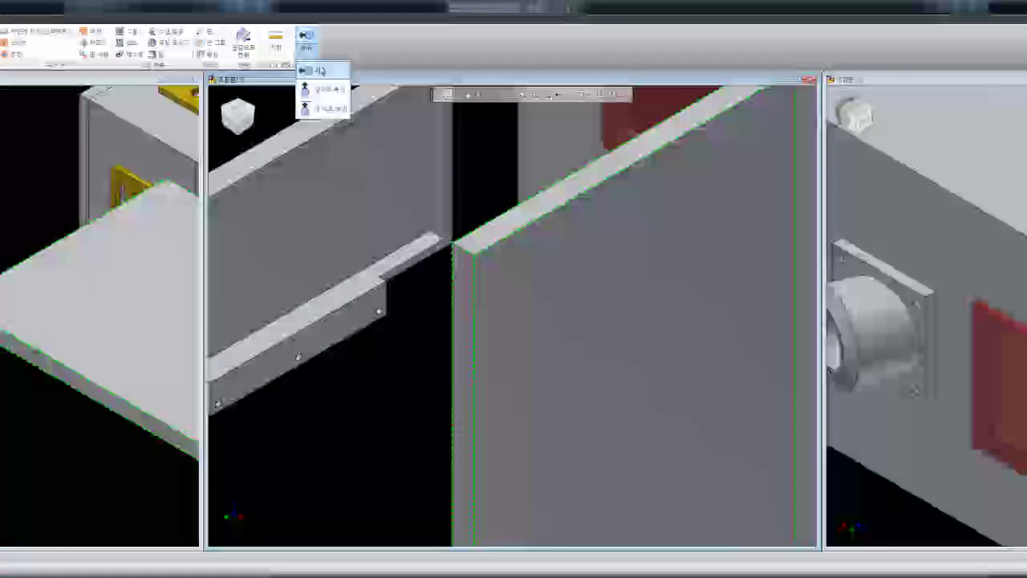
pyautogui.click(330, 109)
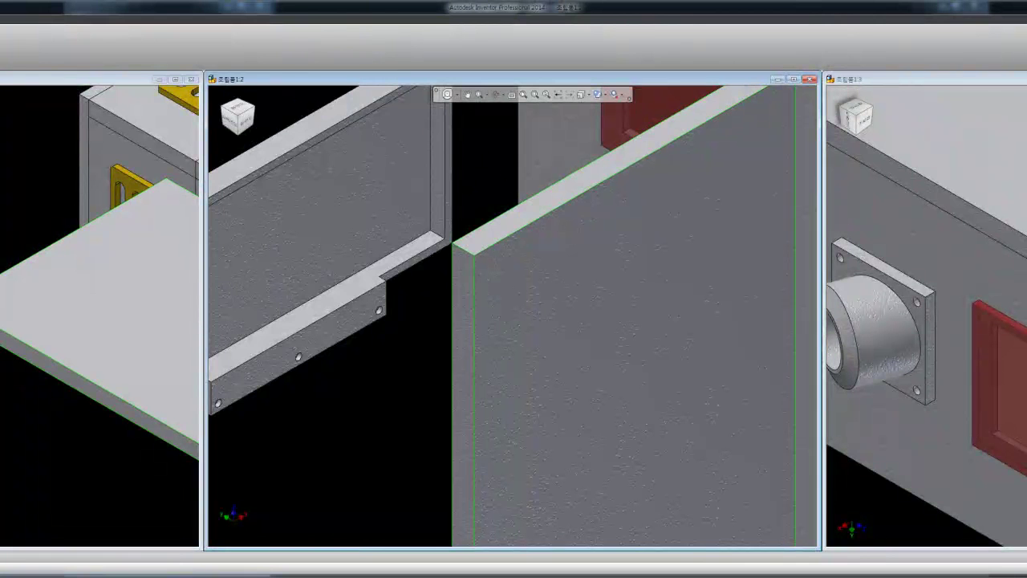
pyautogui.scroll(-5, 529, 294)
pyautogui.scroll(5, 528, 293)
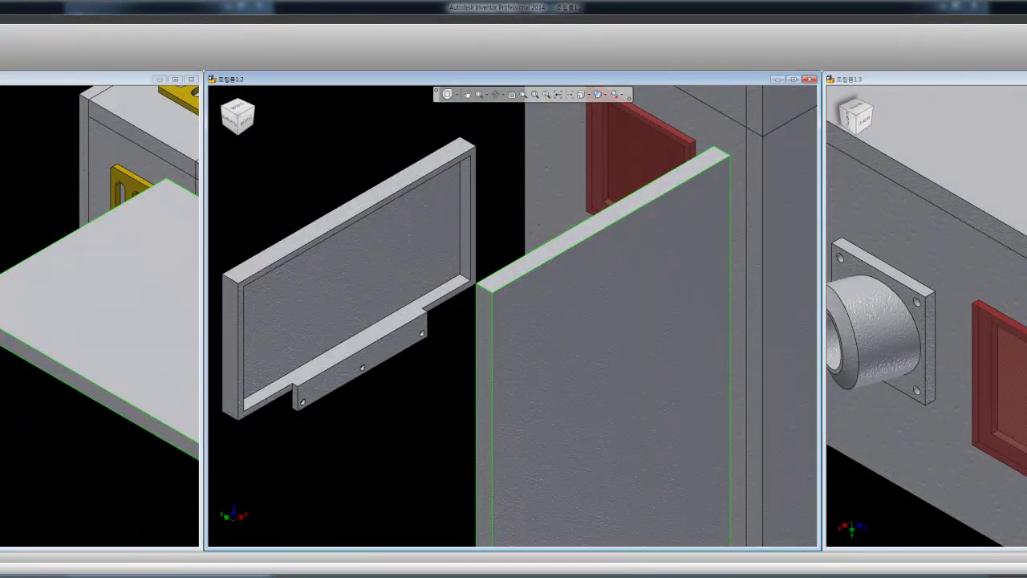
# Rotate the loose side panel 180 degrees about its edge, then fit the view
pyautogui.click(486, 291)
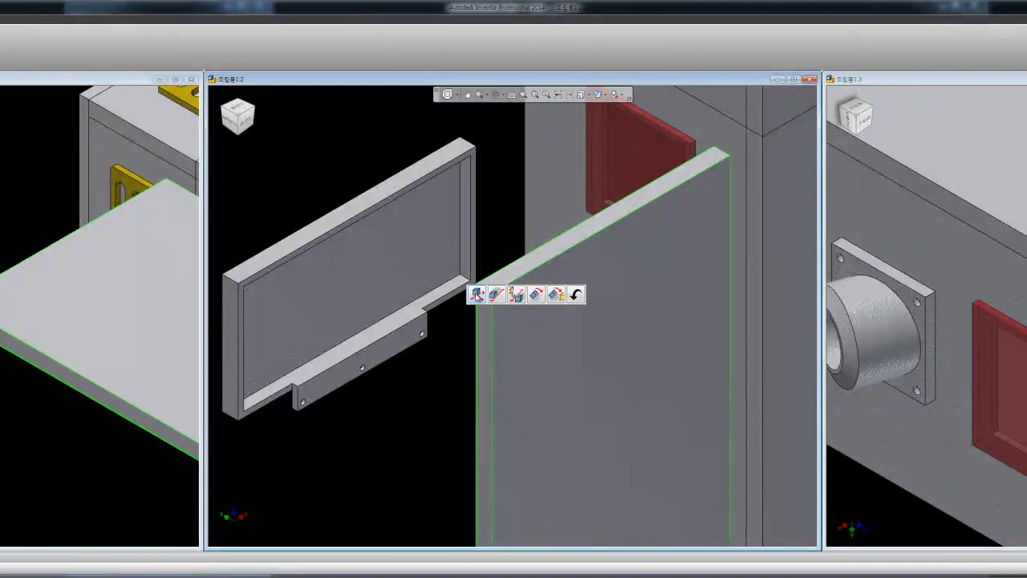
pyautogui.click(536, 295)
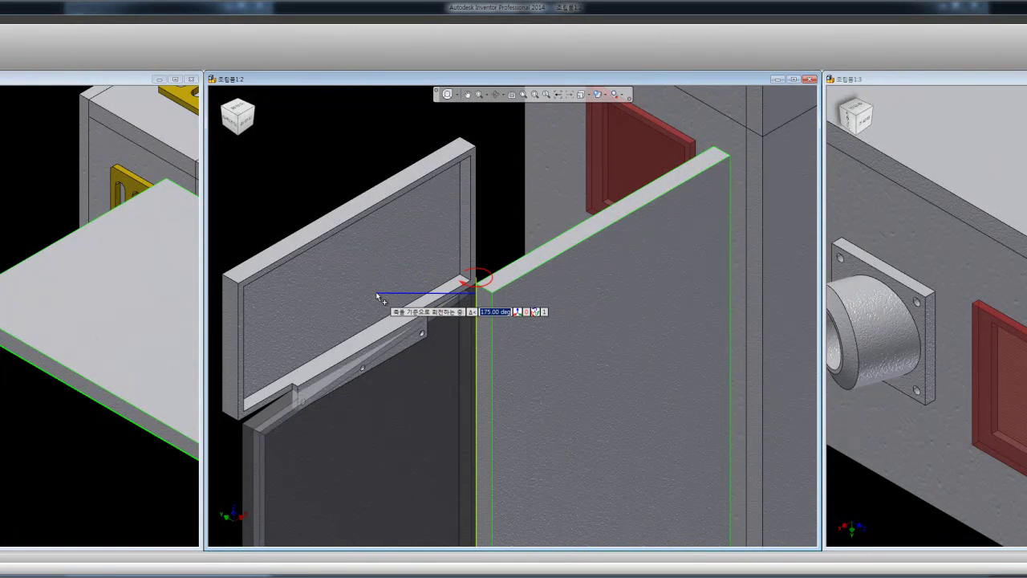
pyautogui.write('180')
pyautogui.press('Return')
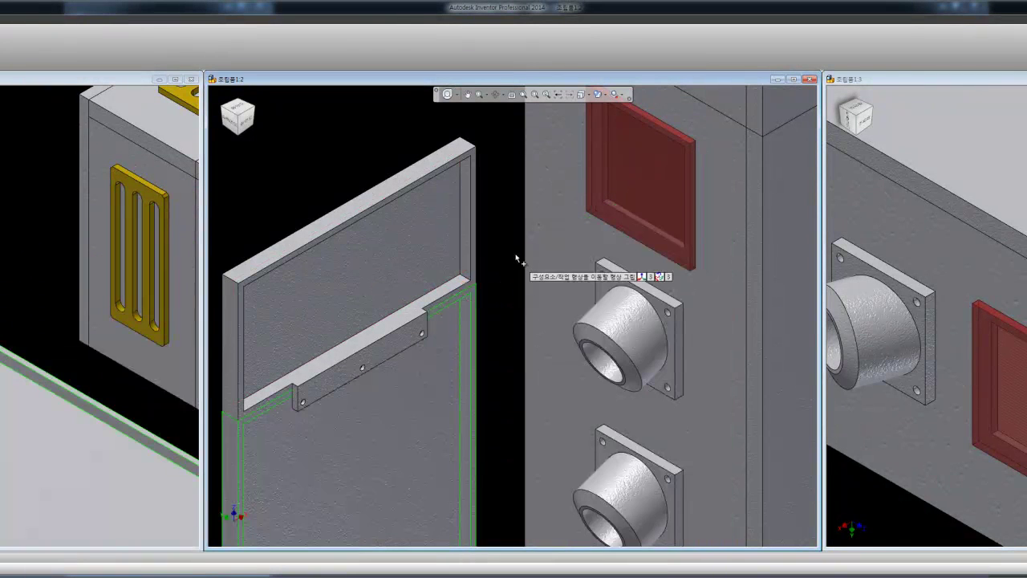
pyautogui.rightClick(497, 252)
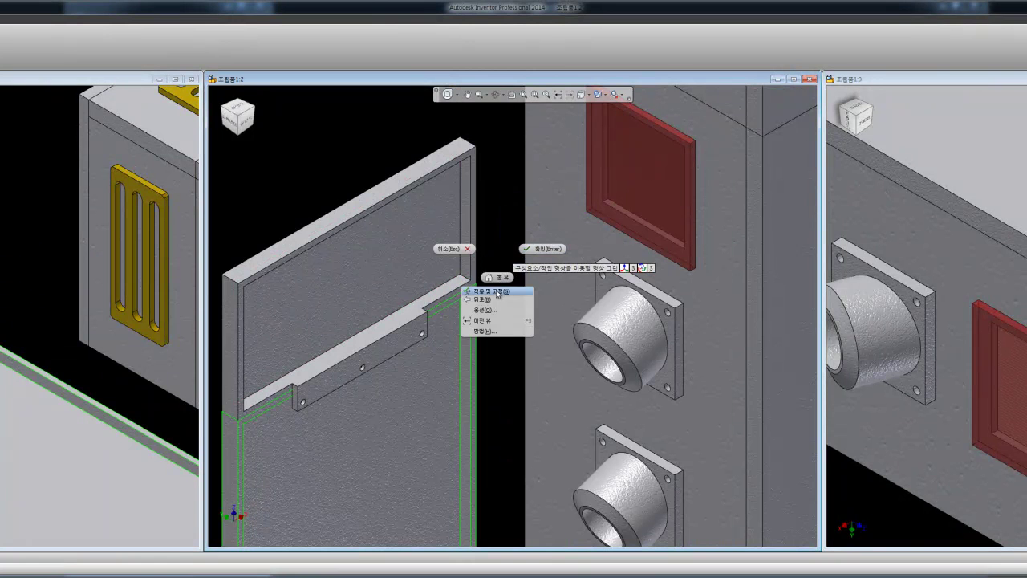
pyautogui.click(499, 294)
pyautogui.press('Home')
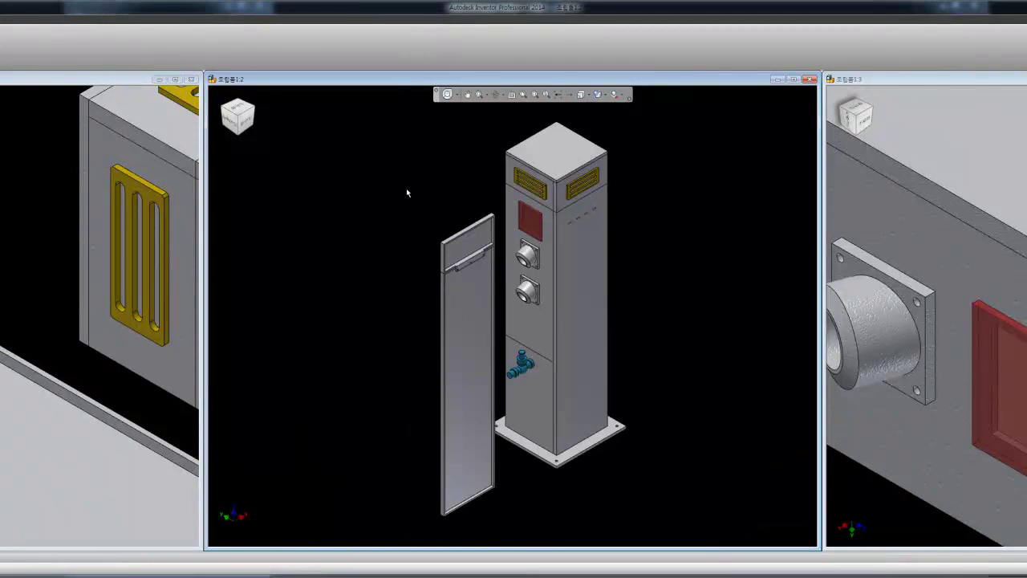
# View the assembly from Front, Top and isometric, then pan and fit everything in view
pyautogui.click(236, 133)
pyautogui.click(237, 135)
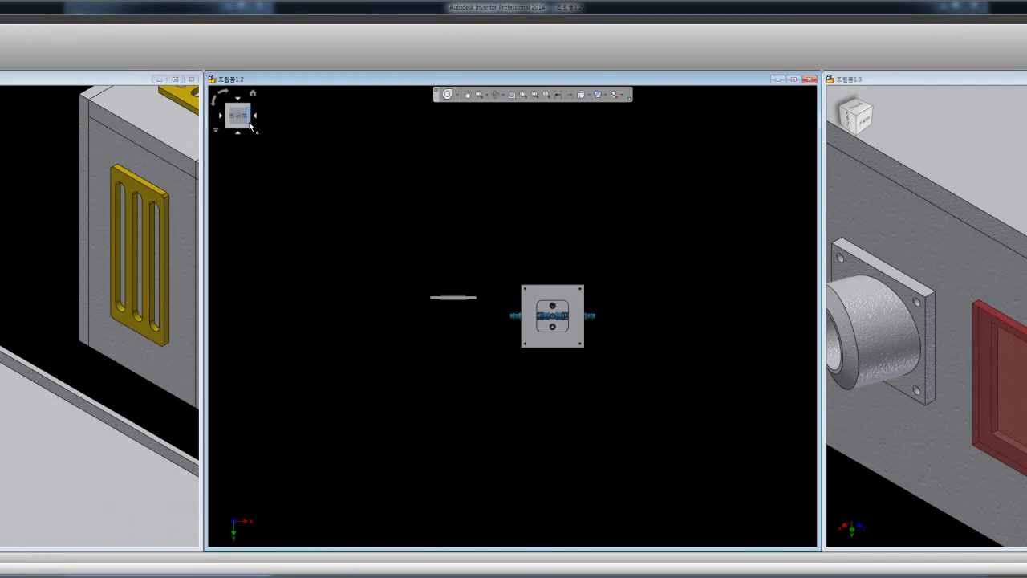
pyautogui.click(250, 110)
pyautogui.scroll(-5, 573, 287)
pyautogui.scroll(4, 574, 287)
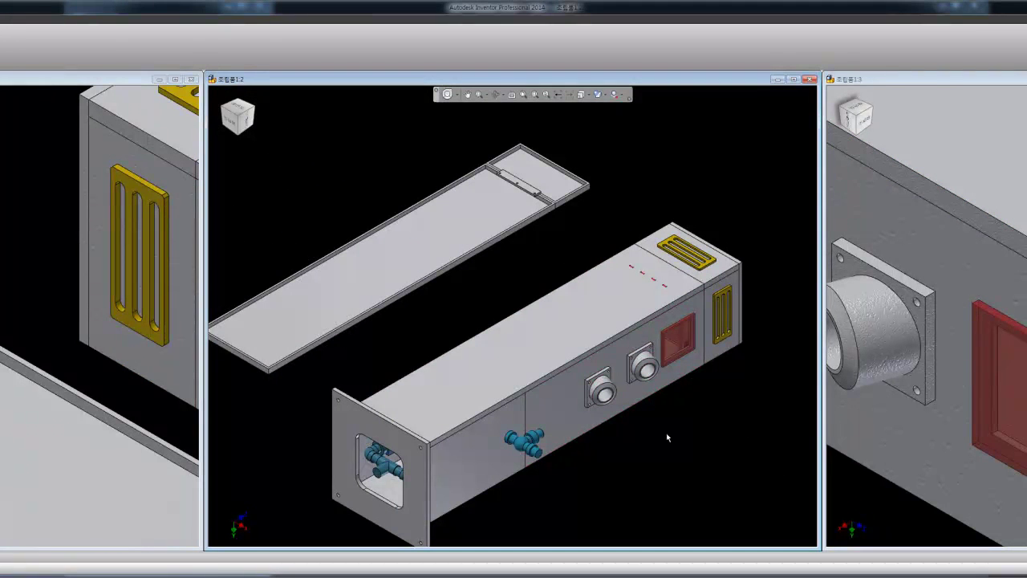
pyautogui.scroll(1, 548, 220)
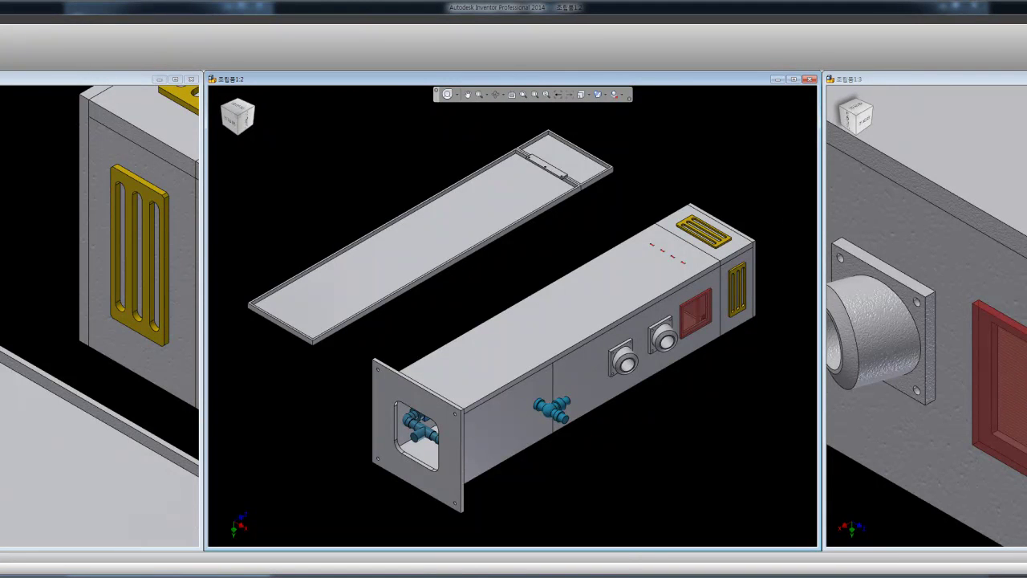
pyautogui.moveTo(639, 159); pyautogui.dragTo(647, 178, button='middle')
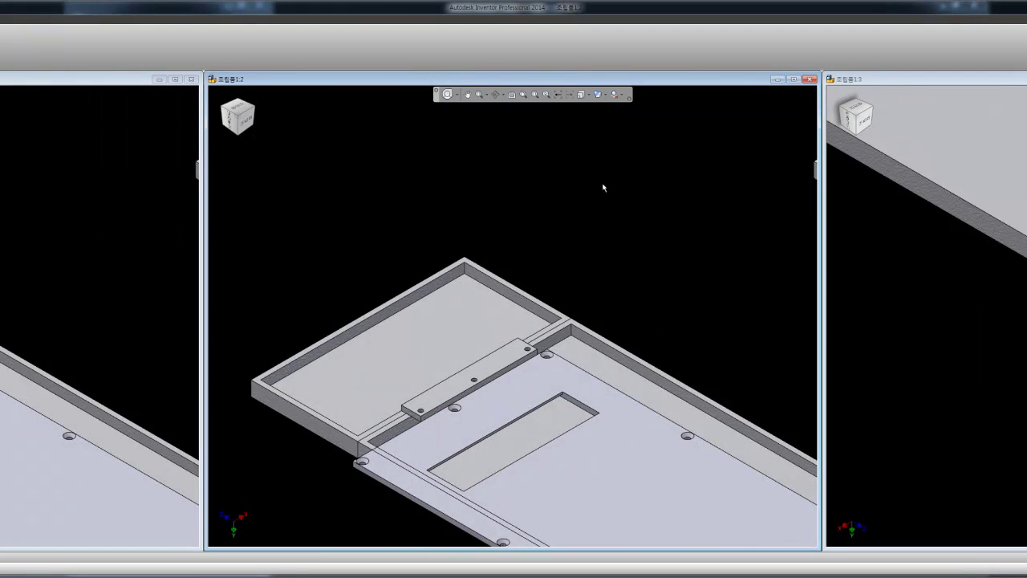
pyautogui.press('Home')
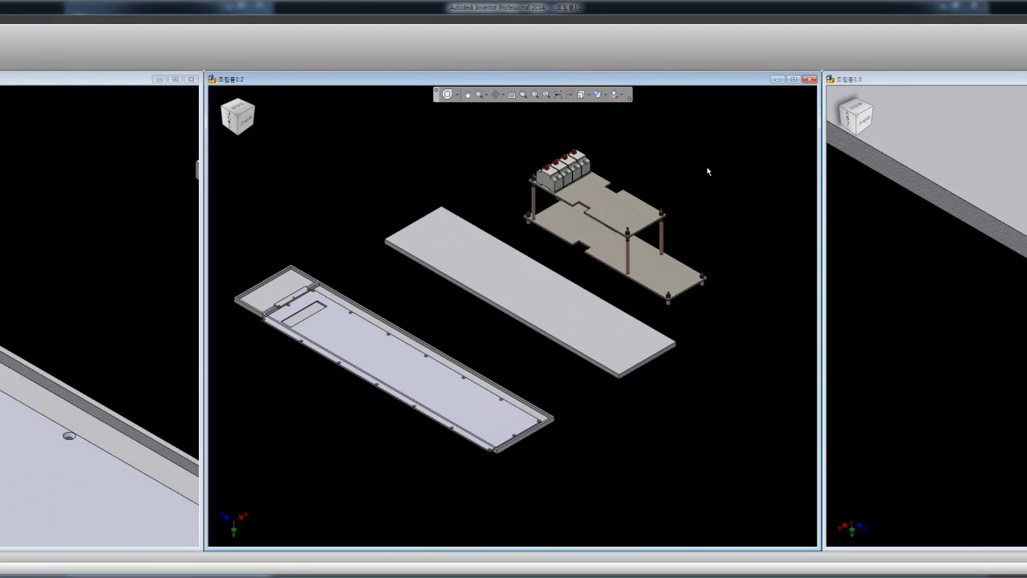
pyautogui.scroll(5, 274, 297)
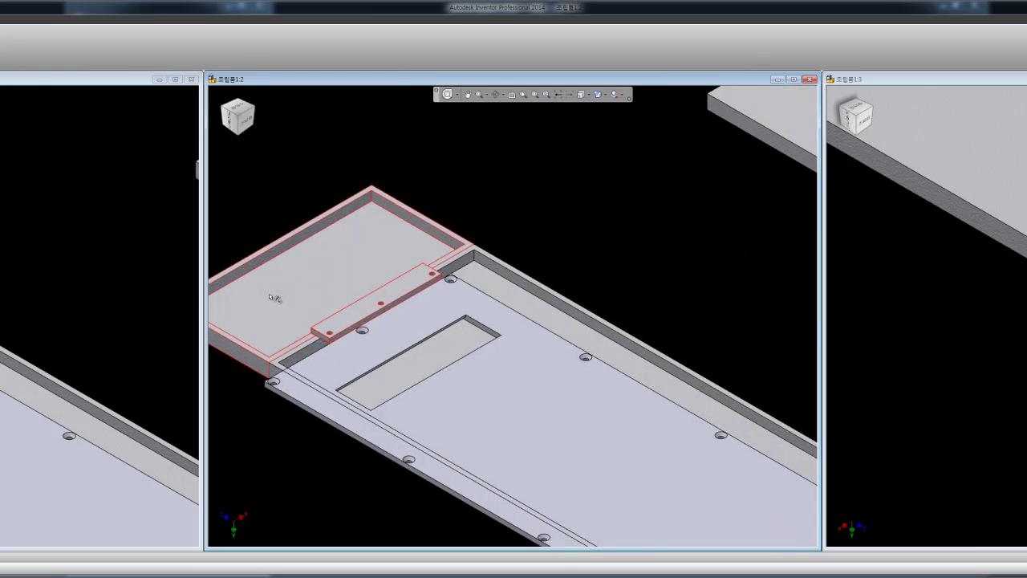
pyautogui.scroll(-3, 275, 298)
pyautogui.click(252, 94)
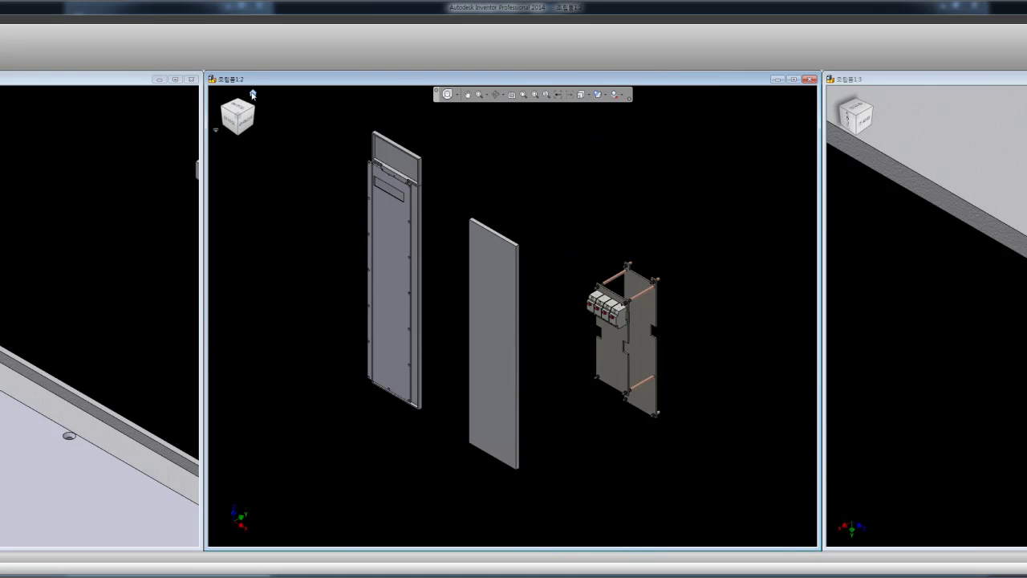
pyautogui.scroll(5, 374, 168)
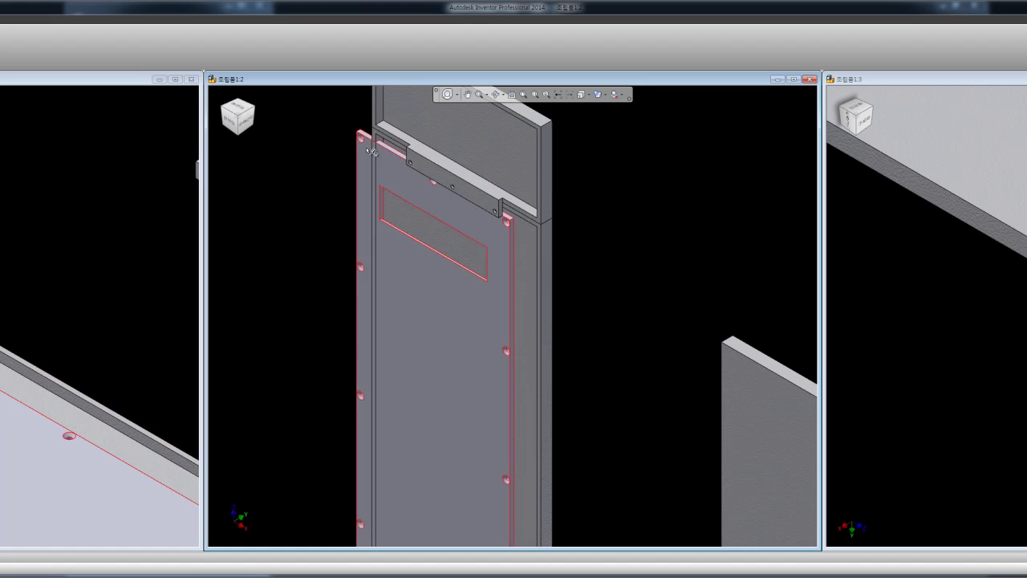
pyautogui.scroll(-5, 371, 151)
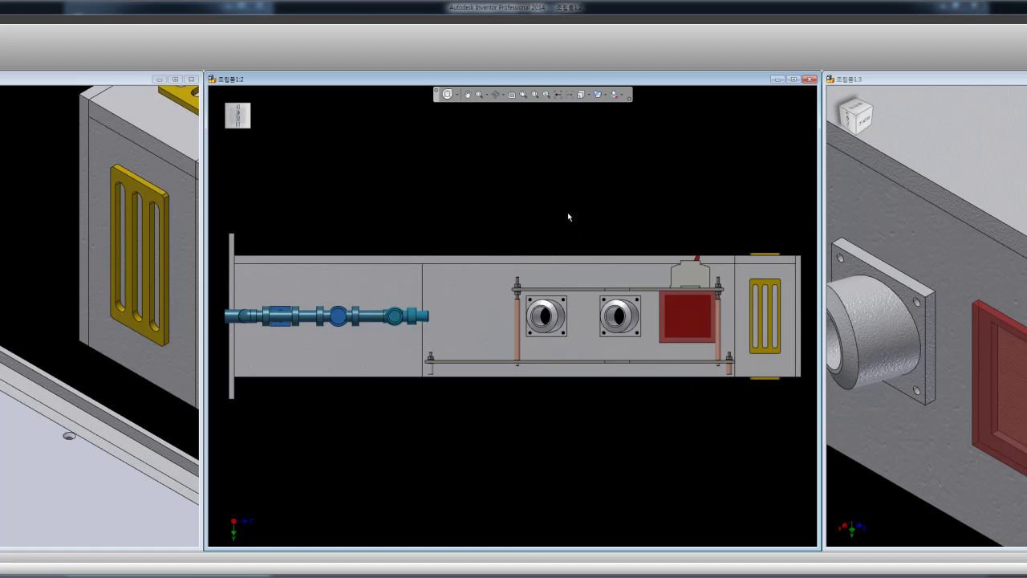
pyautogui.click(253, 94)
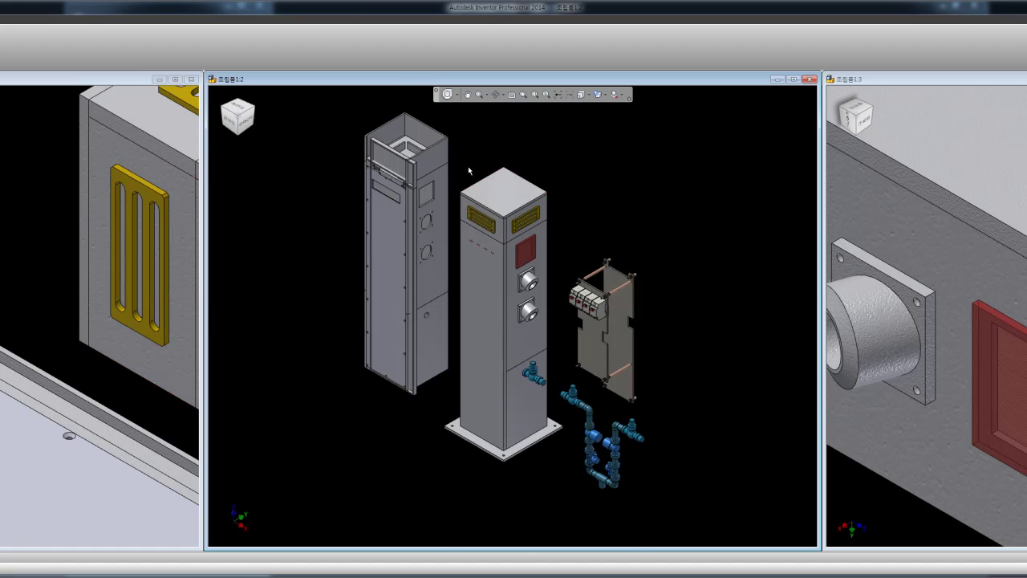
# Slide the left cabinet's side panel 250 mm out from the cabinet
pyautogui.scroll(3, 458, 161)
pyautogui.scroll(2, 522, 173)
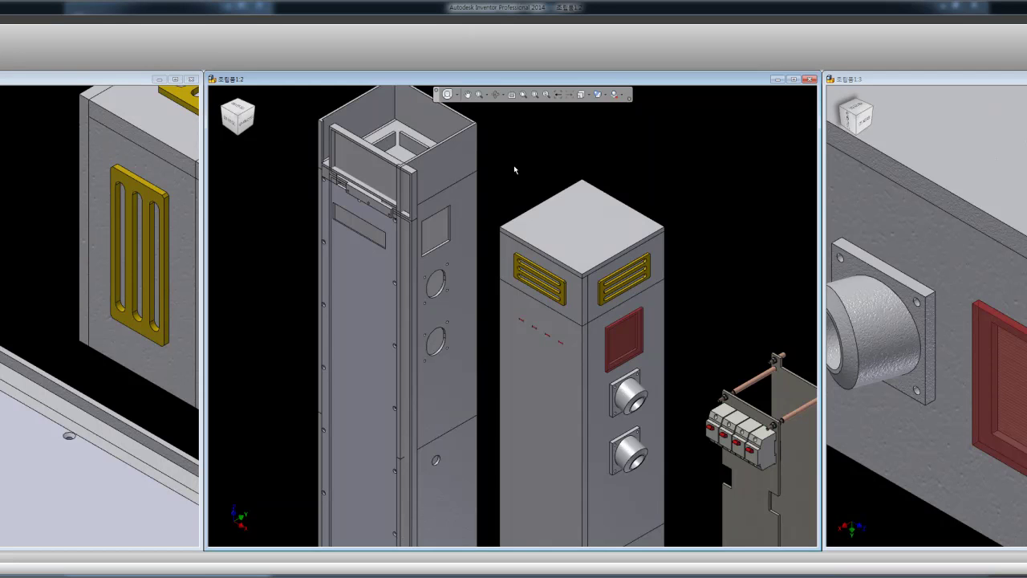
pyautogui.scroll(-3, 516, 169)
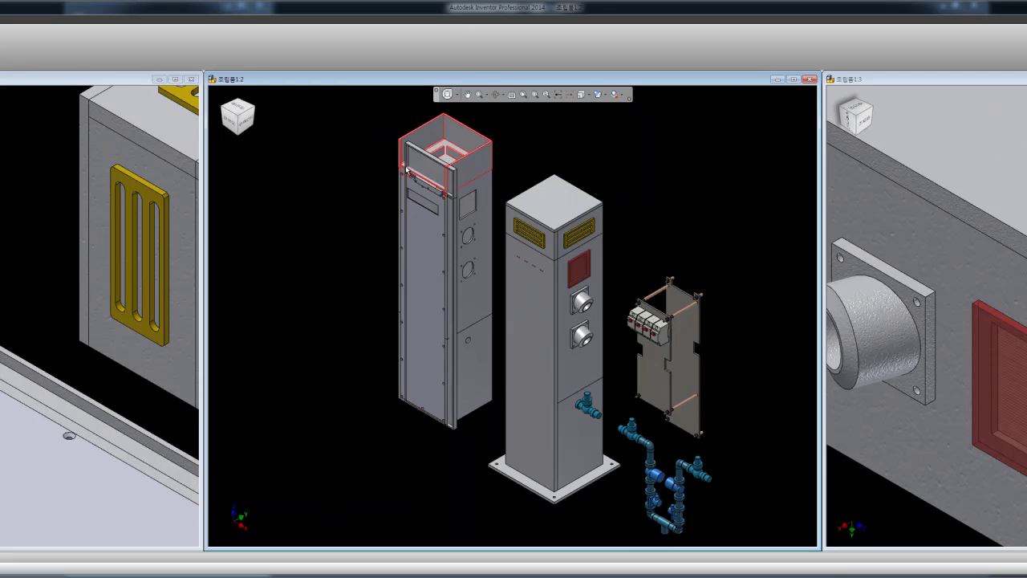
pyautogui.scroll(3, 401, 140)
pyautogui.scroll(-1, 672, 183)
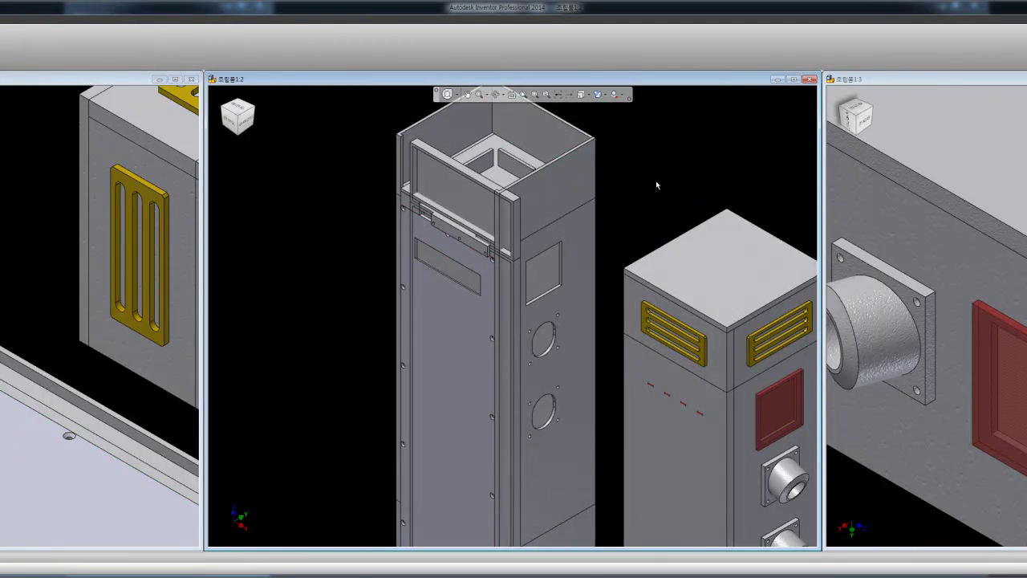
pyautogui.scroll(-1, 672, 184)
pyautogui.scroll(1, 672, 183)
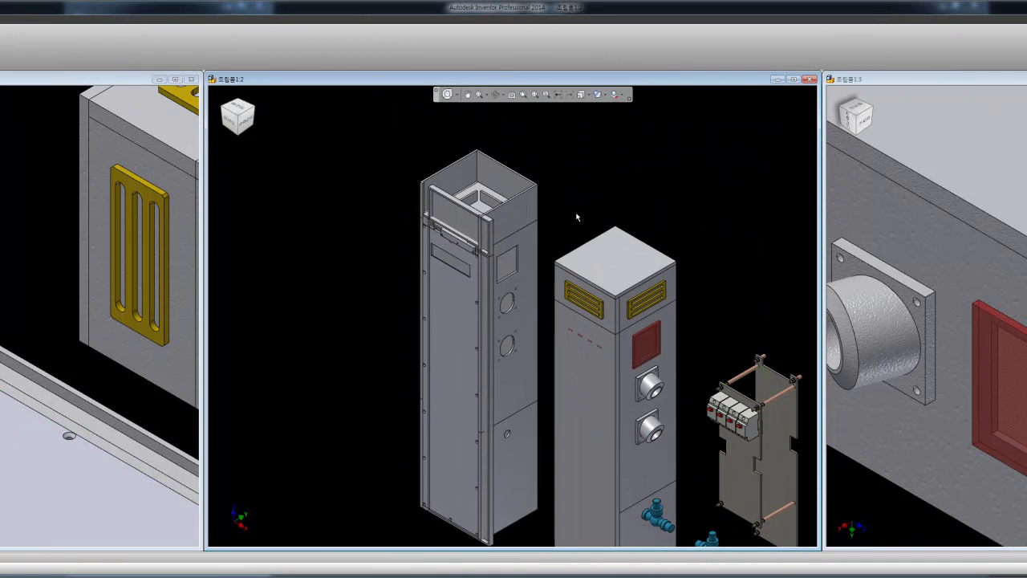
pyautogui.click(482, 233)
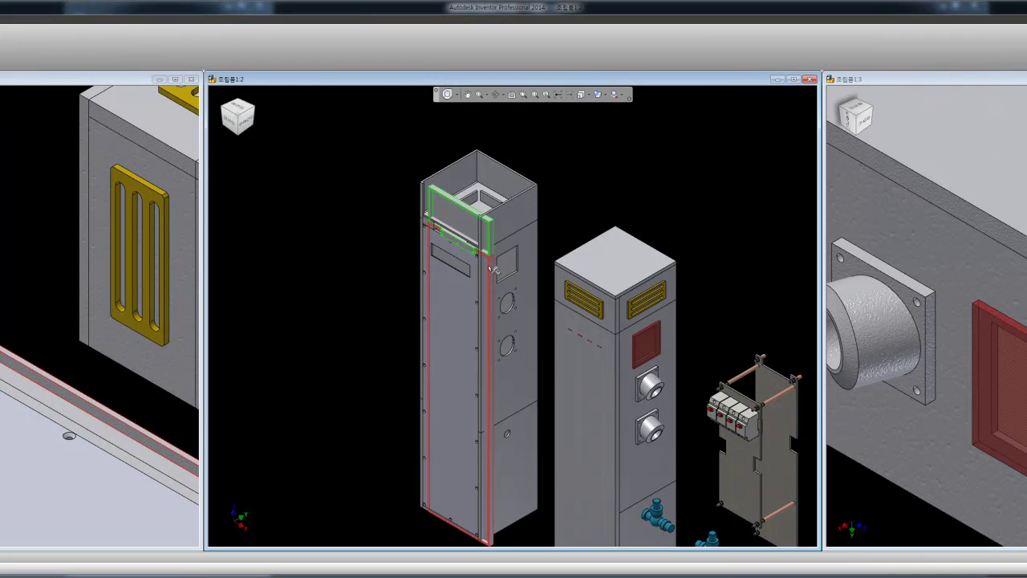
pyautogui.keyDown('ctrl'); pyautogui.click(491, 269); pyautogui.keyUp('ctrl')
pyautogui.scroll(-3, 575, 231)
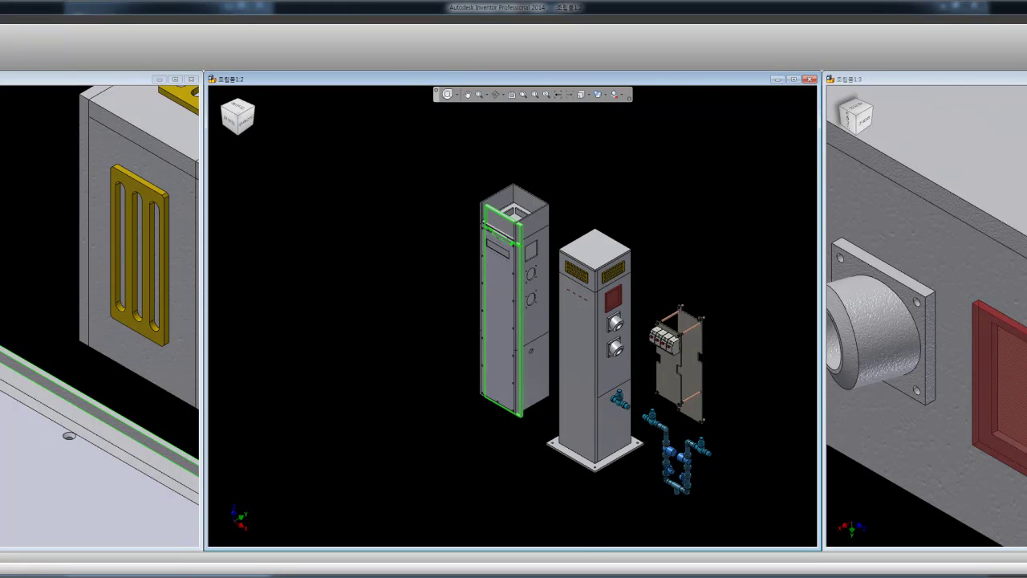
pyautogui.scroll(2, 489, 234)
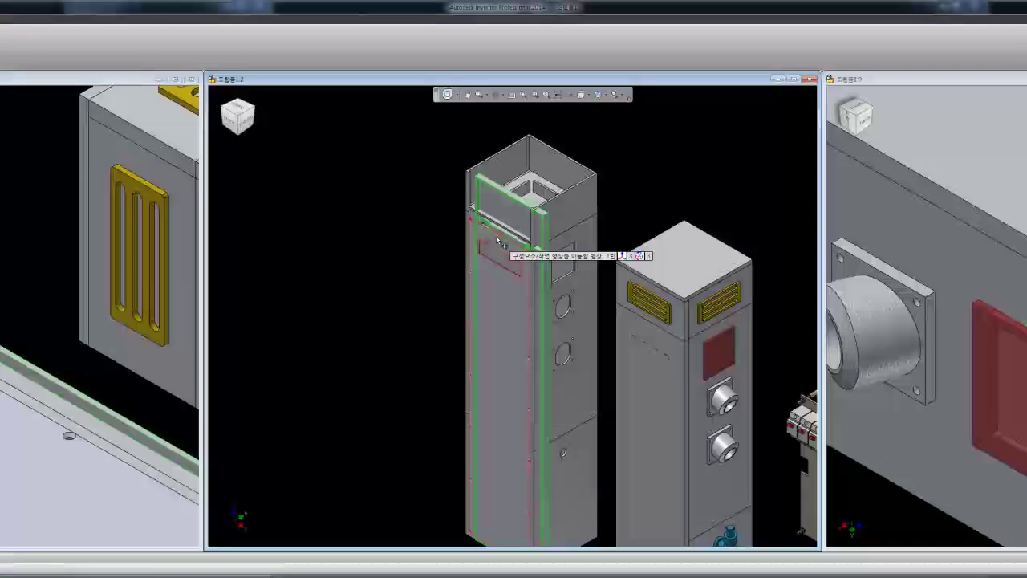
pyautogui.click(496, 192)
pyautogui.moveTo(497, 193); pyautogui.dragTo(388, 153)
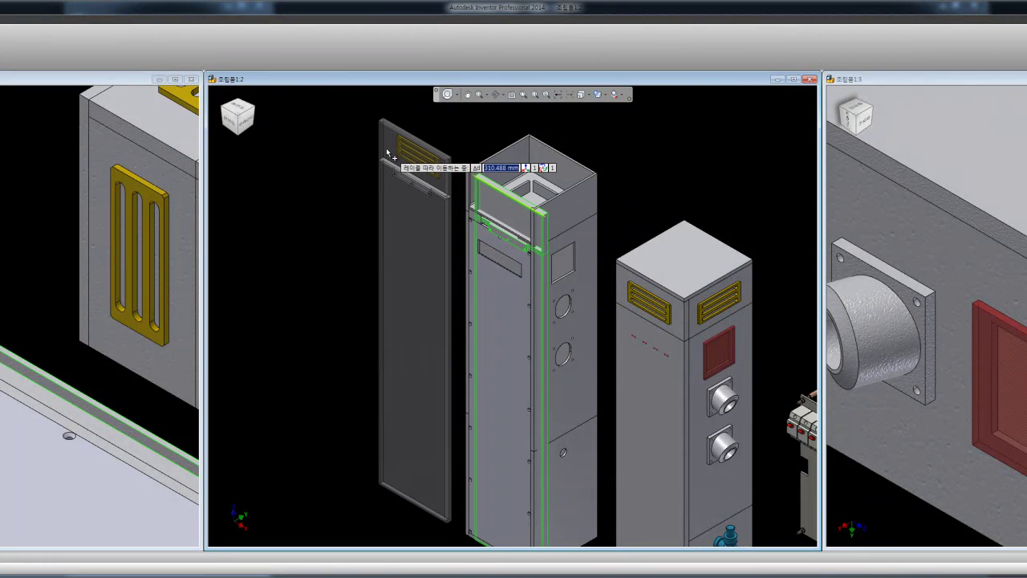
pyautogui.write('250')
pyautogui.press('Return')
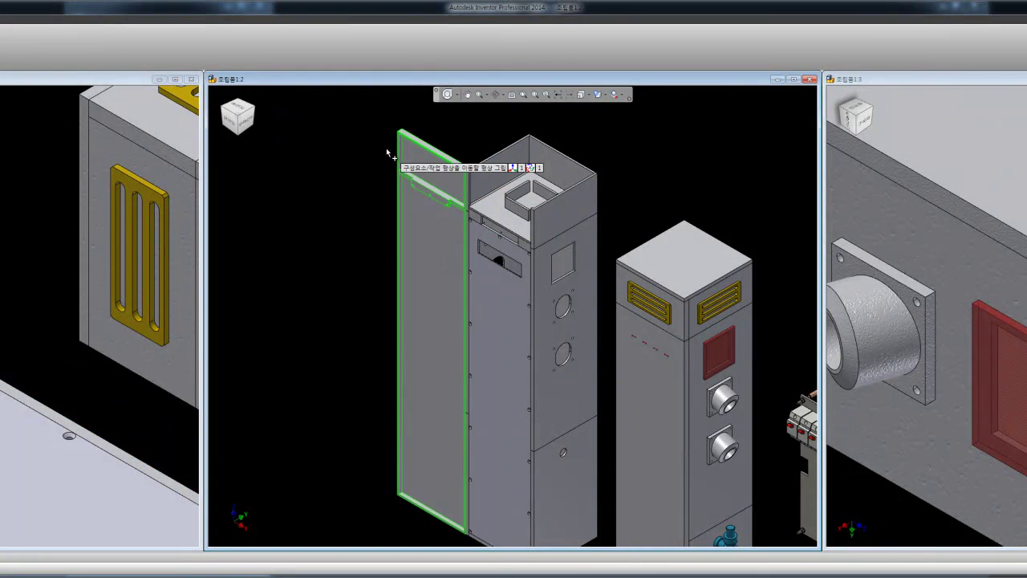
pyautogui.rightClick(386, 148)
pyautogui.click(359, 204)
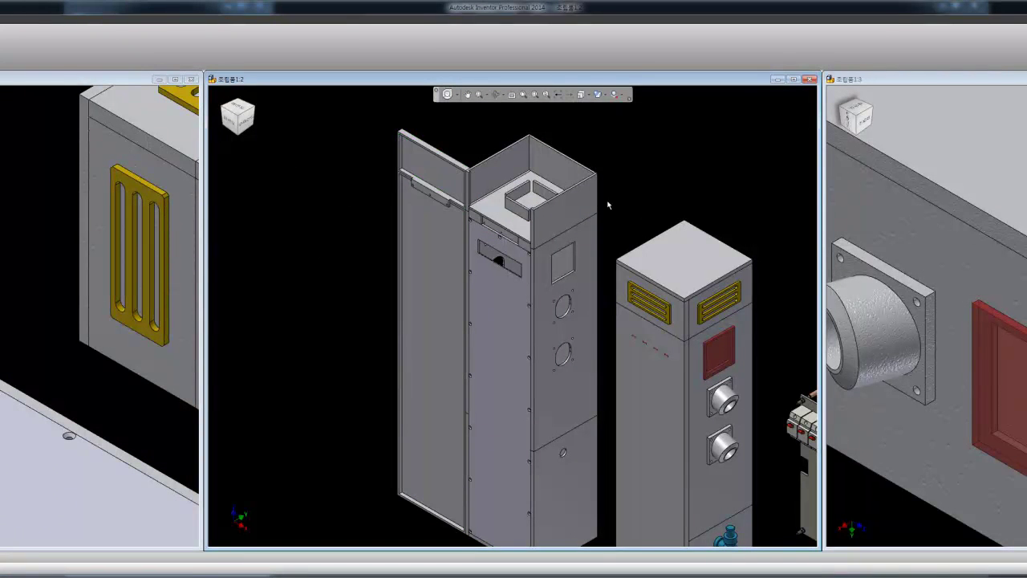
# Move the cabinet shell and lower column panel -500 mm to the left
pyautogui.click(561, 212)
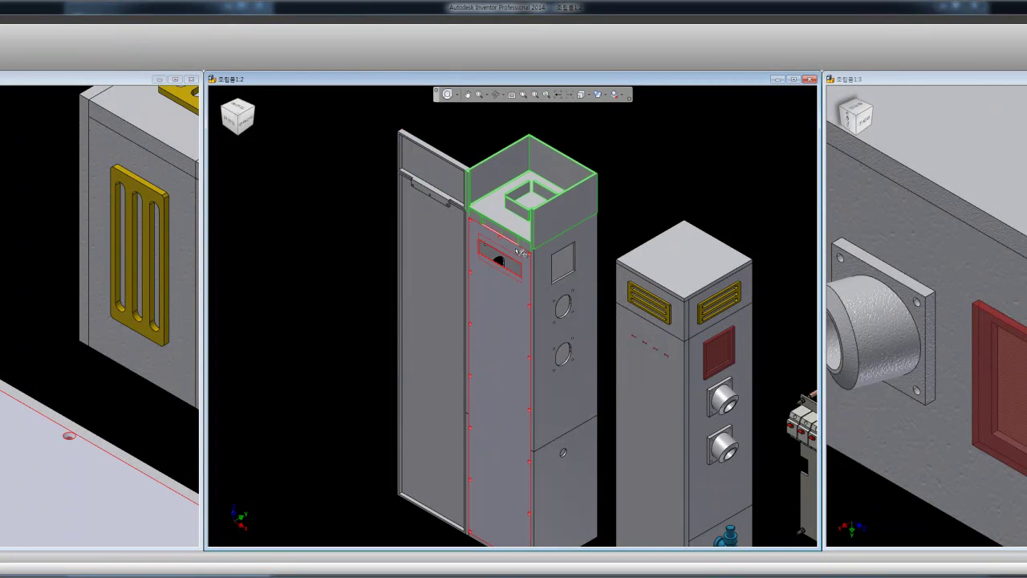
pyautogui.click(649, 161)
pyautogui.rightClick(648, 160)
pyautogui.click(645, 174)
pyautogui.click(594, 211)
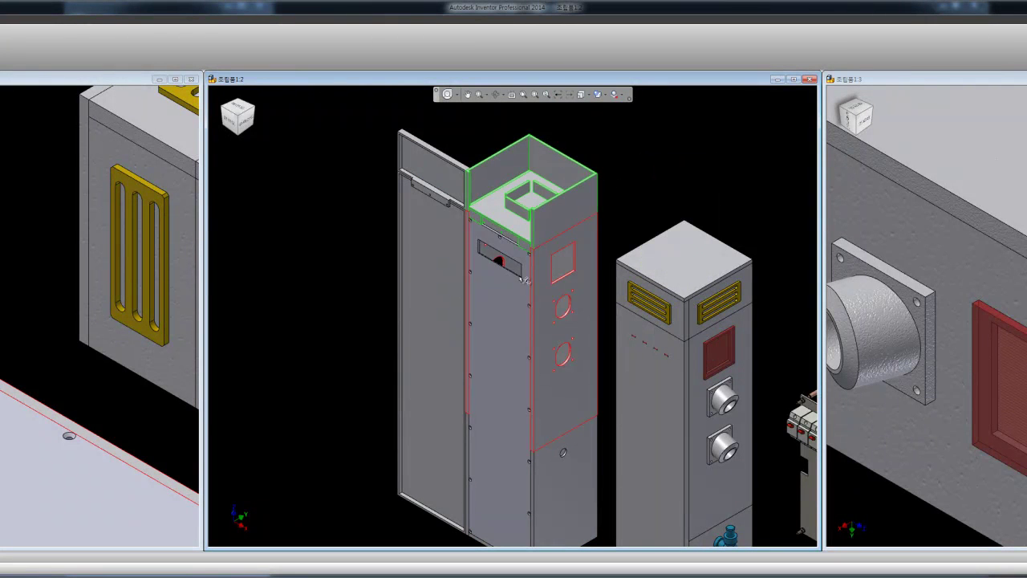
pyautogui.keyDown('ctrl'); pyautogui.click(522, 278); pyautogui.keyUp('ctrl')
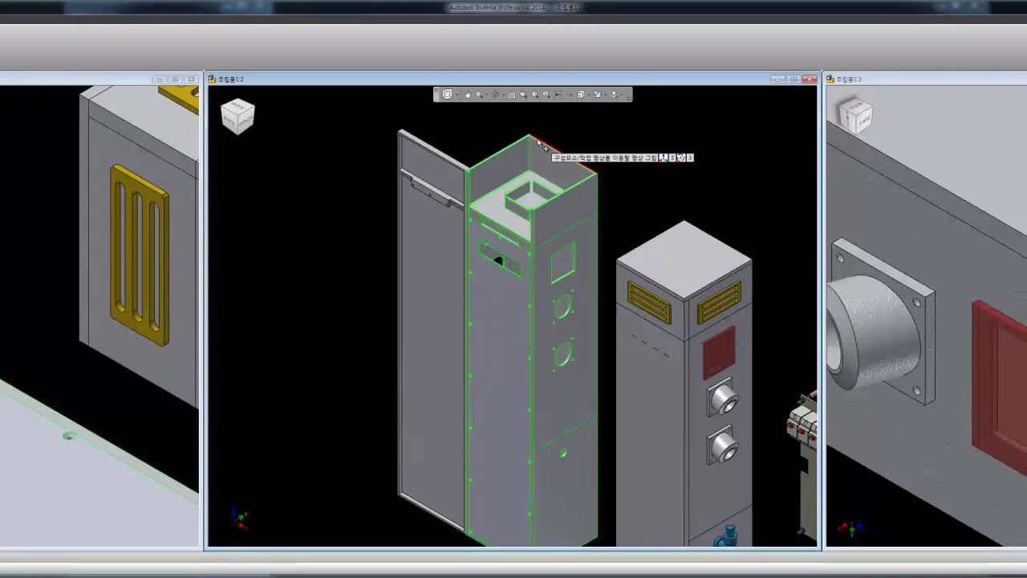
pyautogui.moveTo(540, 145); pyautogui.dragTo(334, 130)
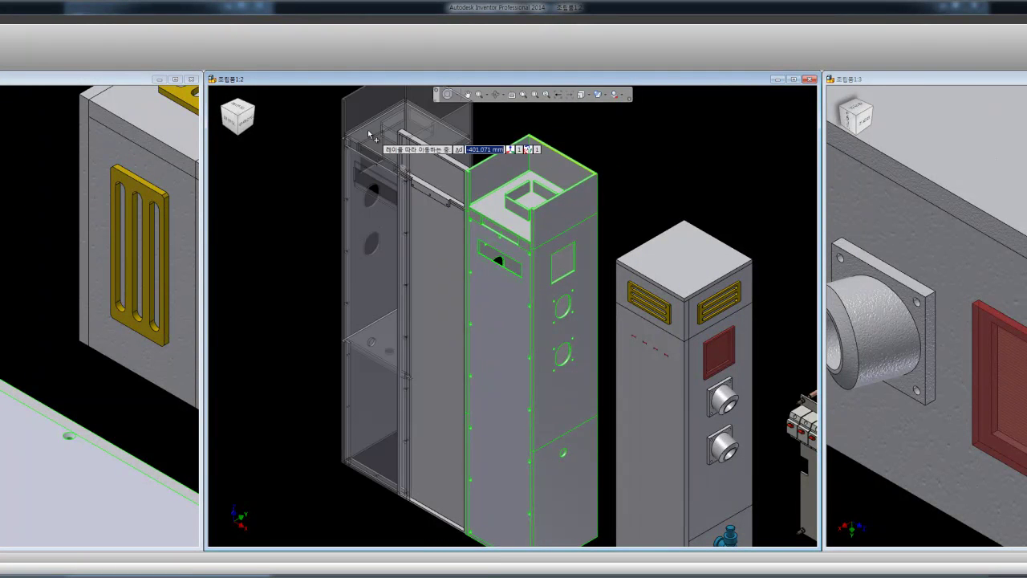
pyautogui.write('4')
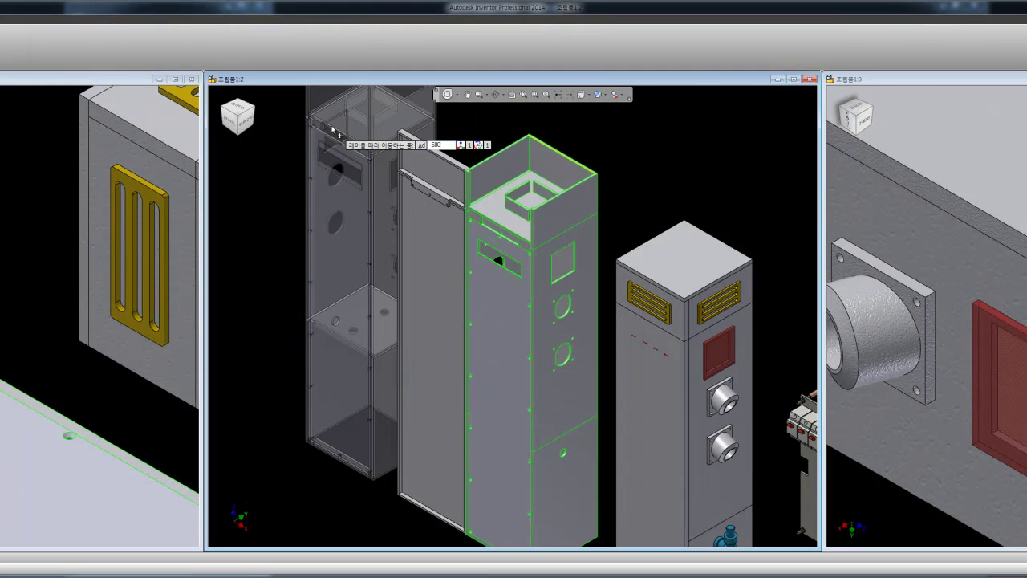
pyautogui.press('Return')
pyautogui.rightClick(500, 170)
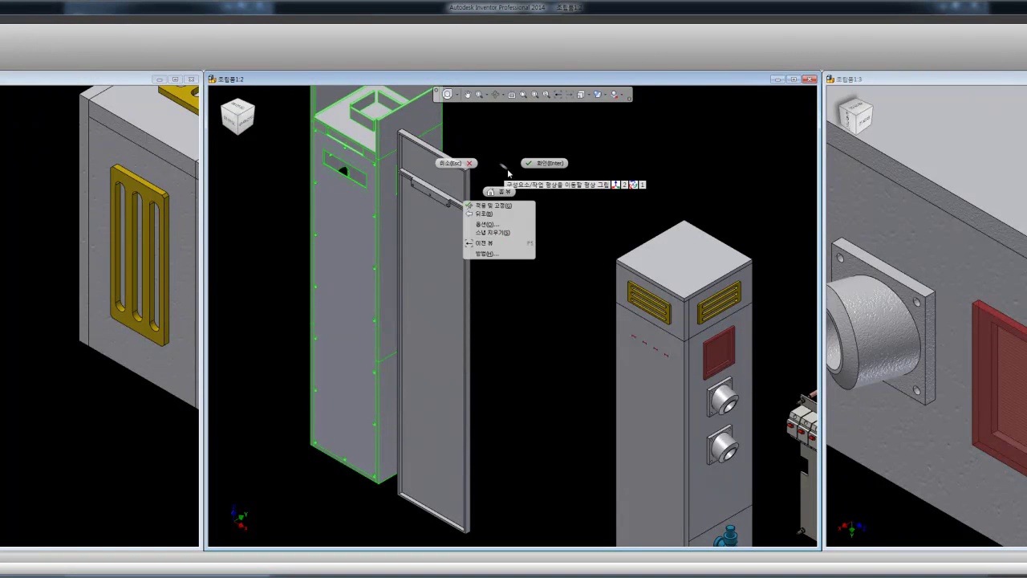
pyautogui.click(491, 207)
# Move the front door panel clear of the pillar housing
pyautogui.click(448, 223)
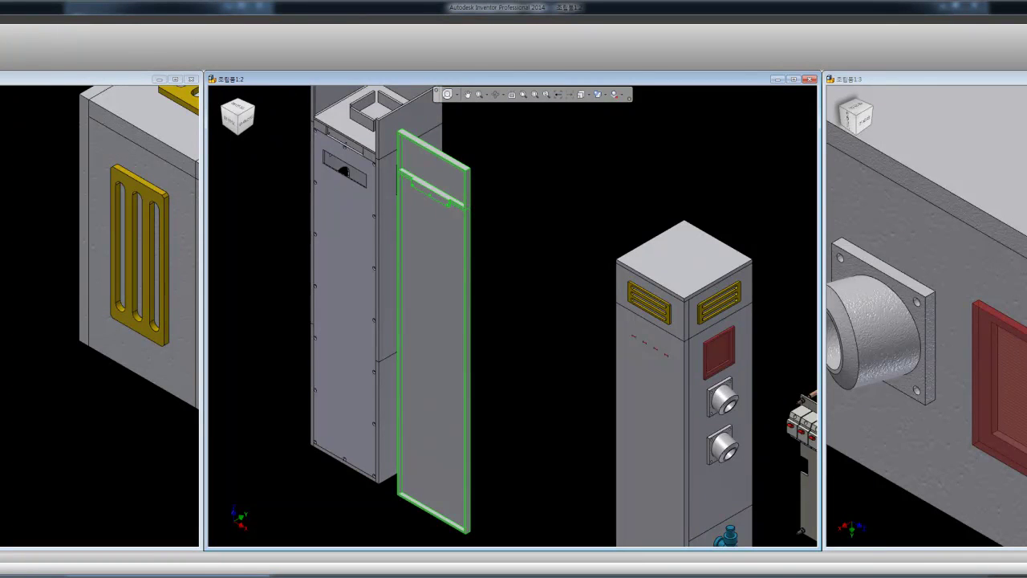
pyautogui.click(420, 147)
pyautogui.press('Return')
pyautogui.rightClick(517, 156)
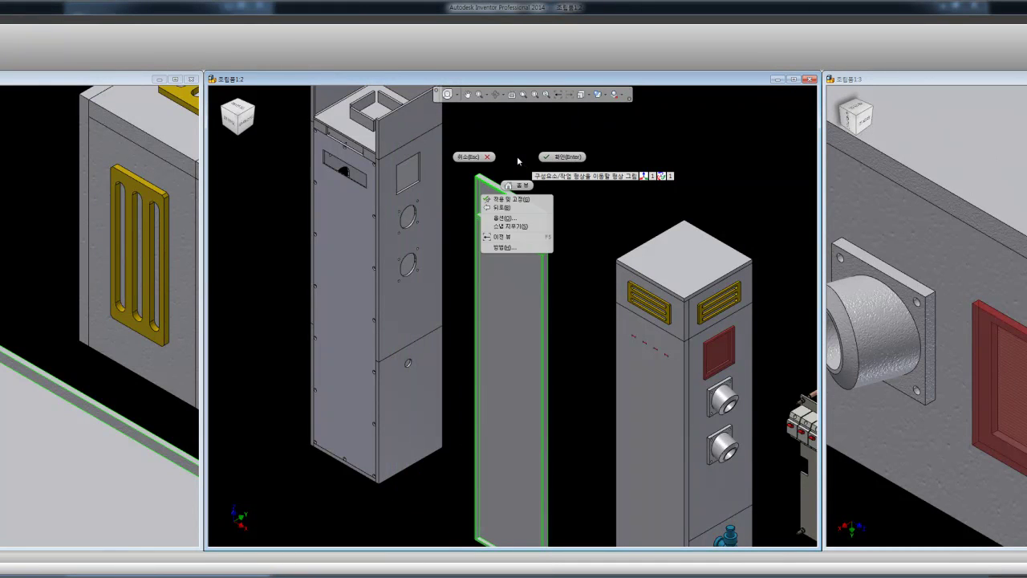
pyautogui.click(519, 199)
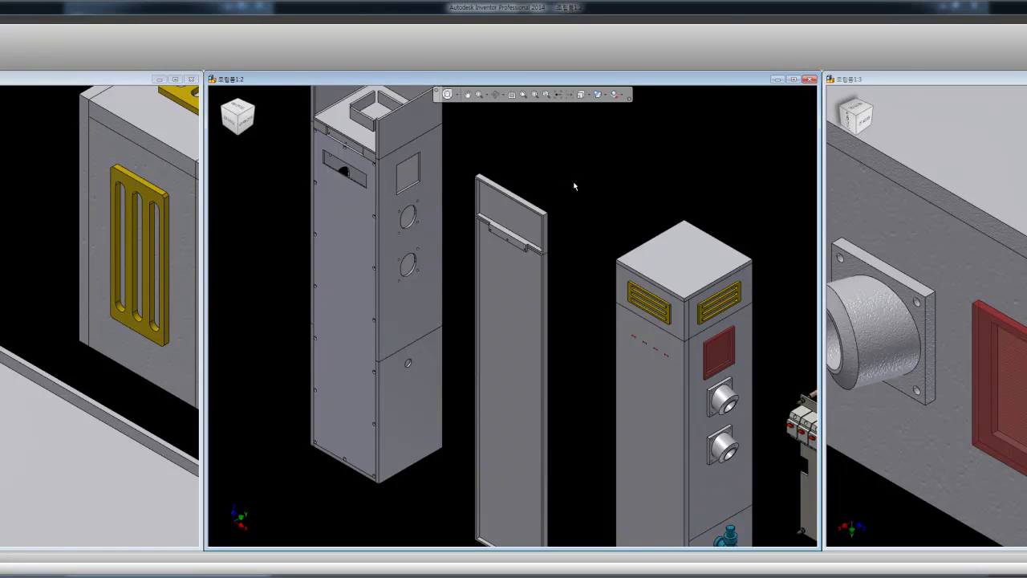
pyautogui.scroll(-3, 574, 186)
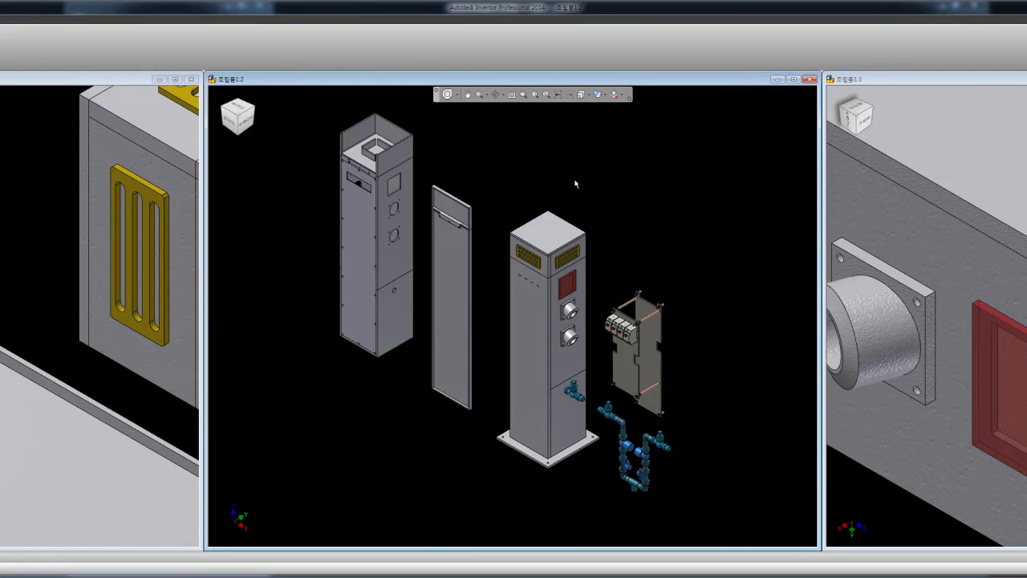
# Select the pillar's vent grille and outer casing for moving
pyautogui.scroll(3, 584, 353)
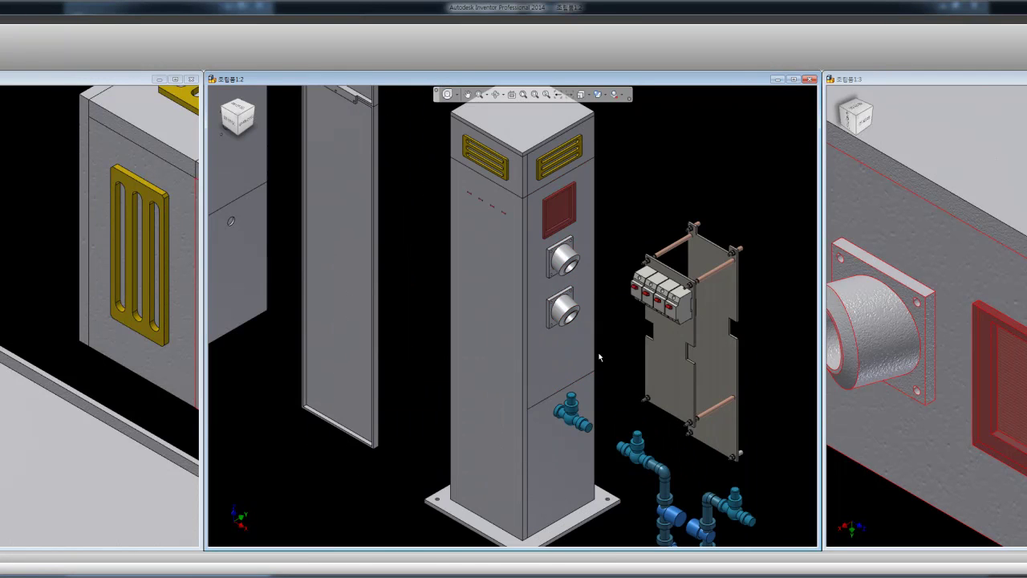
pyautogui.rightClick(486, 235)
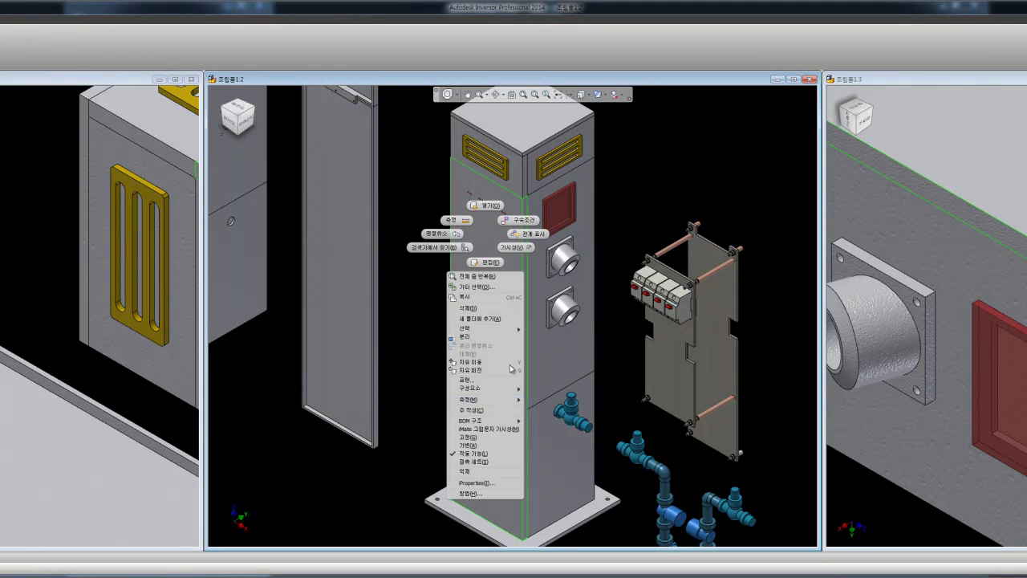
pyautogui.click(516, 247)
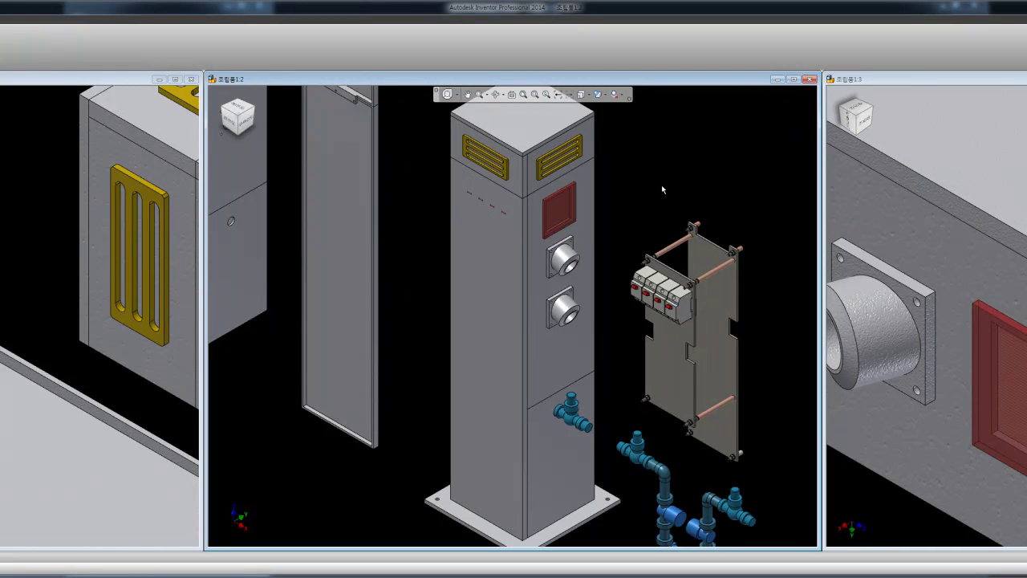
pyautogui.scroll(-3, 658, 193)
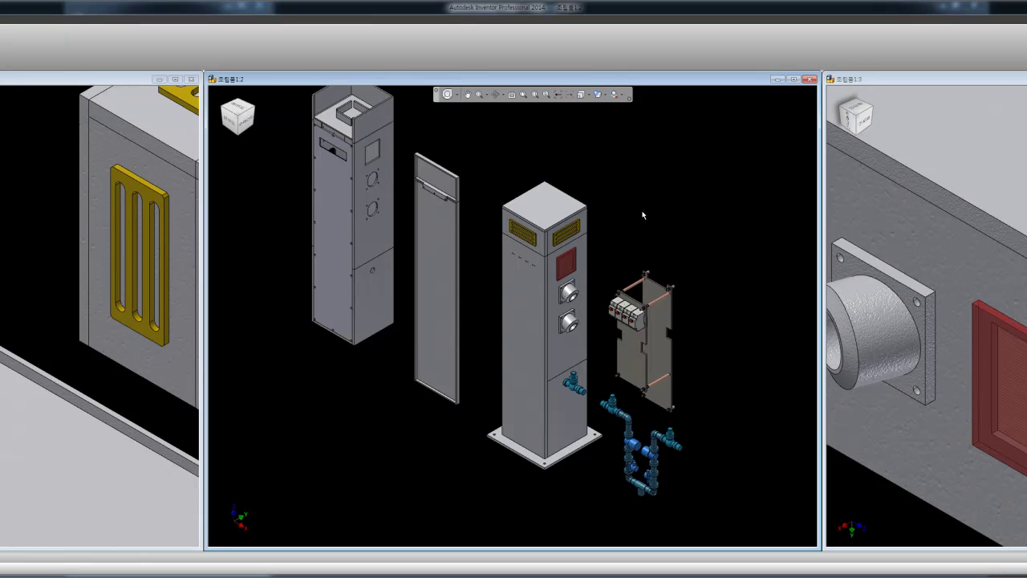
pyautogui.click(544, 246)
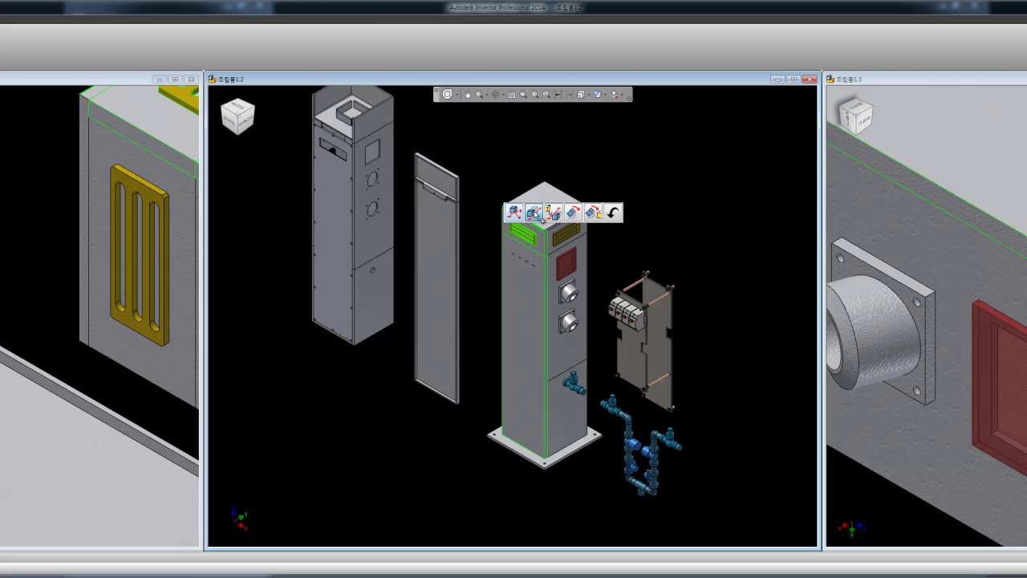
# Slide the pillar's front panel 500 out and remove the cabinet's cover plate
pyautogui.click(532, 213)
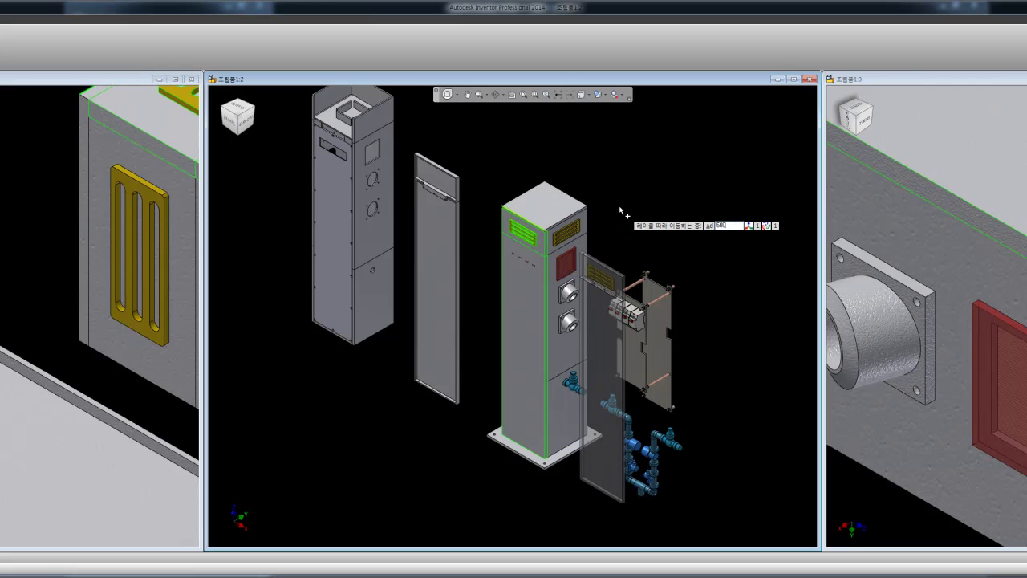
pyautogui.press('Return')
pyautogui.rightClick(620, 211)
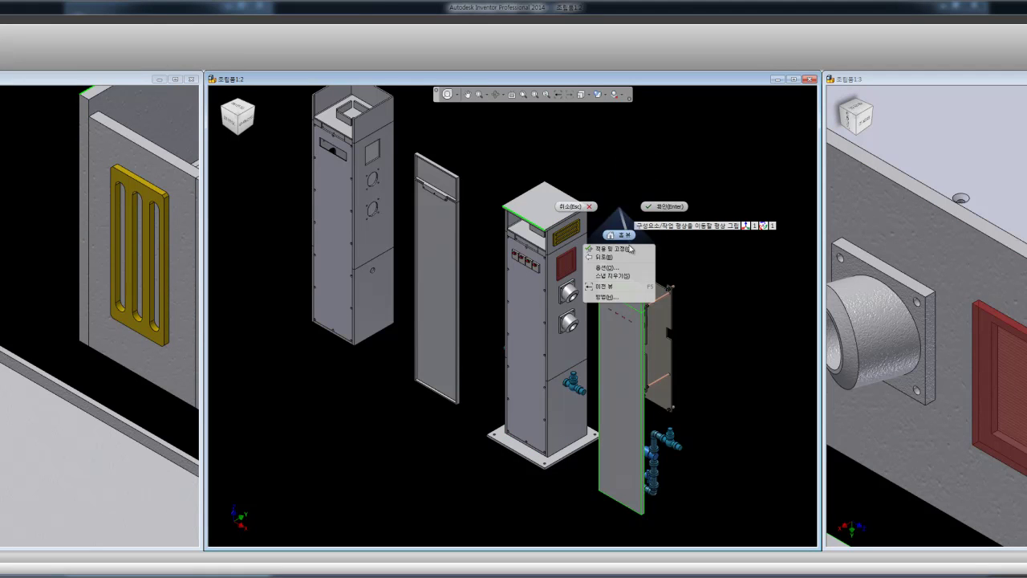
pyautogui.click(664, 207)
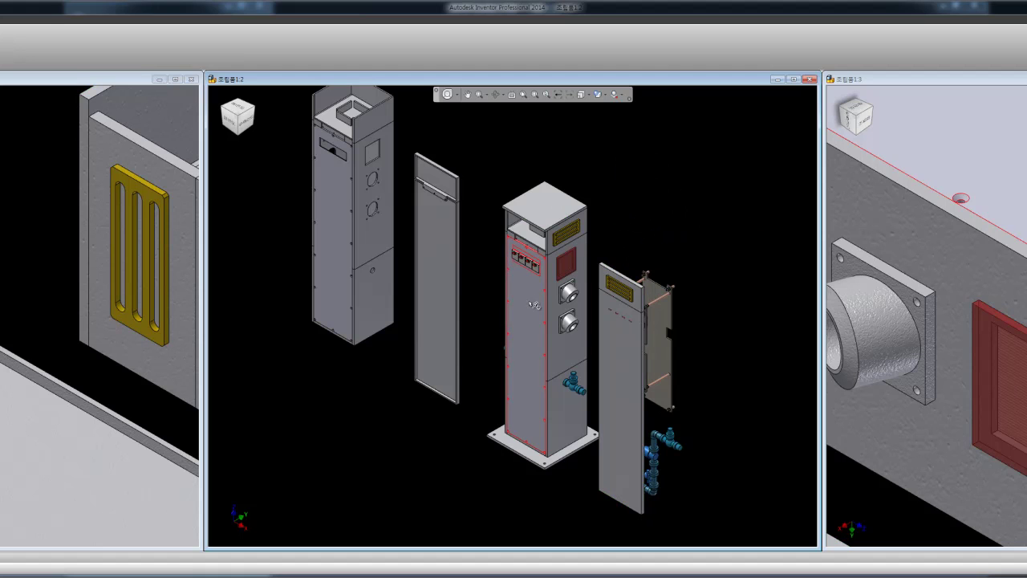
pyautogui.click(528, 337)
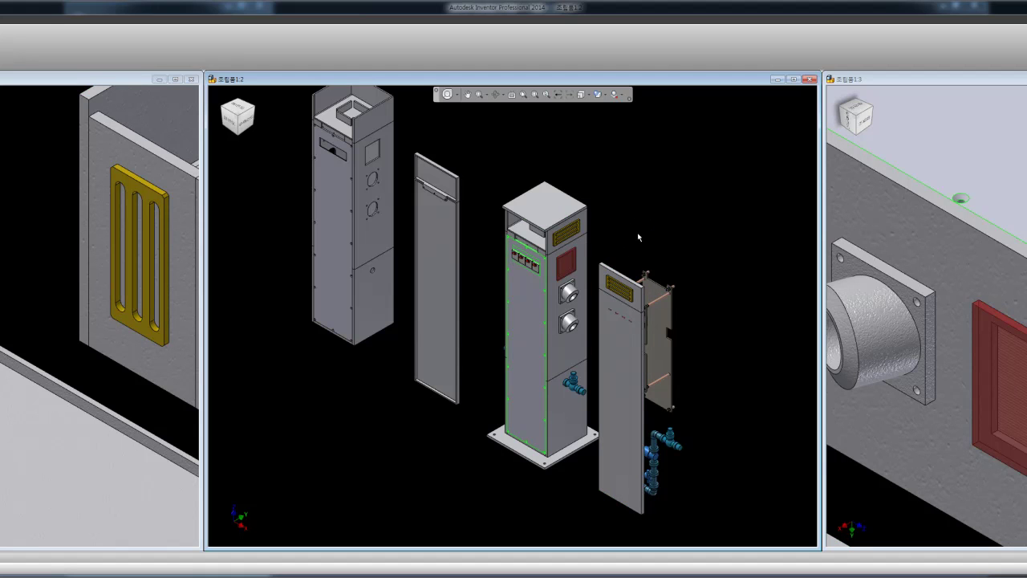
pyautogui.hotkey('alt', 'v')
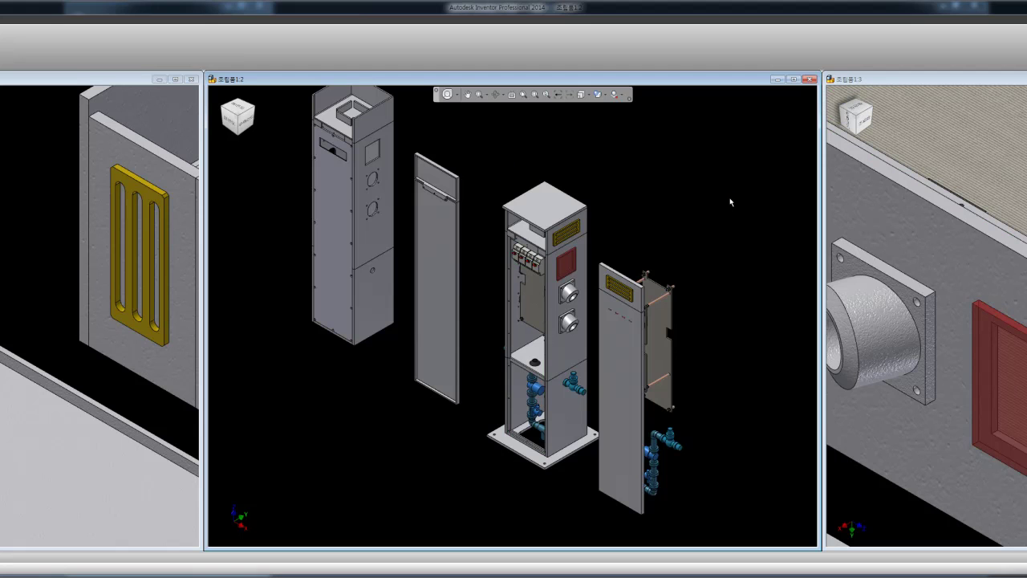
# Check the front and top views, then delete the mounting plate with all its components
pyautogui.click(231, 121)
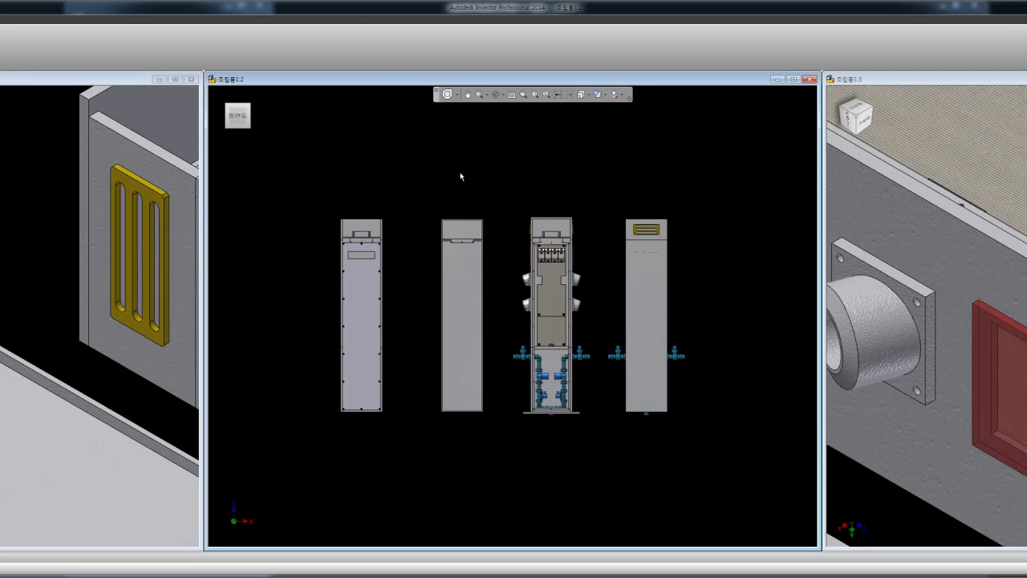
pyautogui.scroll(-3, 585, 305)
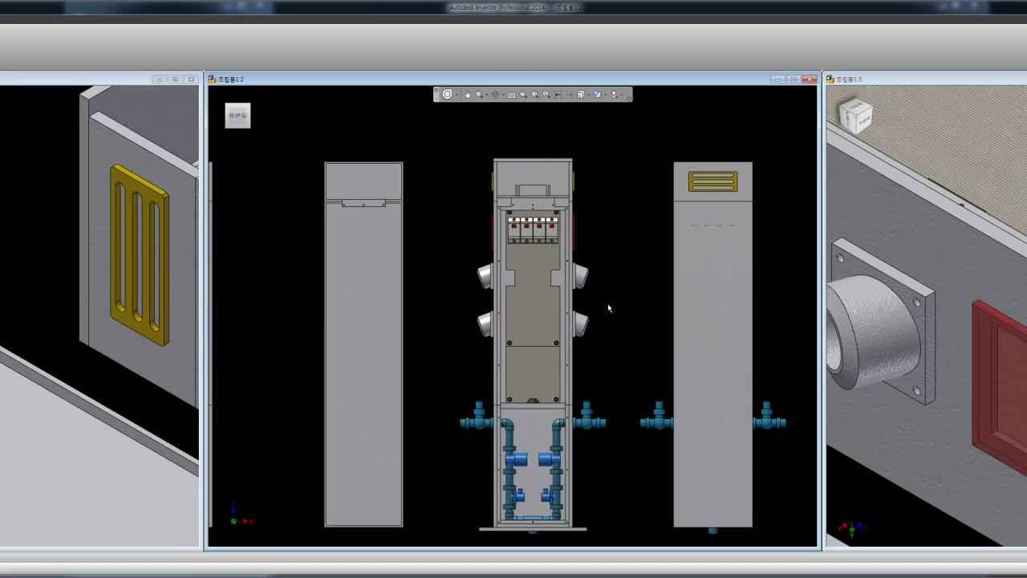
pyautogui.click(238, 132)
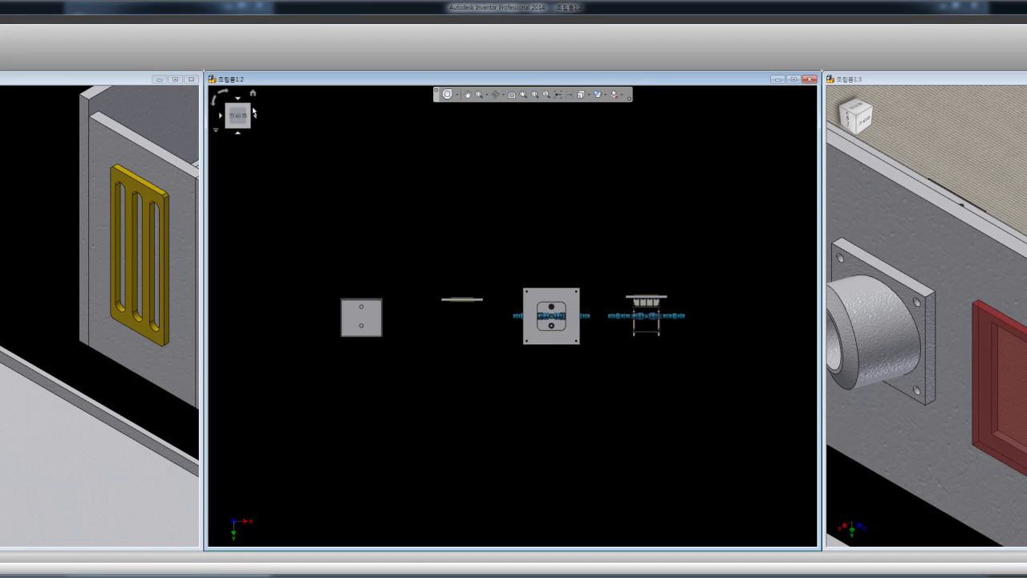
pyautogui.click(253, 94)
pyautogui.scroll(-3, 671, 334)
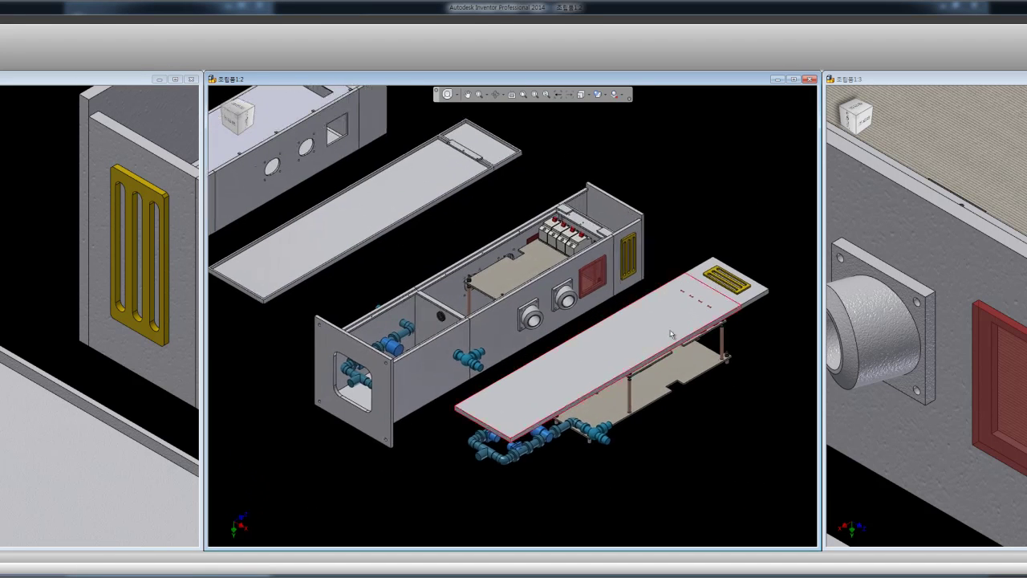
pyautogui.moveTo(671, 426); pyautogui.dragTo(690, 445, button='middle')
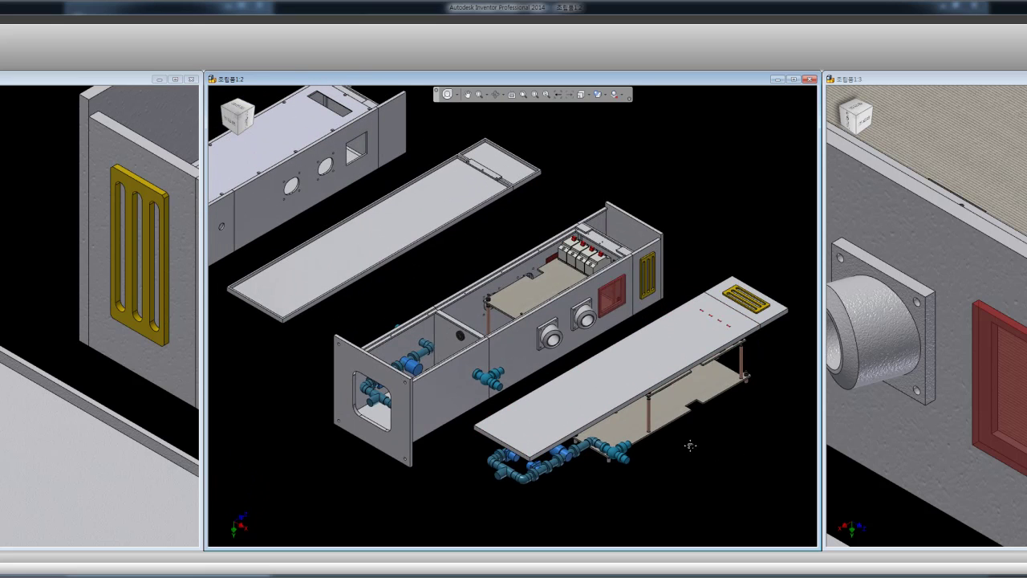
pyautogui.click(542, 297)
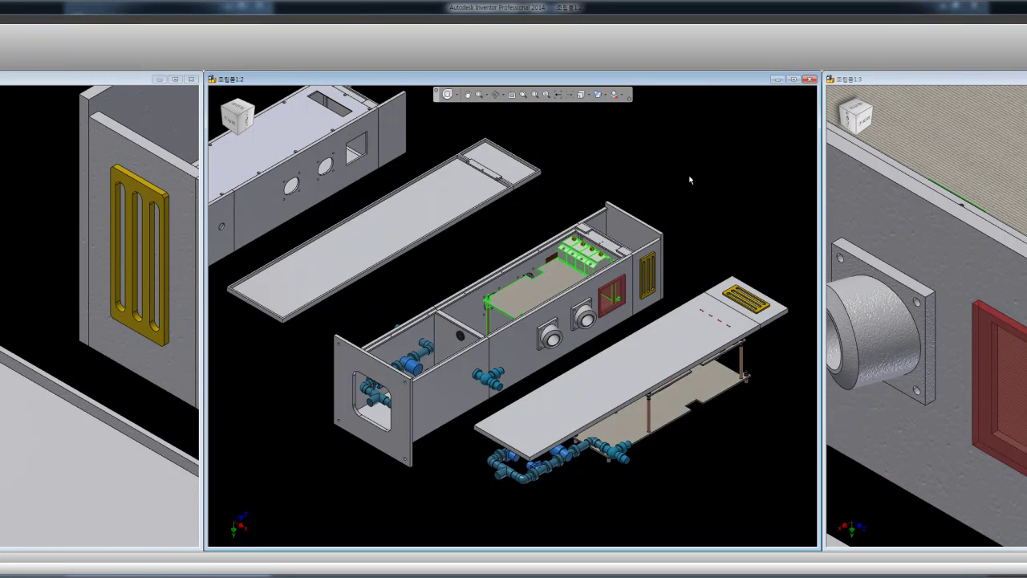
pyautogui.press('Delete')
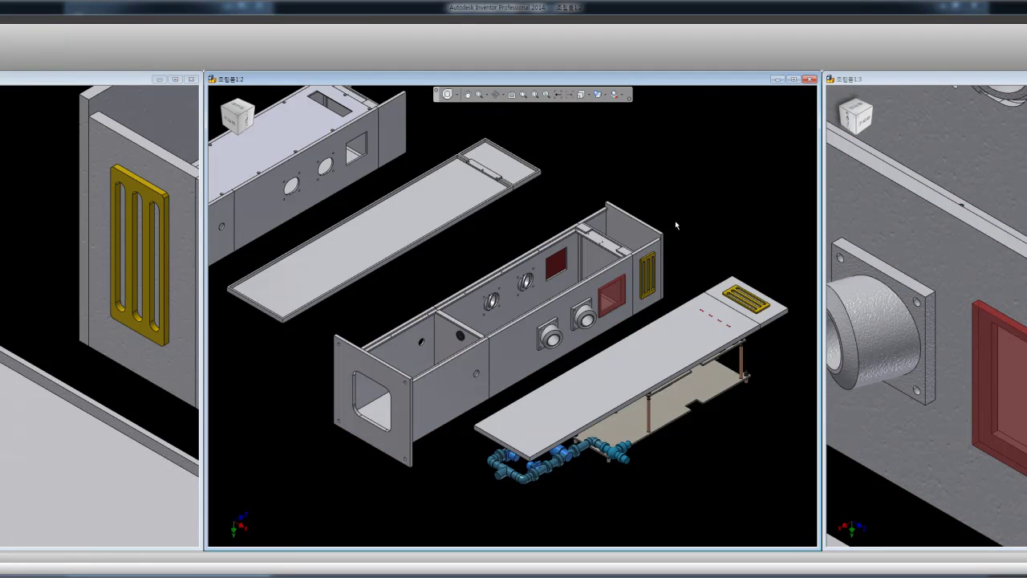
# Reorient and zoom out so only the three remaining plates fill the view
pyautogui.moveTo(675, 222); pyautogui.dragTo(675, 243, button='middle')
pyautogui.scroll(-3, 679, 236)
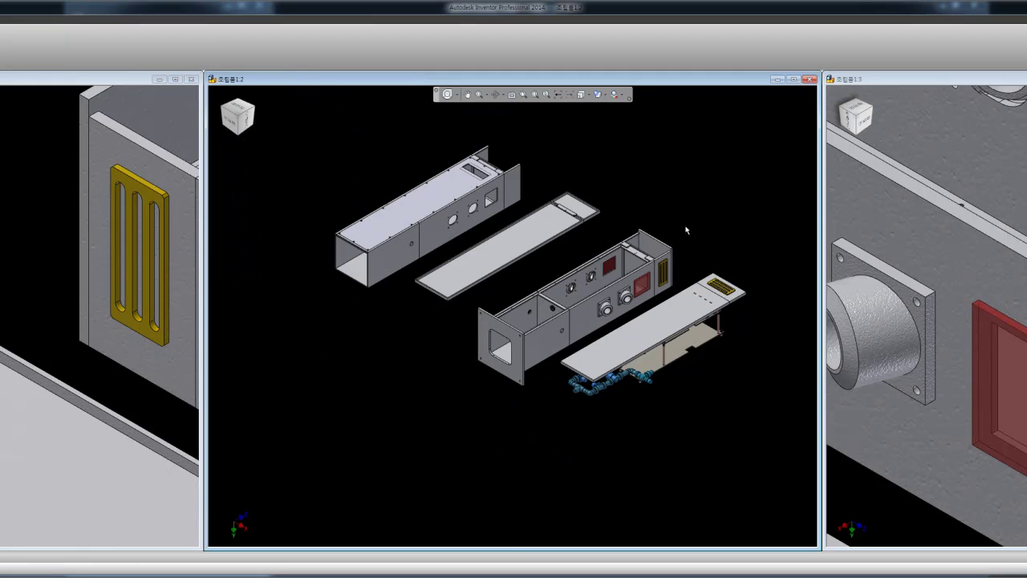
pyautogui.scroll(3, 687, 231)
pyautogui.scroll(-2, 685, 234)
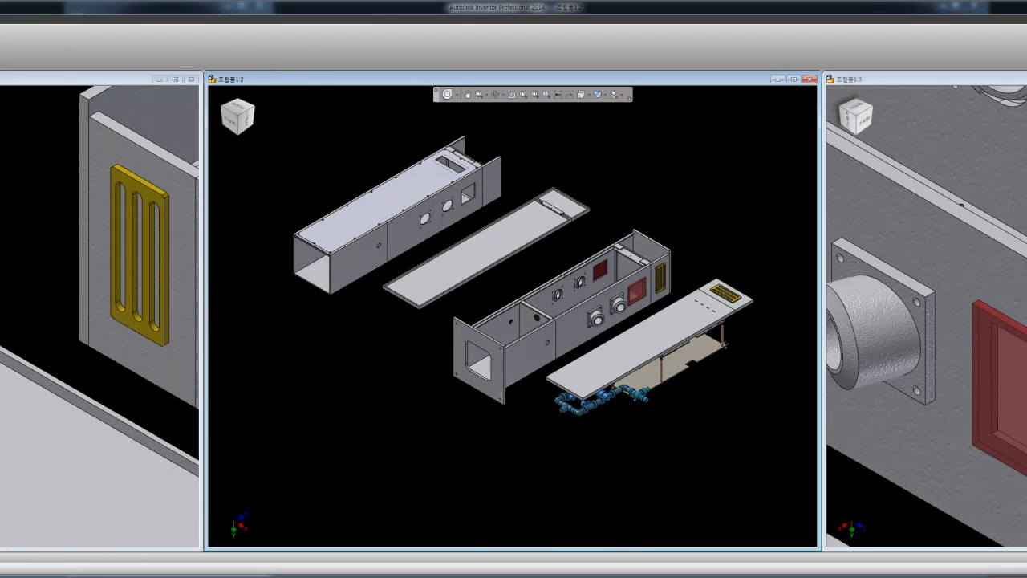
pyautogui.scroll(2, 695, 285)
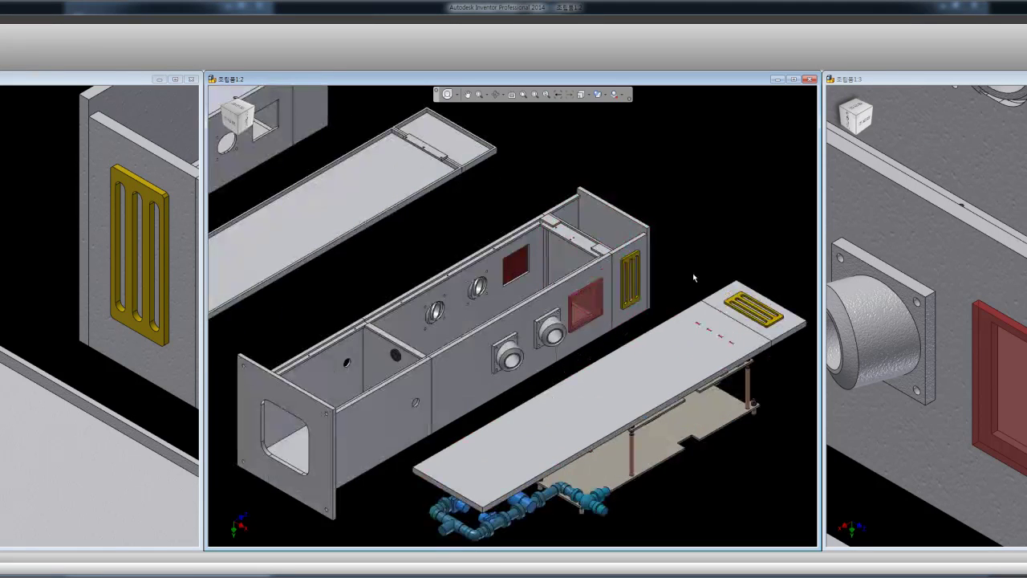
pyautogui.click(255, 113)
pyautogui.scroll(3, 514, 271)
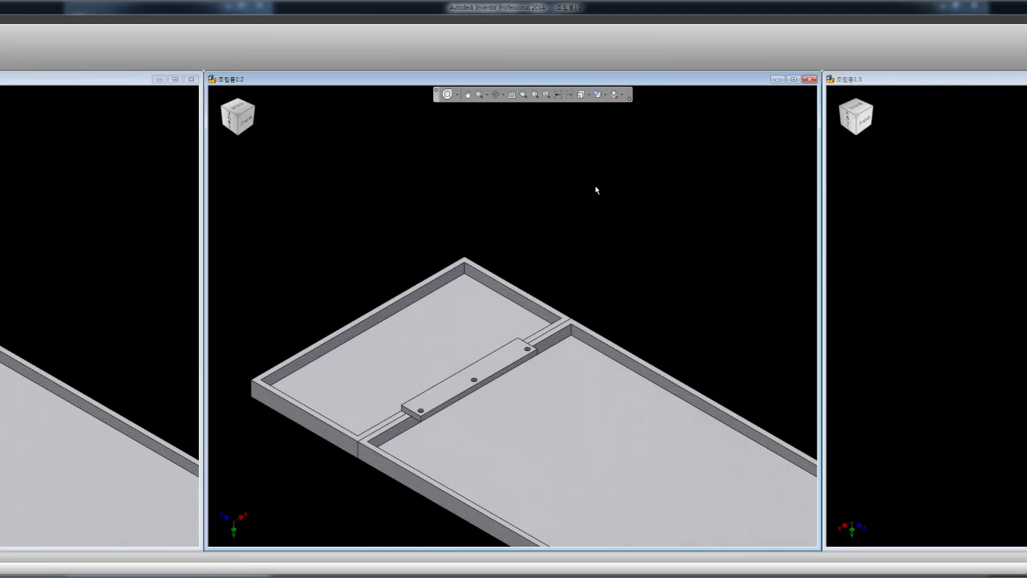
pyautogui.press('Home')
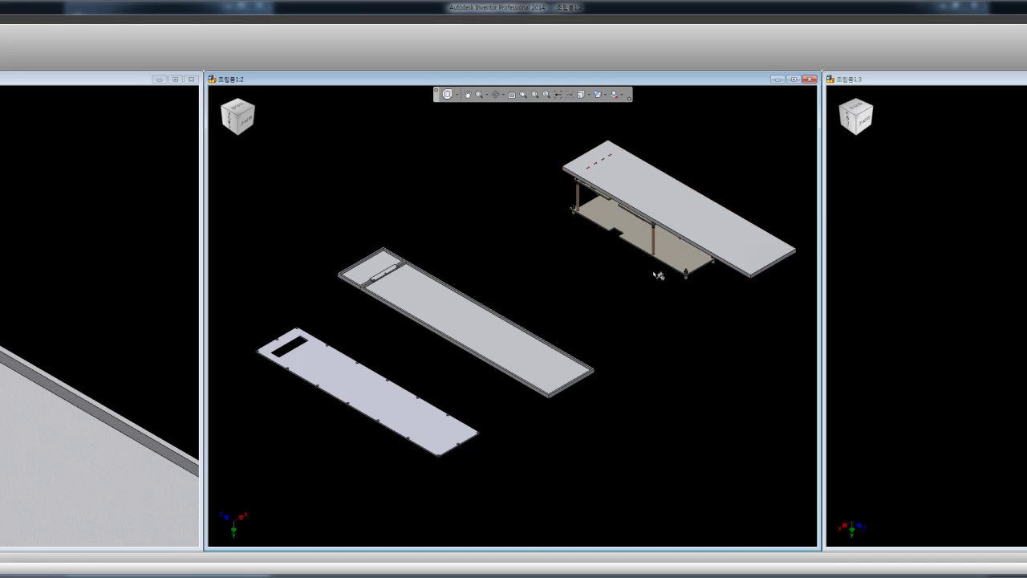
# Turn off visibility of the middle plate and the other selected plate
pyautogui.scroll(5, 670, 172)
pyautogui.scroll(-4, 670, 172)
pyautogui.scroll(-3, 440, 313)
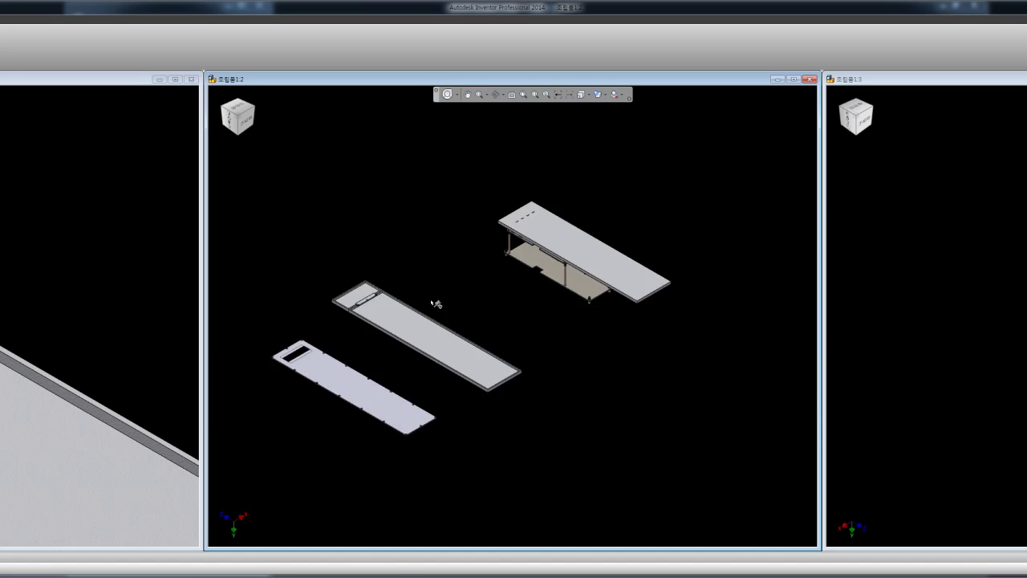
pyautogui.click(396, 318)
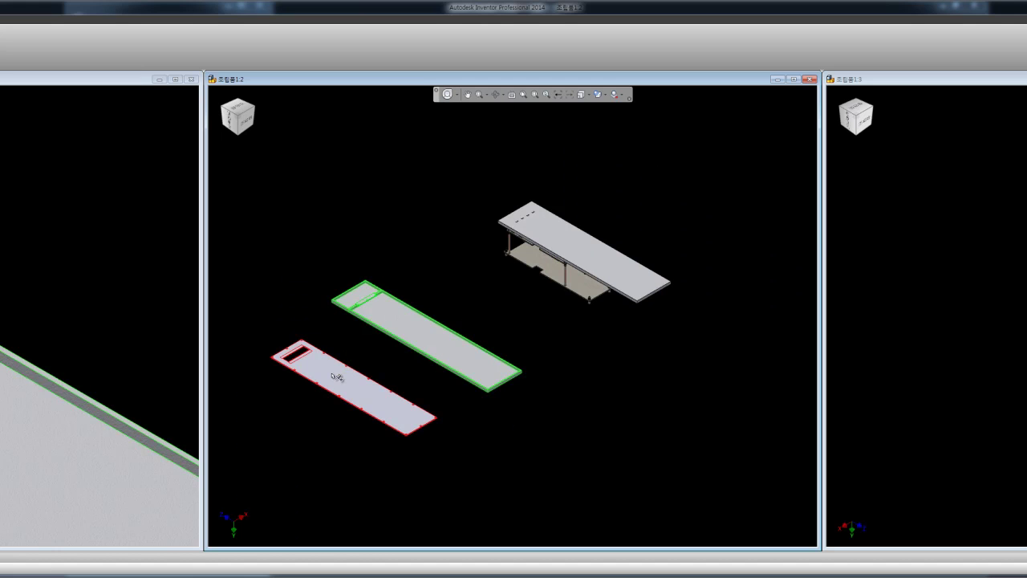
pyautogui.scroll(2, 259, 340)
pyautogui.scroll(-4, 280, 337)
pyautogui.rightClick(313, 305)
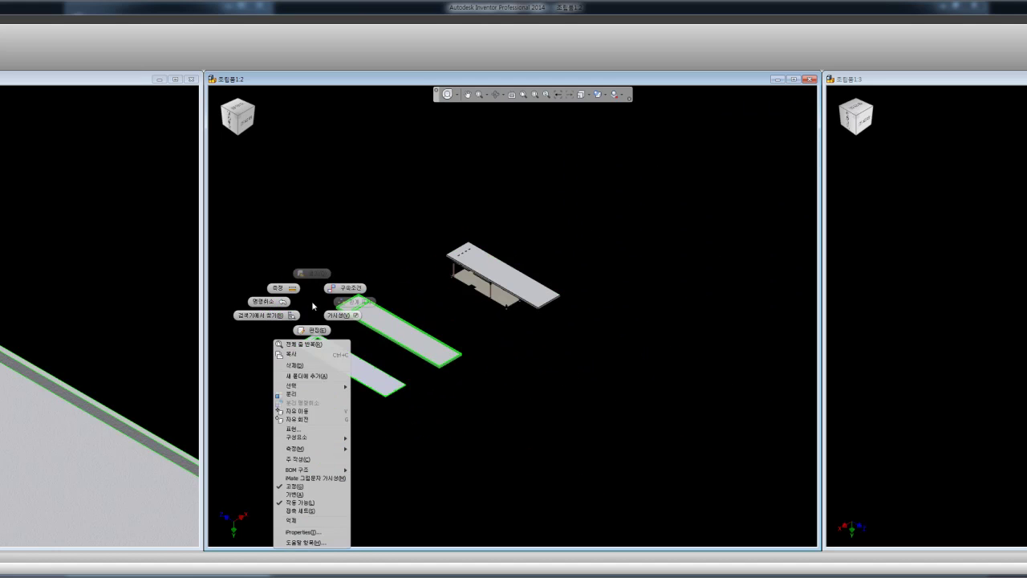
pyautogui.click(339, 315)
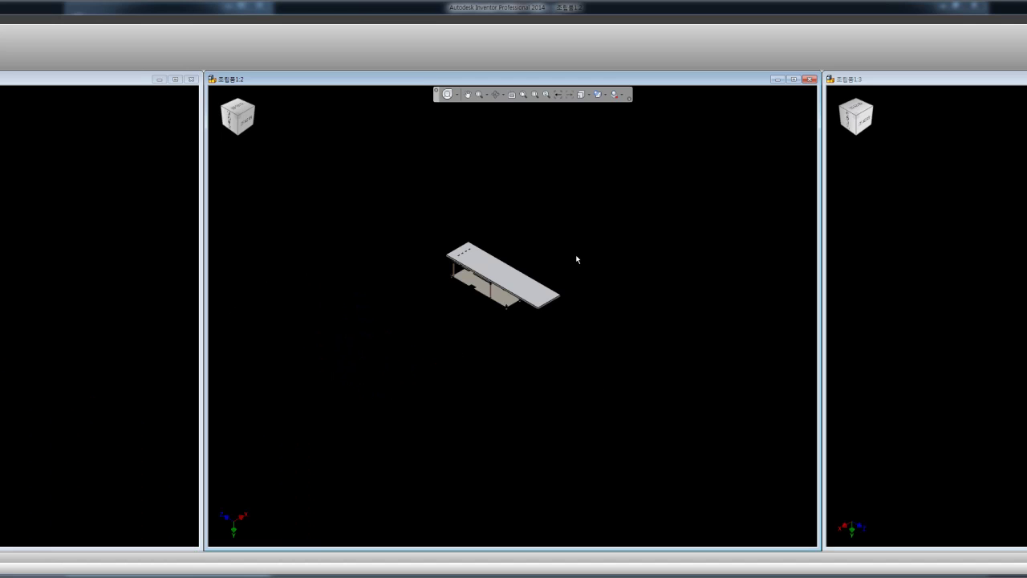
pyautogui.press('Home')
# Check the left and right views, then zoom all in the centre view to show the vented housing
pyautogui.click(27, 227)
pyautogui.scroll(-2, 26, 227)
pyautogui.click(895, 269)
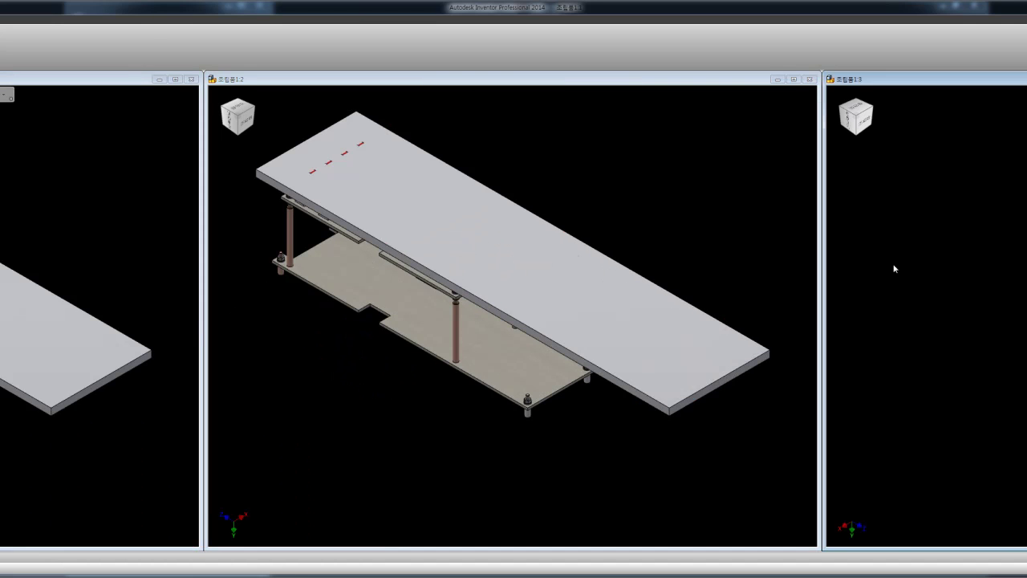
pyautogui.scroll(-2, 895, 269)
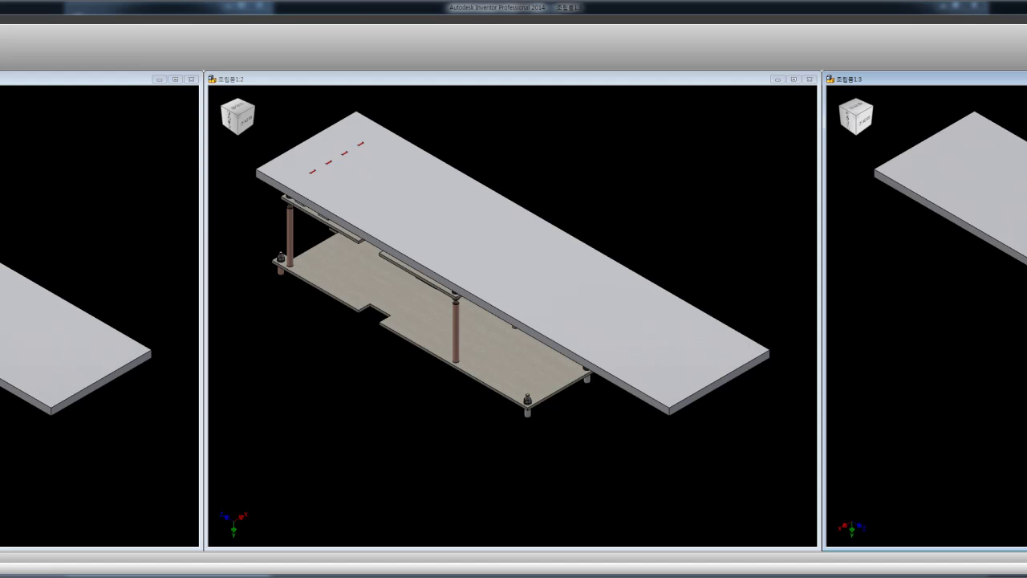
pyautogui.click(711, 163)
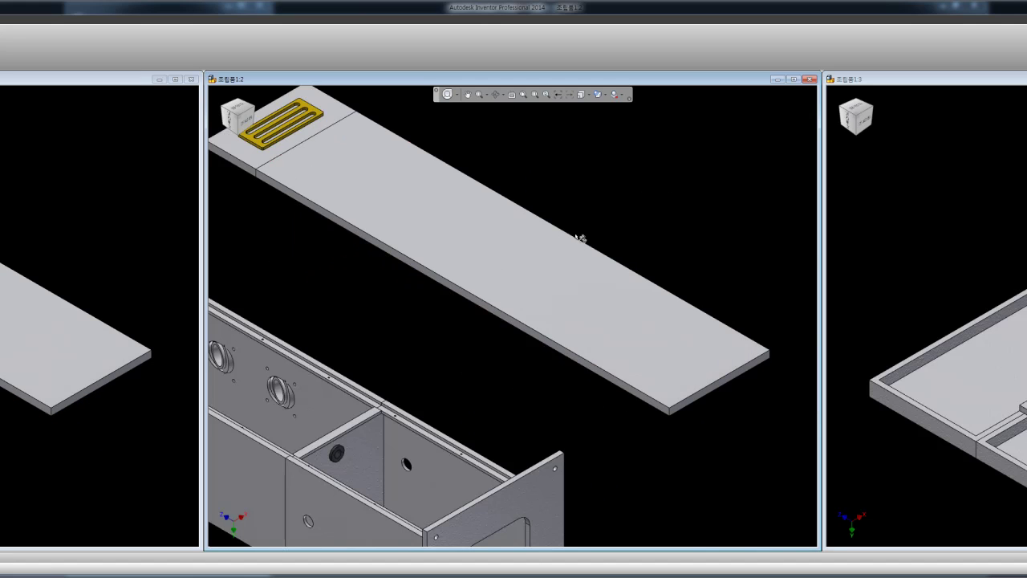
pyautogui.press('Home')
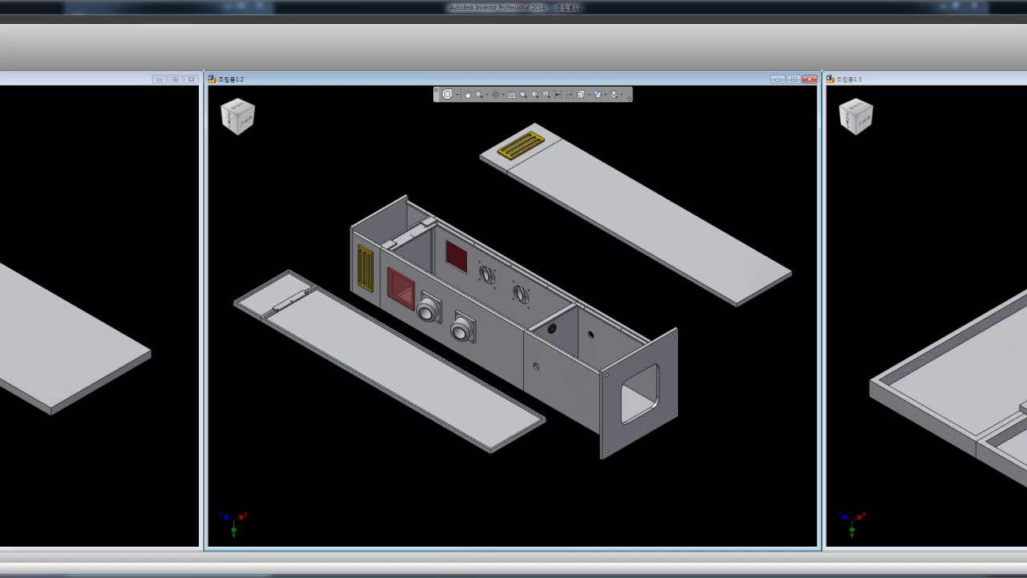